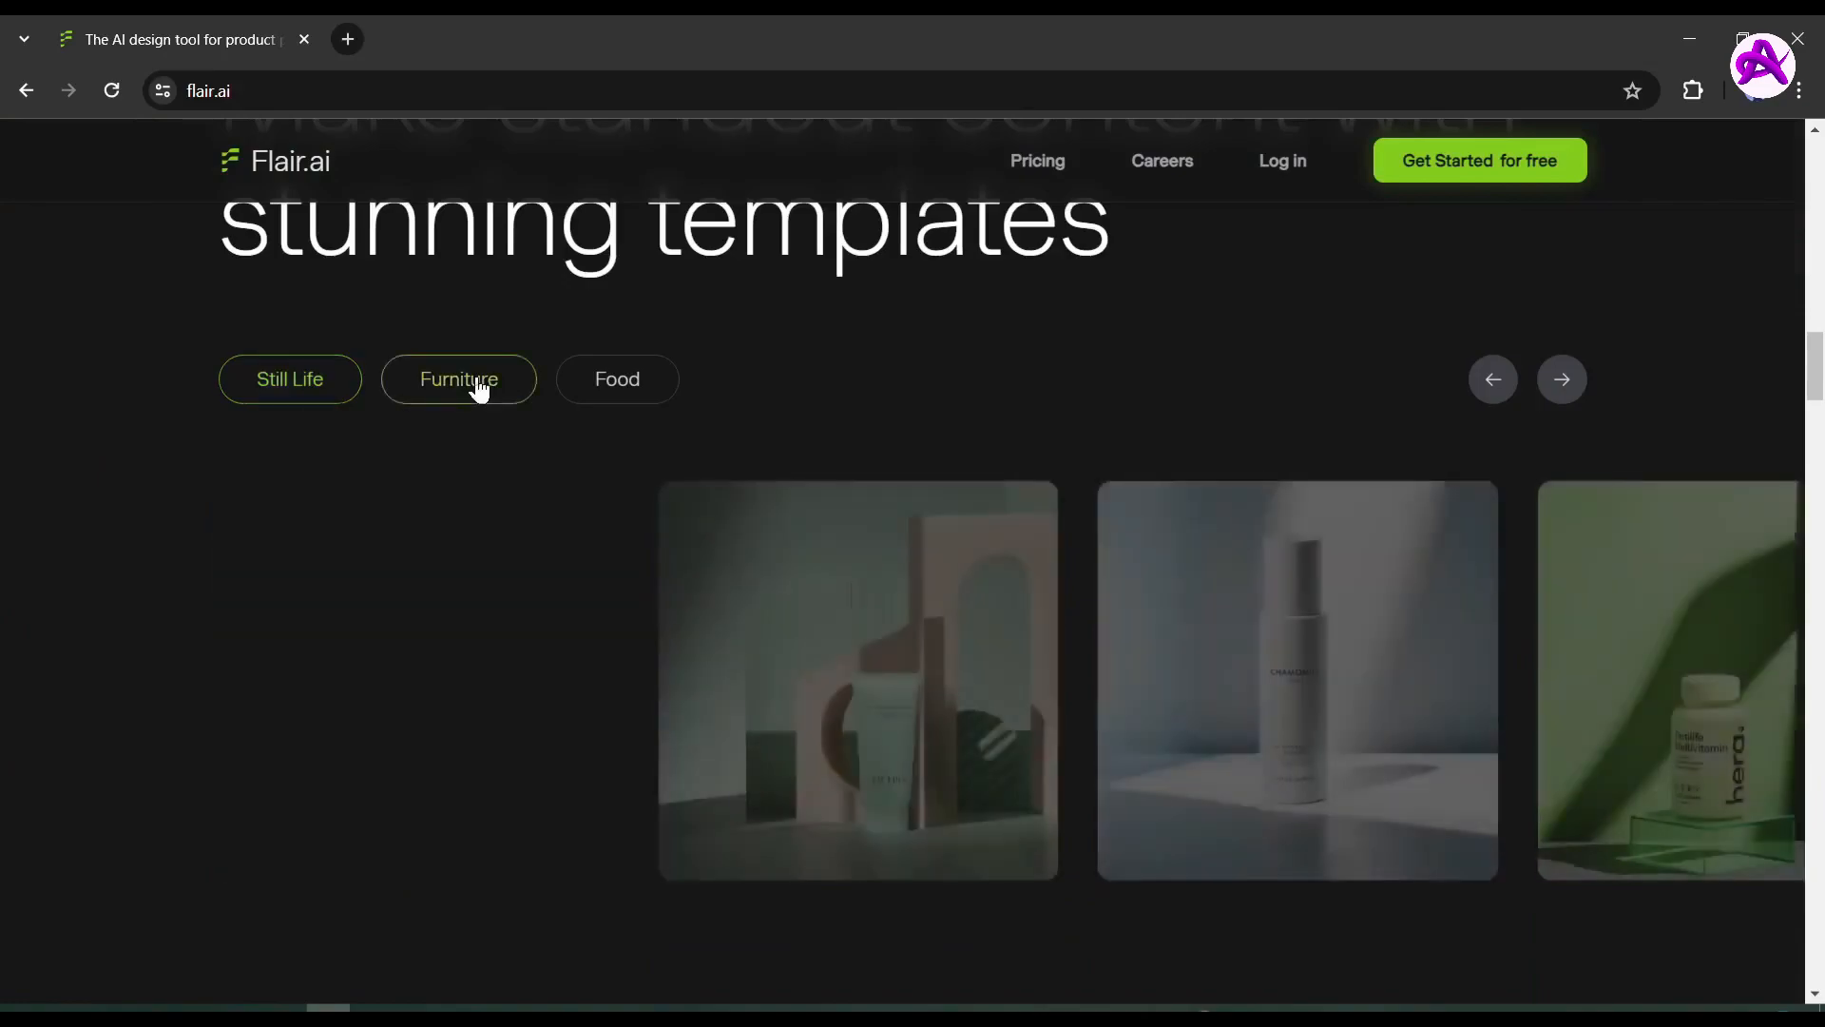
Examine the Food template samples and the feature sections further down the Flair.ai homepage.
{"action": "left_click", "coordinate": [574, 380]}
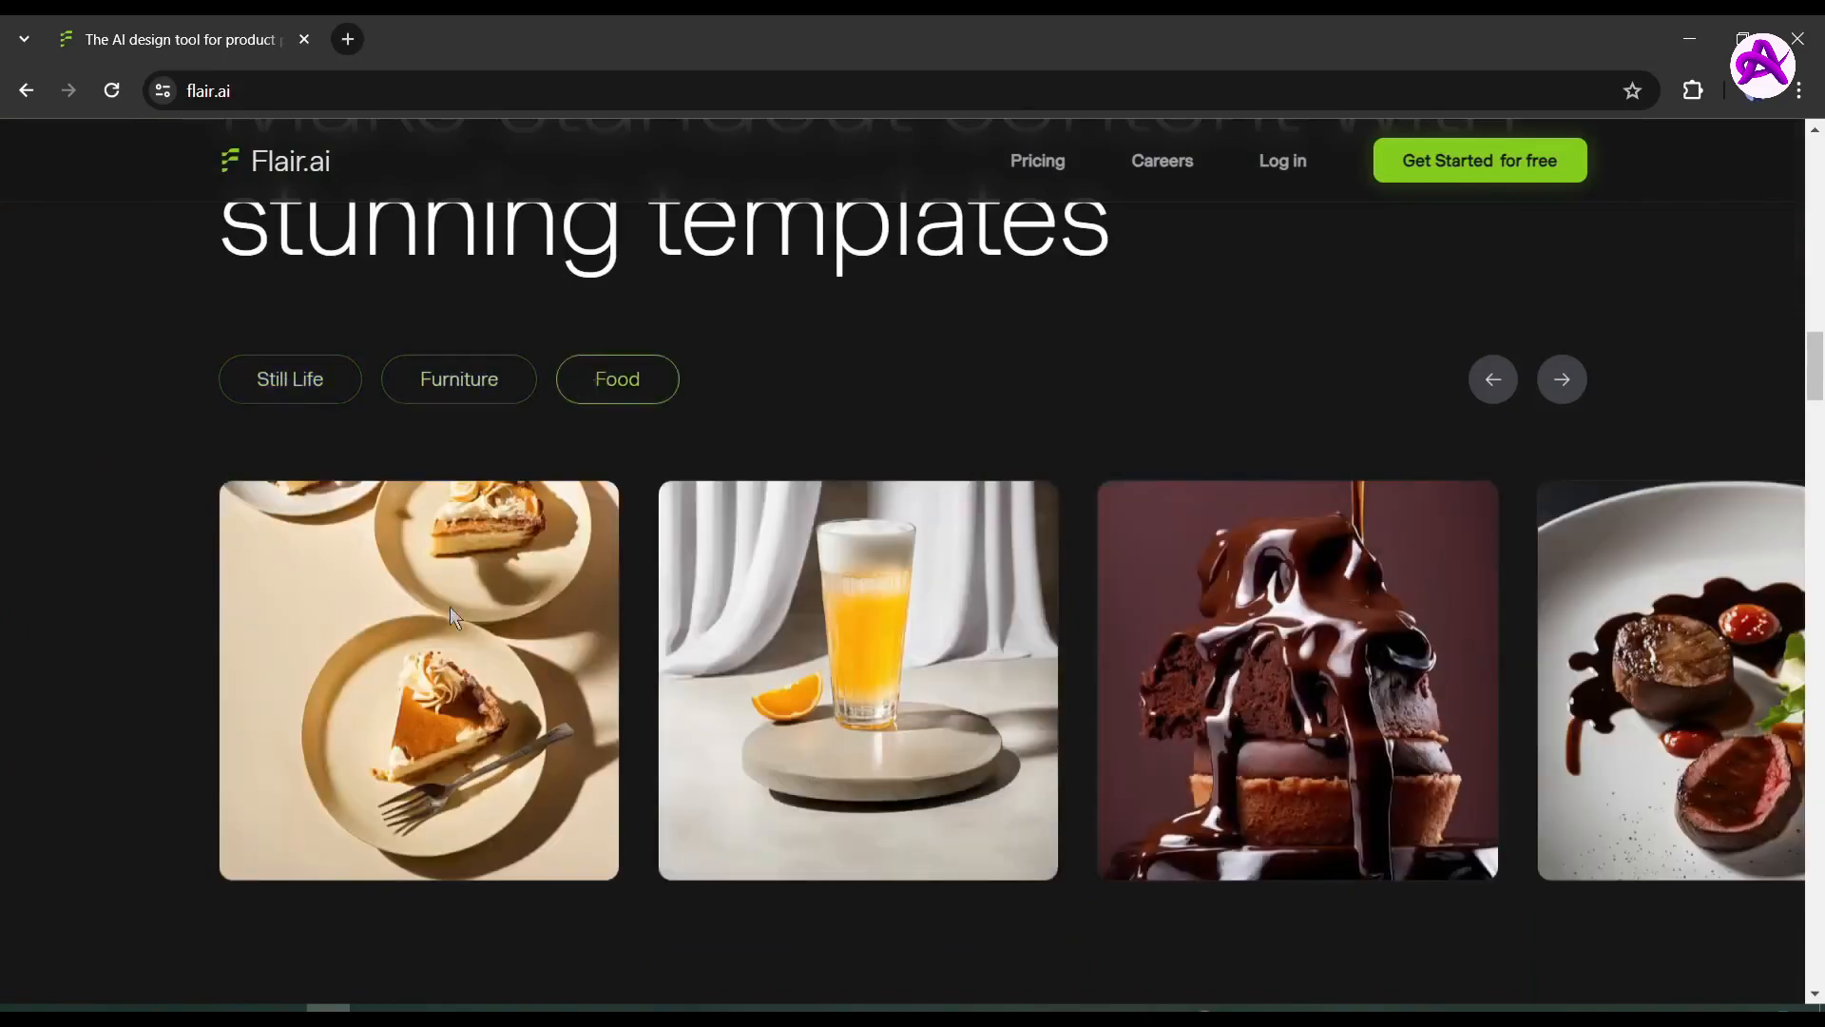
{"action": "scroll", "coordinate": [747, 521], "scroll_direction": "down", "scroll_amount": 15}
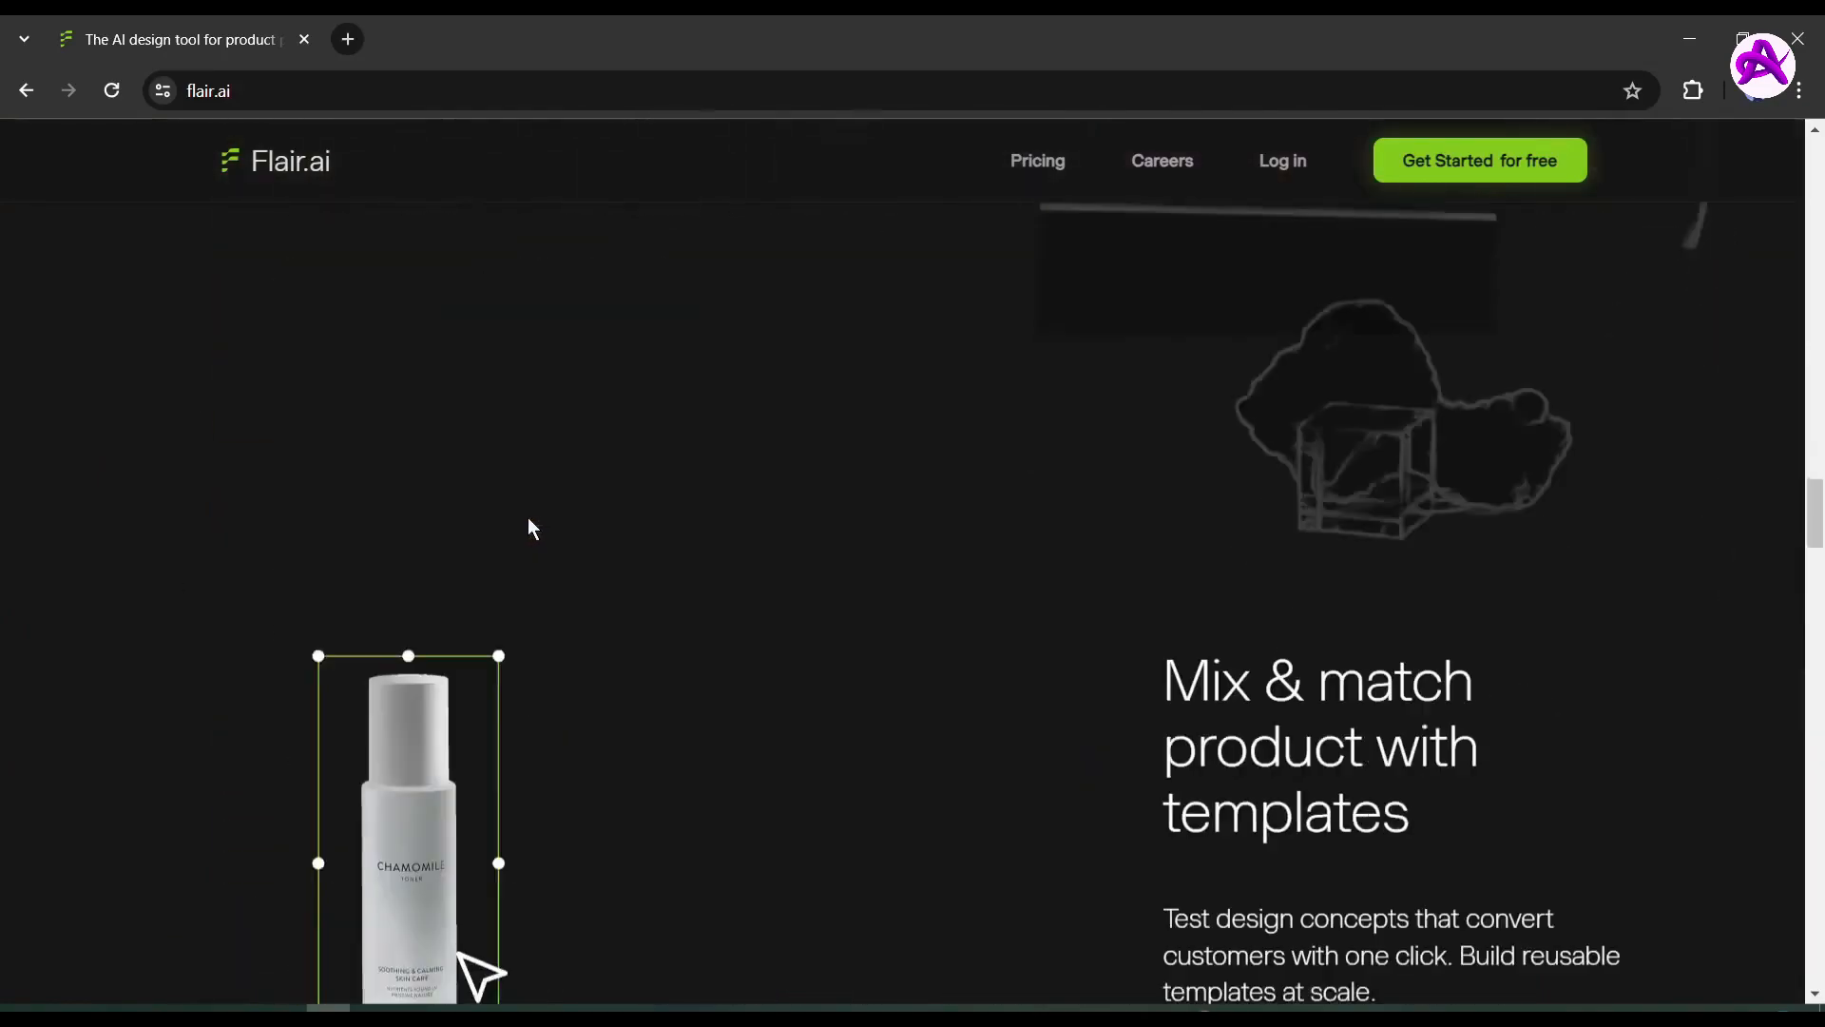
{"action": "scroll", "coordinate": [529, 518], "scroll_direction": "down", "scroll_amount": 1}
{"action": "scroll", "coordinate": [664, 546], "scroll_direction": "up", "scroll_amount": 4}
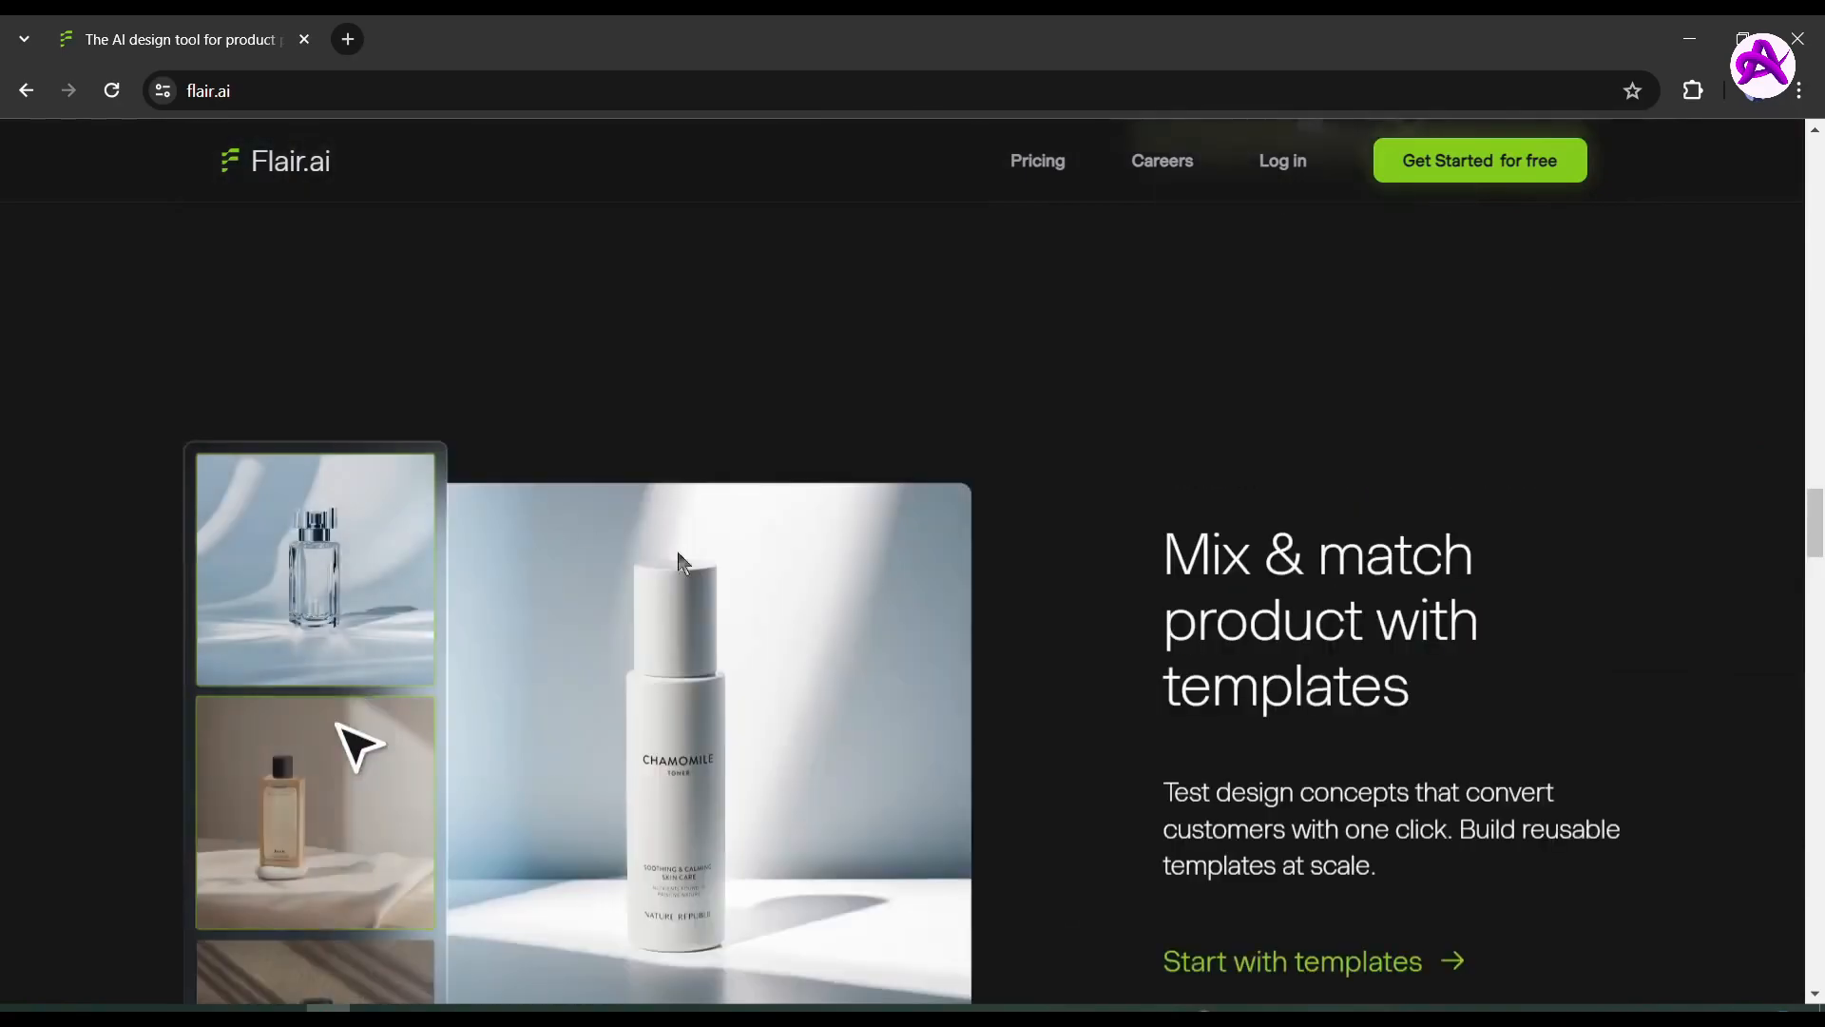
{"action": "scroll", "coordinate": [719, 568], "scroll_direction": "down", "scroll_amount": 3}
{"action": "scroll", "coordinate": [652, 582], "scroll_direction": "down", "scroll_amount": 6}
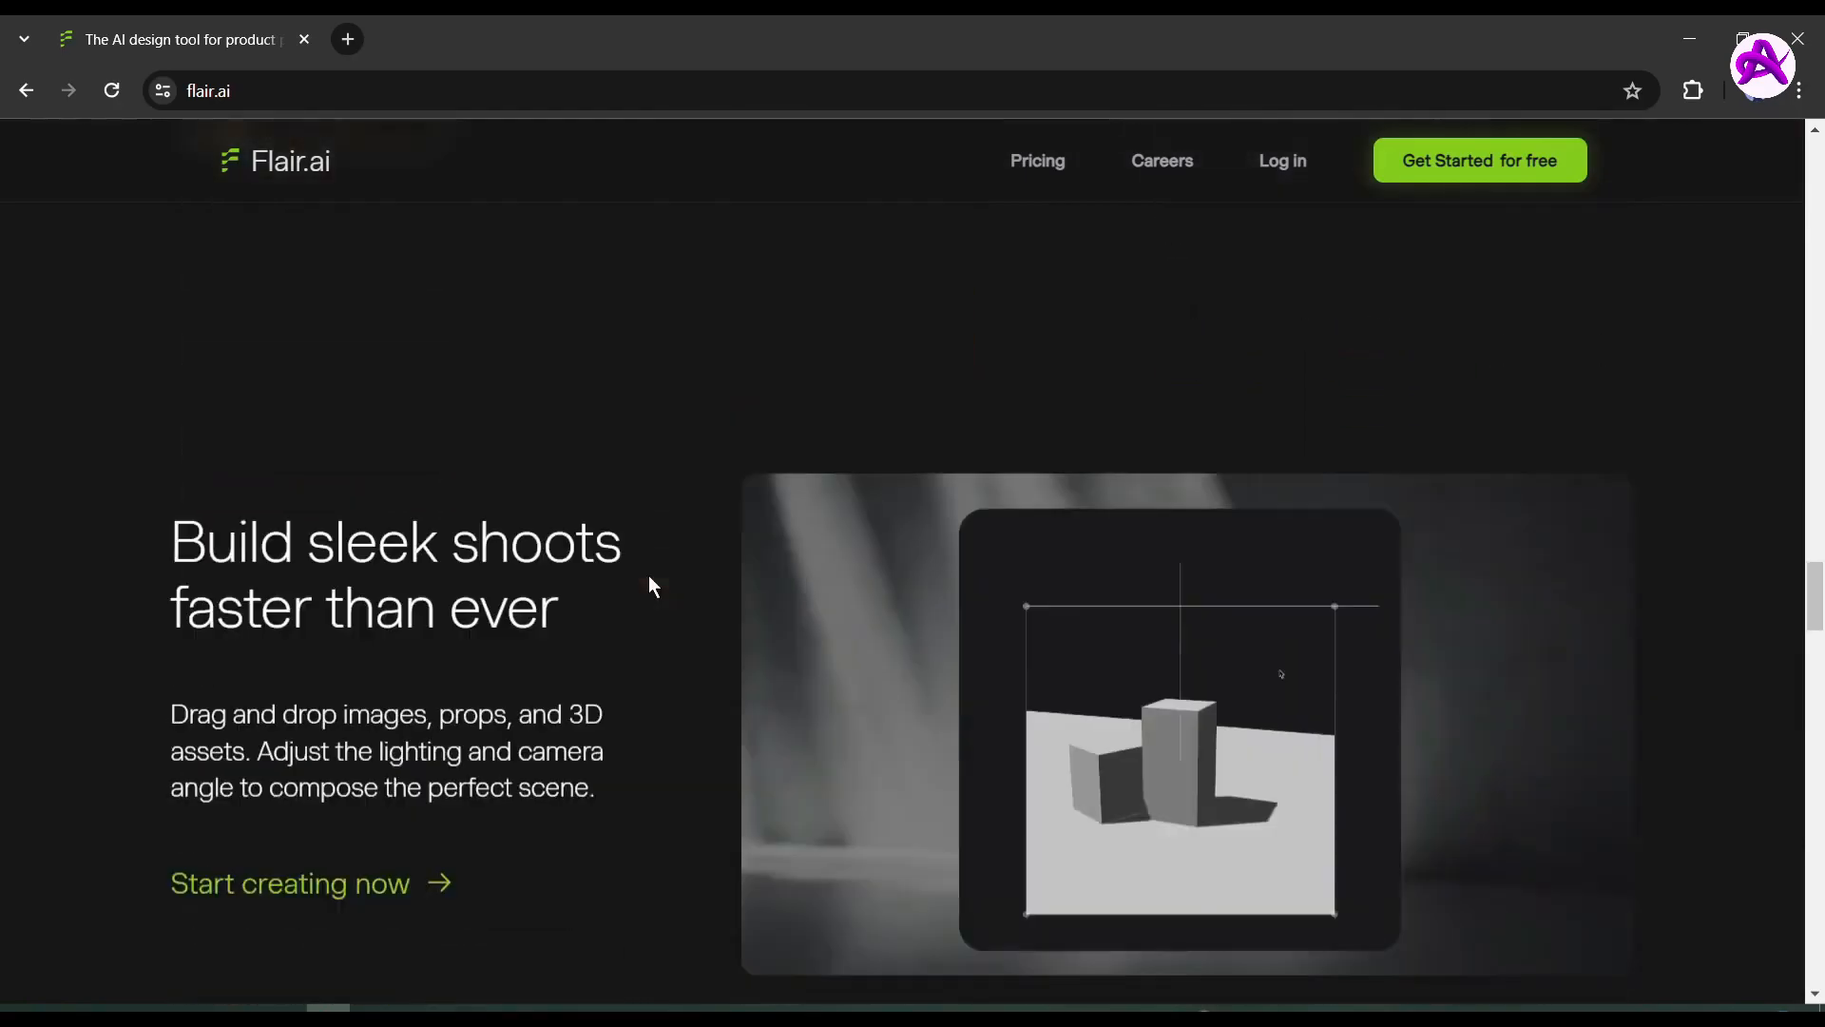
{"action": "scroll", "coordinate": [650, 583], "scroll_direction": "down", "scroll_amount": 1}
{"action": "scroll", "coordinate": [650, 583], "scroll_direction": "down", "scroll_amount": 1}
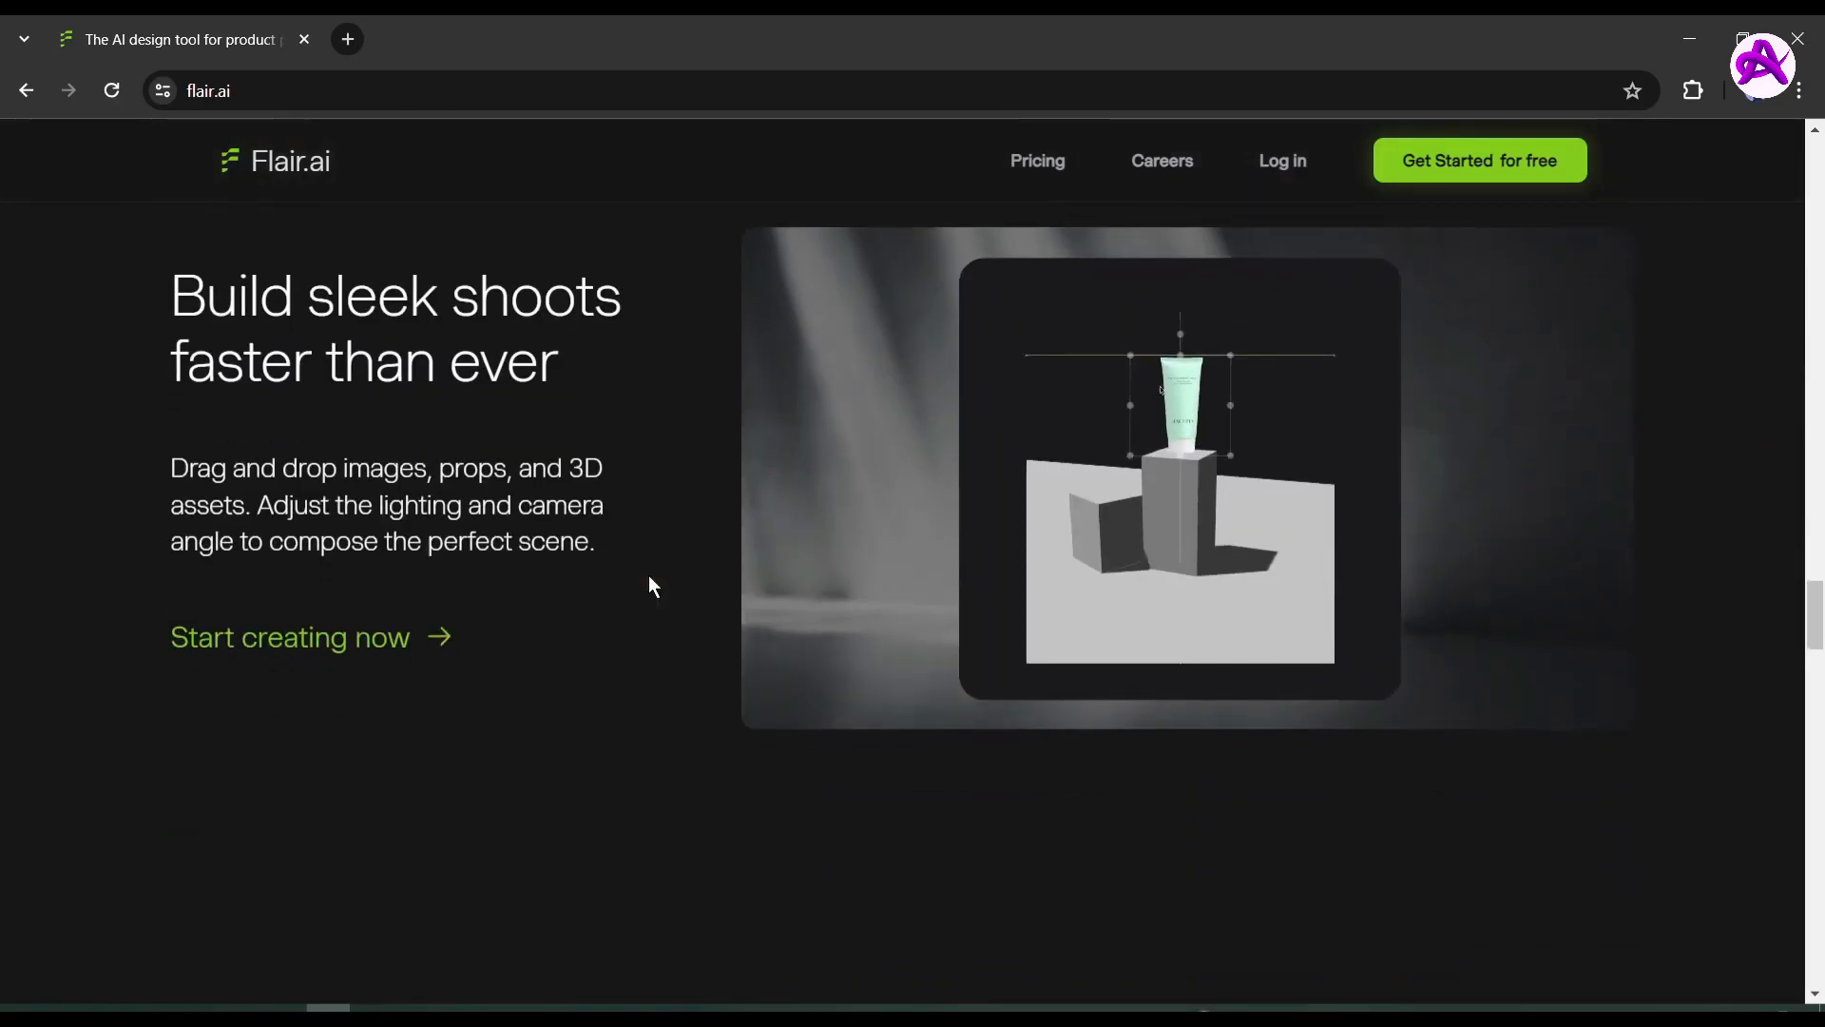
{"action": "scroll", "coordinate": [651, 583], "scroll_direction": "down", "scroll_amount": 6}
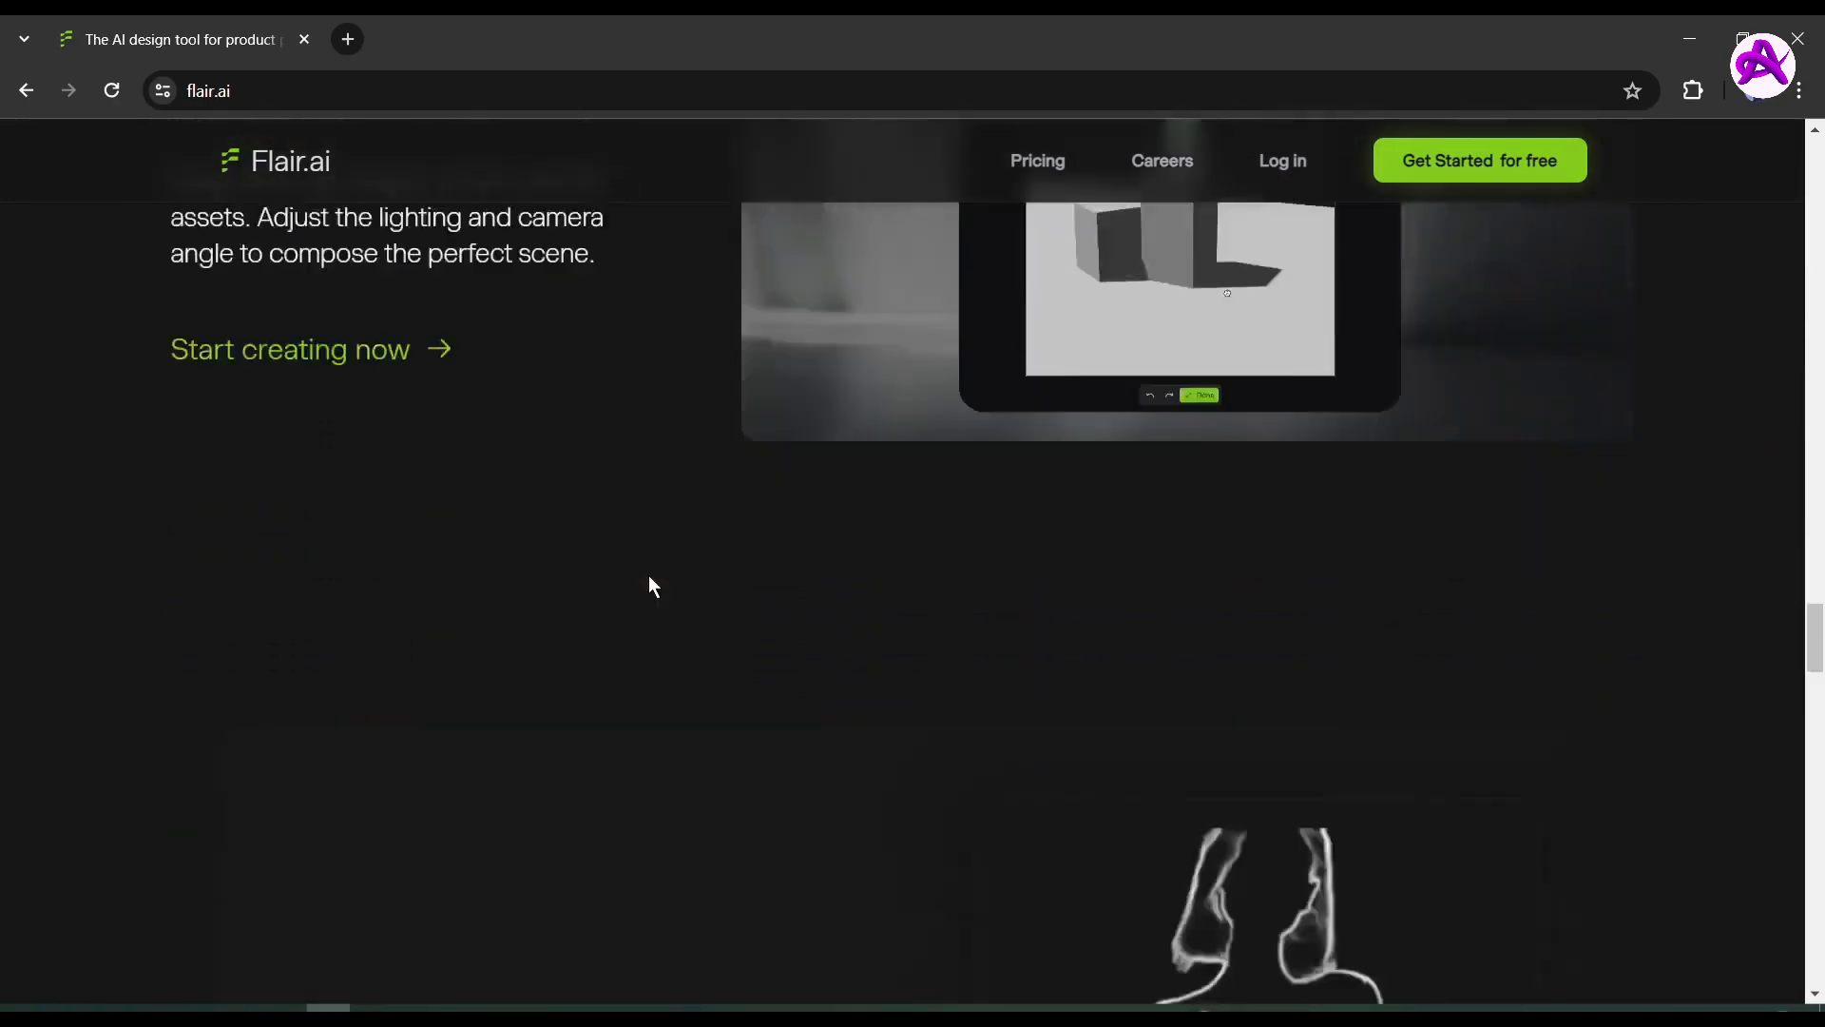
{"action": "scroll", "coordinate": [650, 577], "scroll_direction": "down", "scroll_amount": 3}
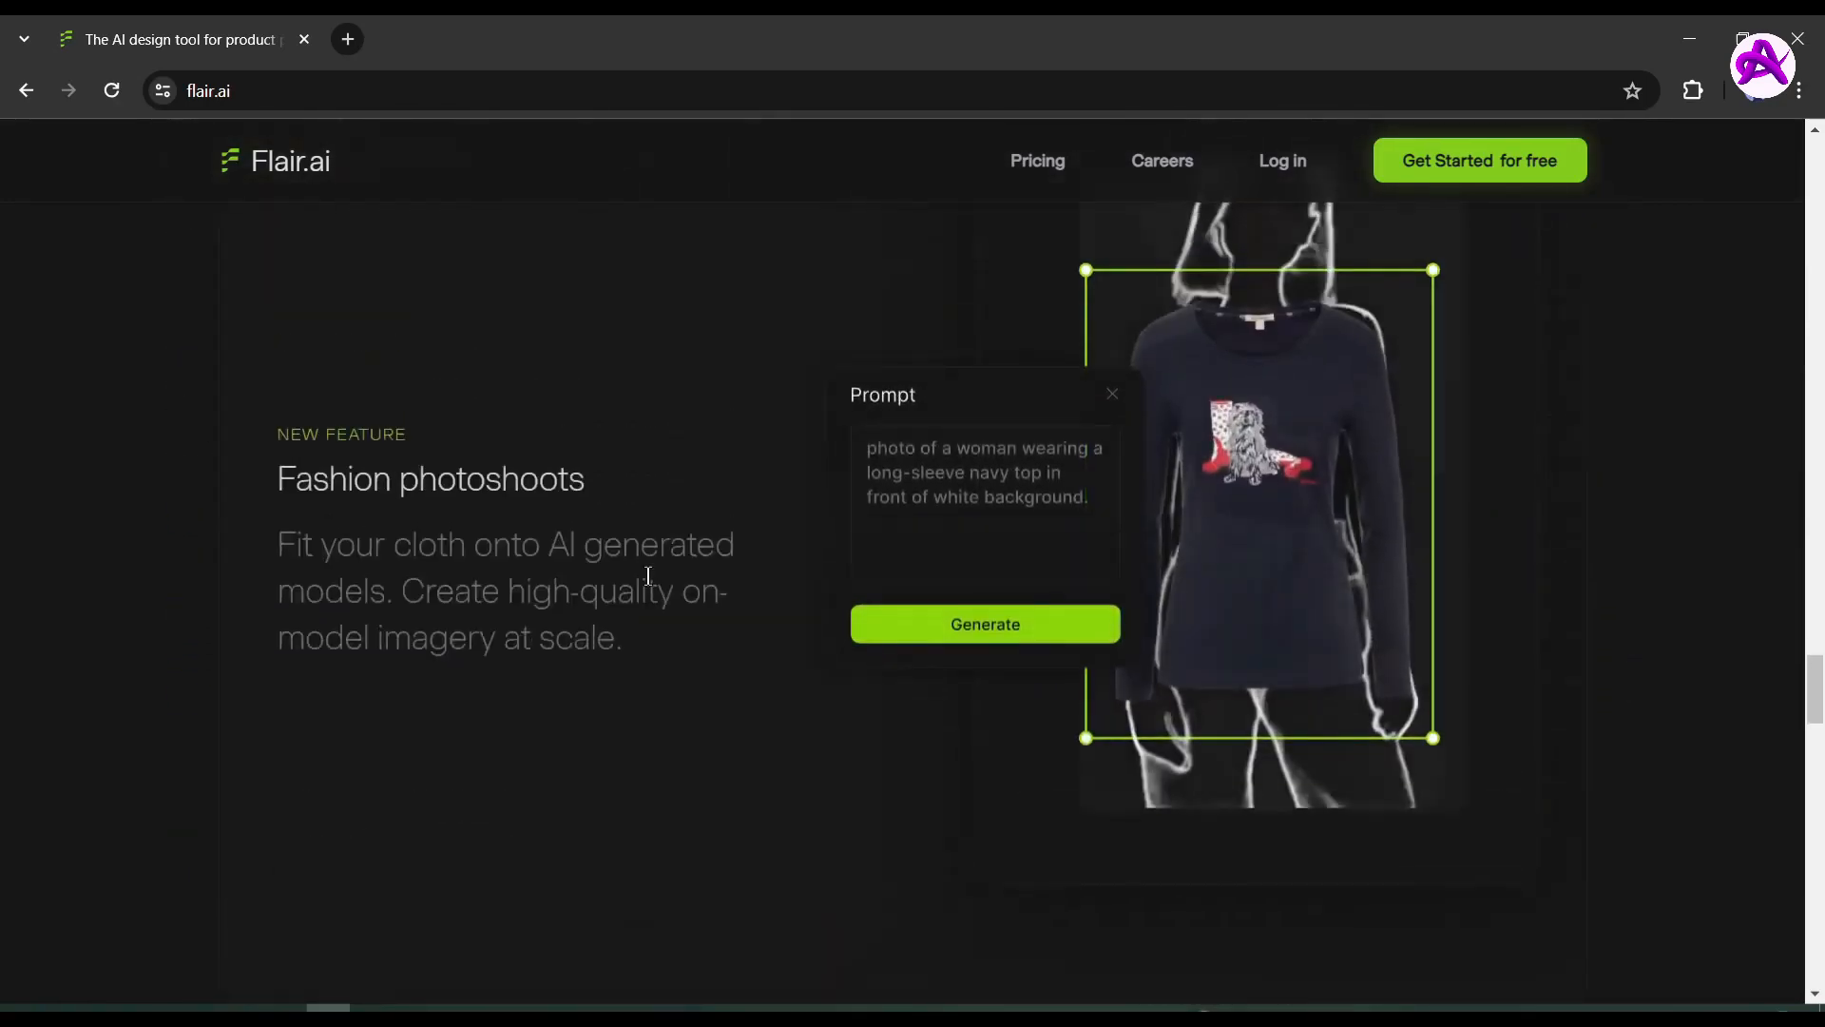
{"action": "scroll", "coordinate": [649, 576], "scroll_direction": "down", "scroll_amount": 10}
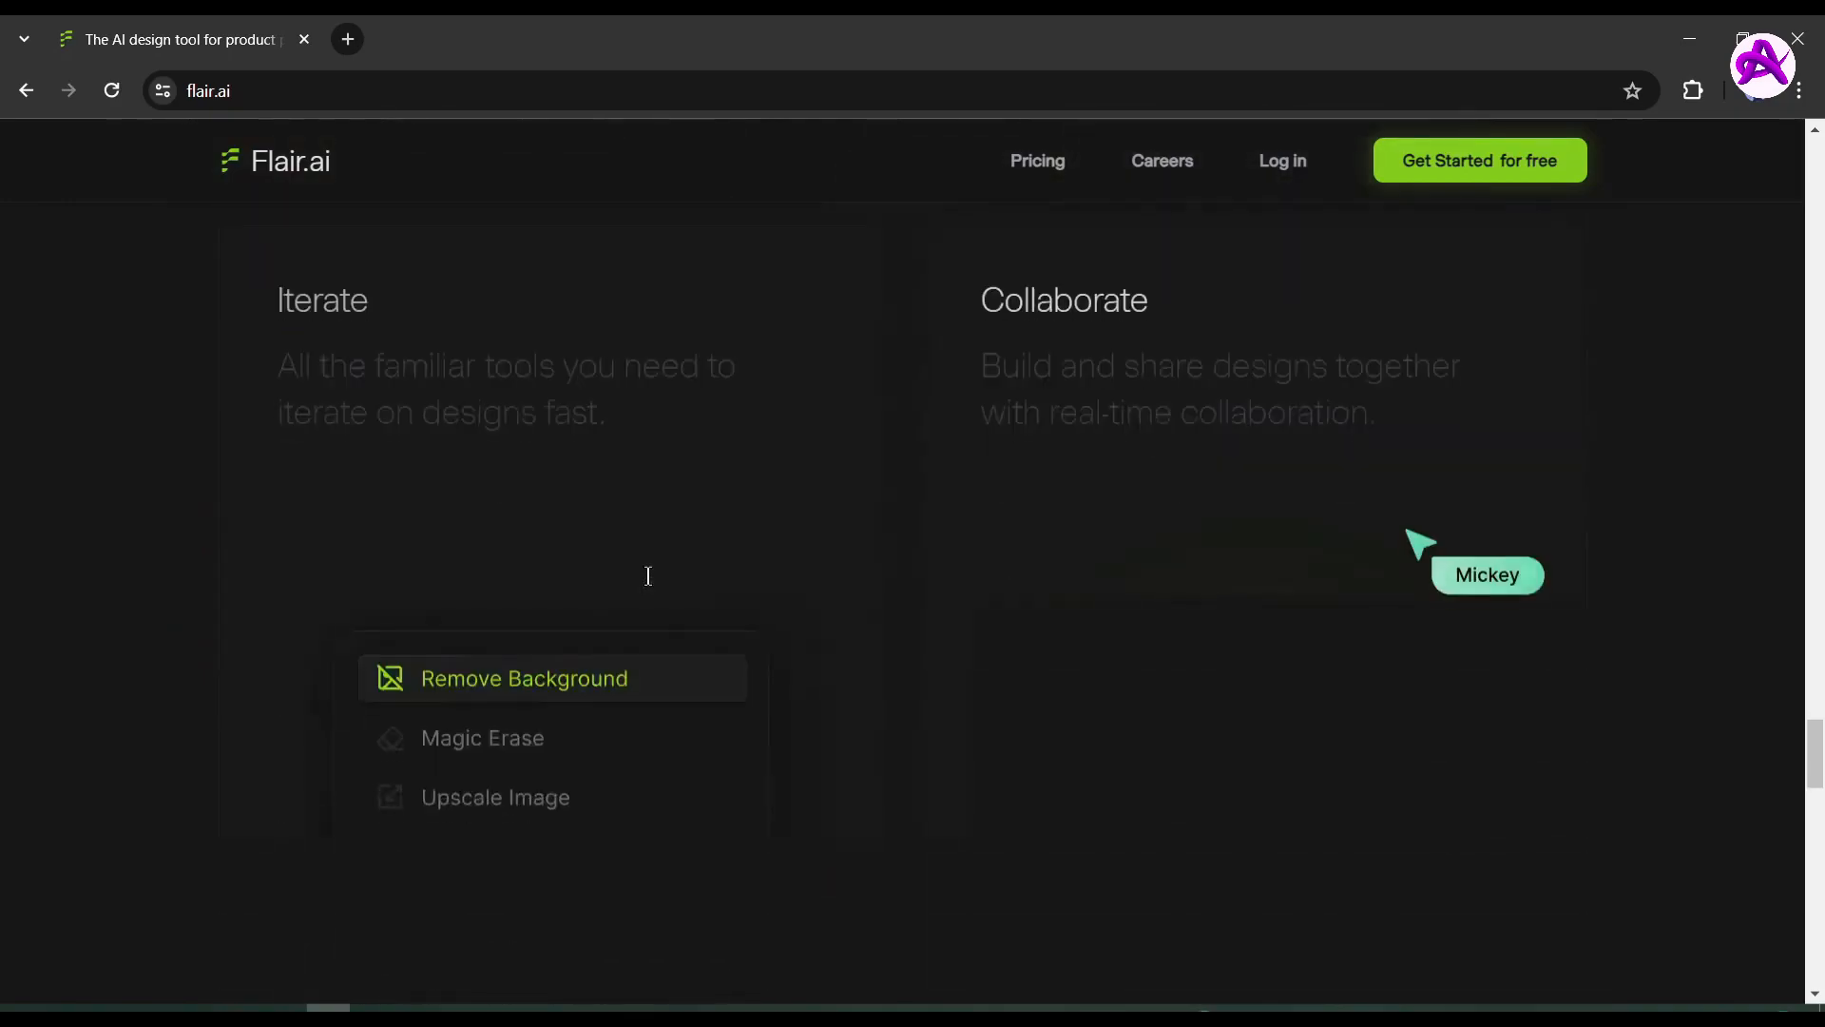
{"action": "scroll", "coordinate": [649, 575], "scroll_direction": "down", "scroll_amount": 8}
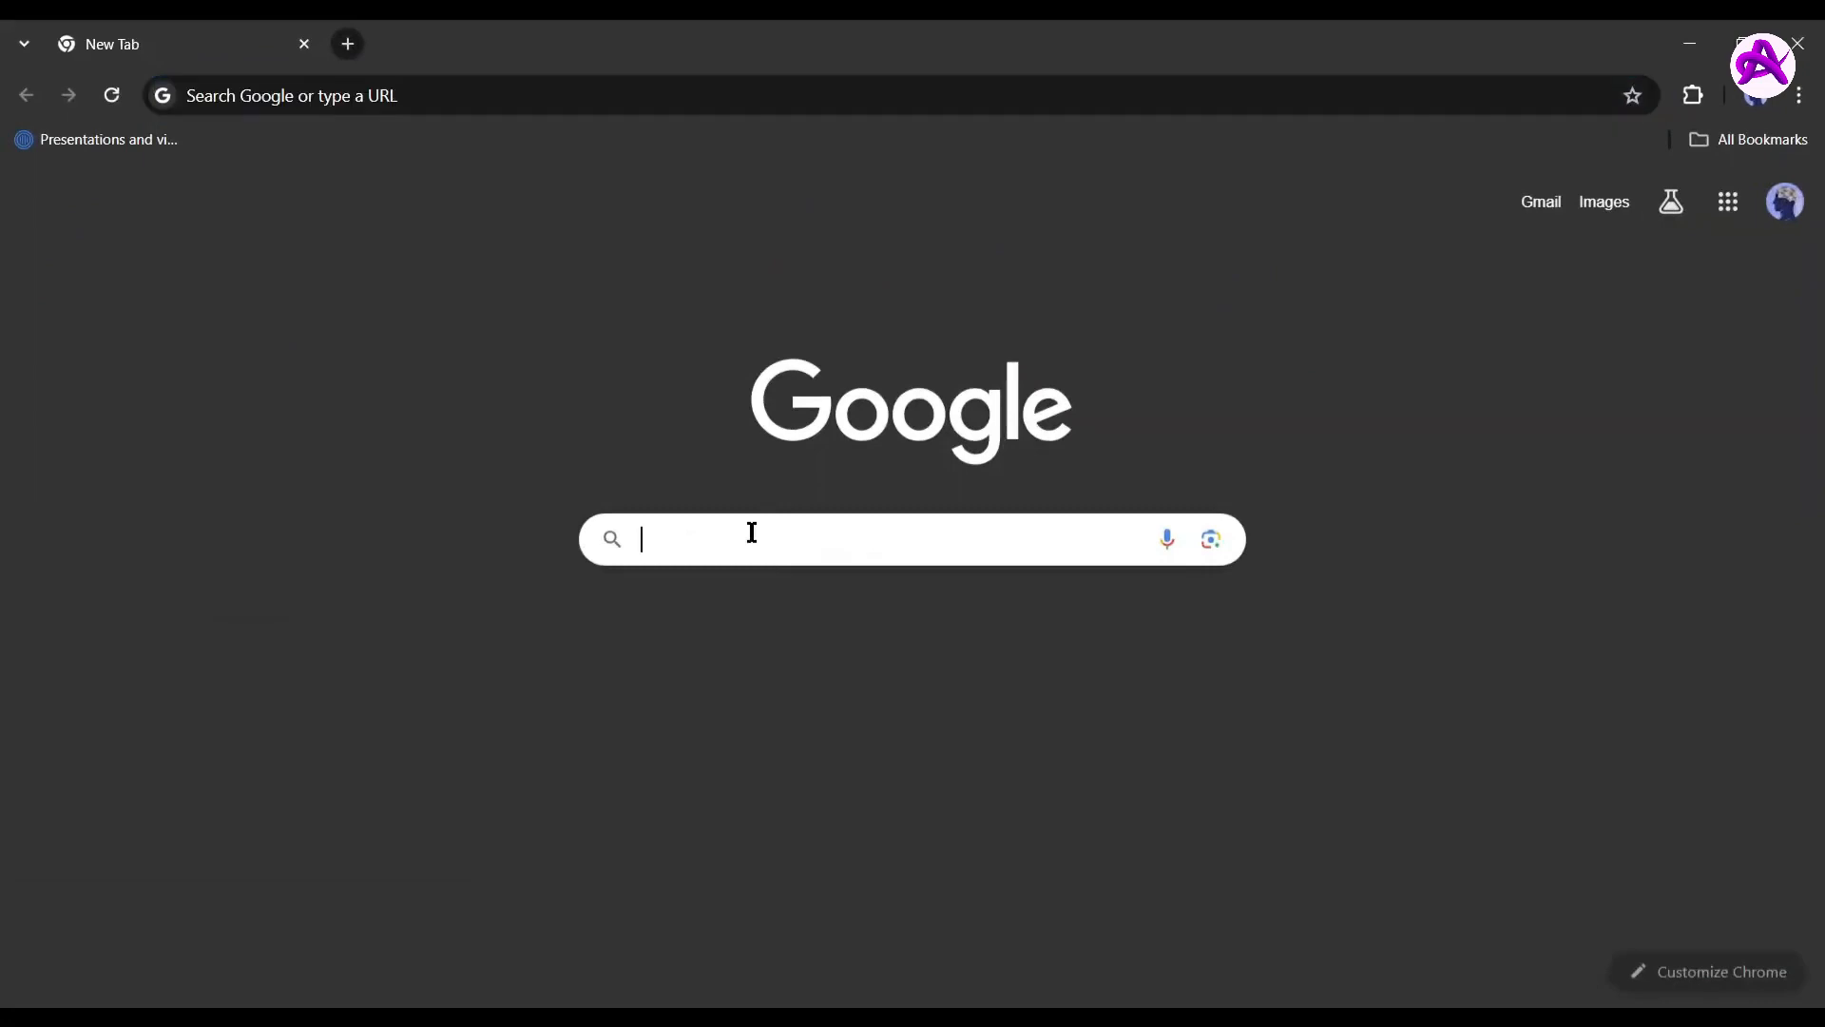
Search Google for "Flair AI" and open the official Flair AI website.
{"action": "left_click", "coordinate": [751, 533]}
{"action": "type", "text": "Flair AI"}
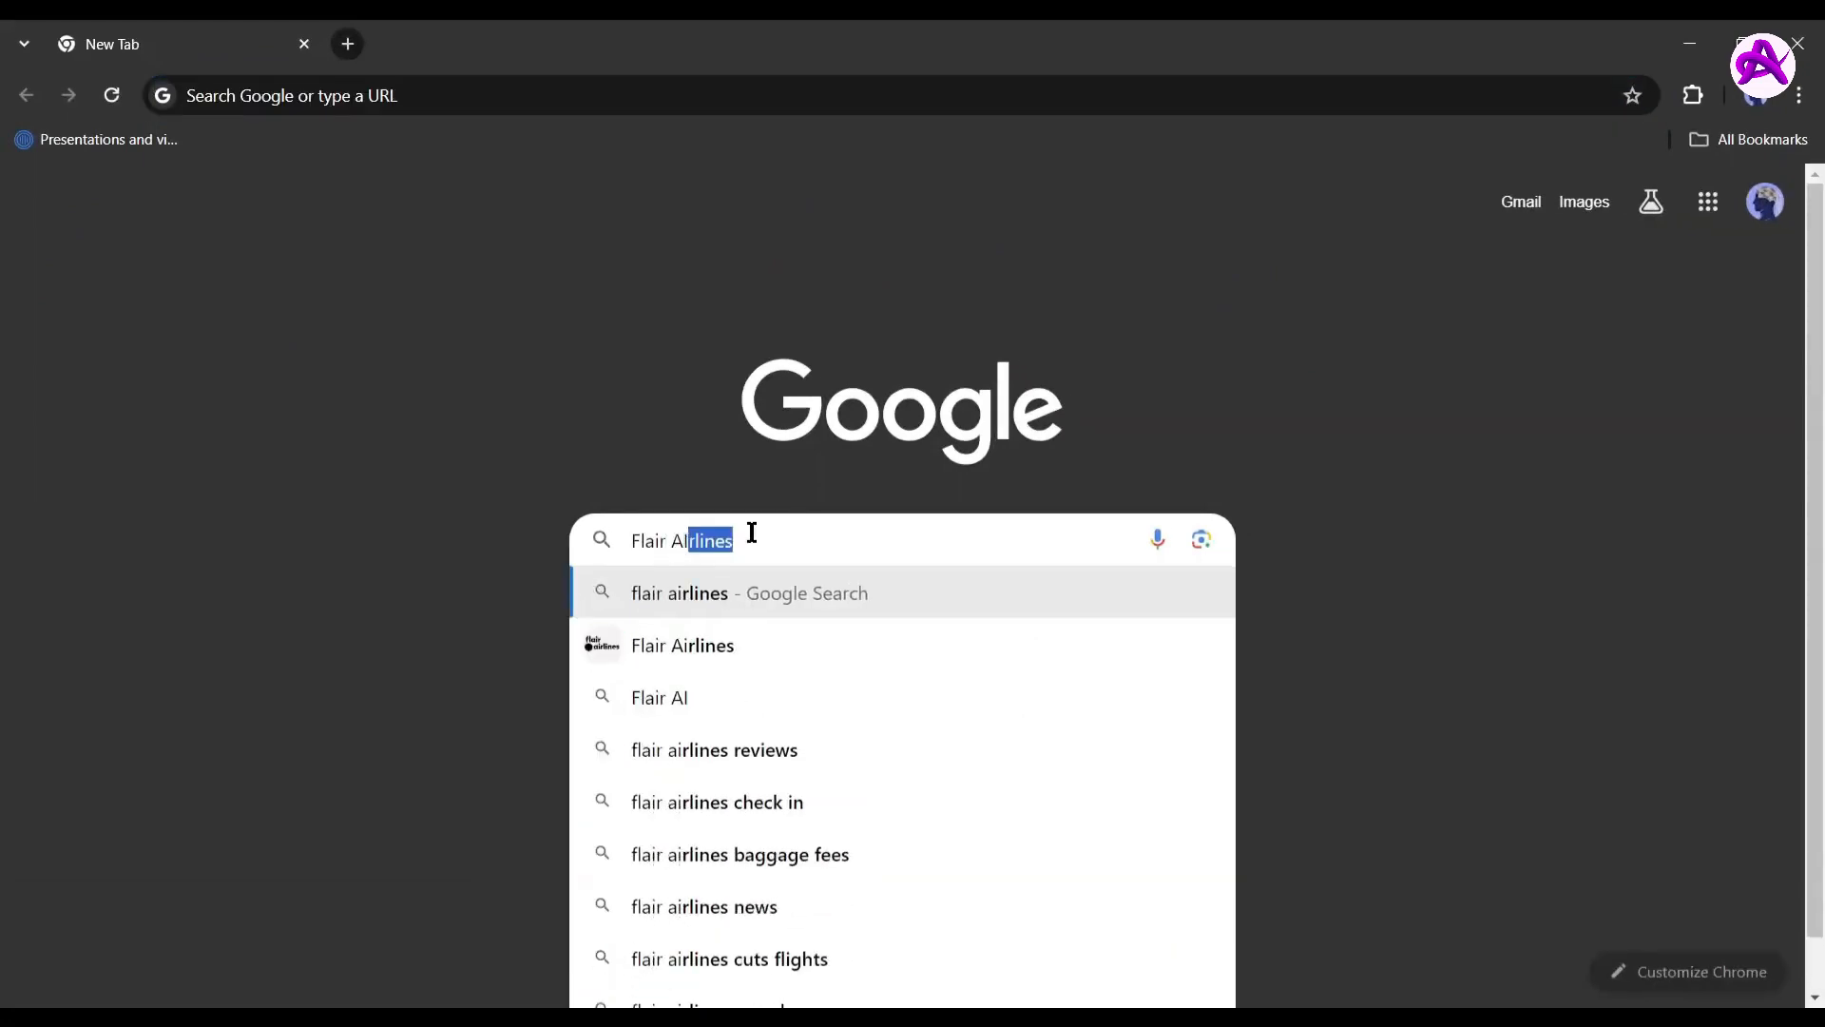
{"action": "key", "text": "Return"}
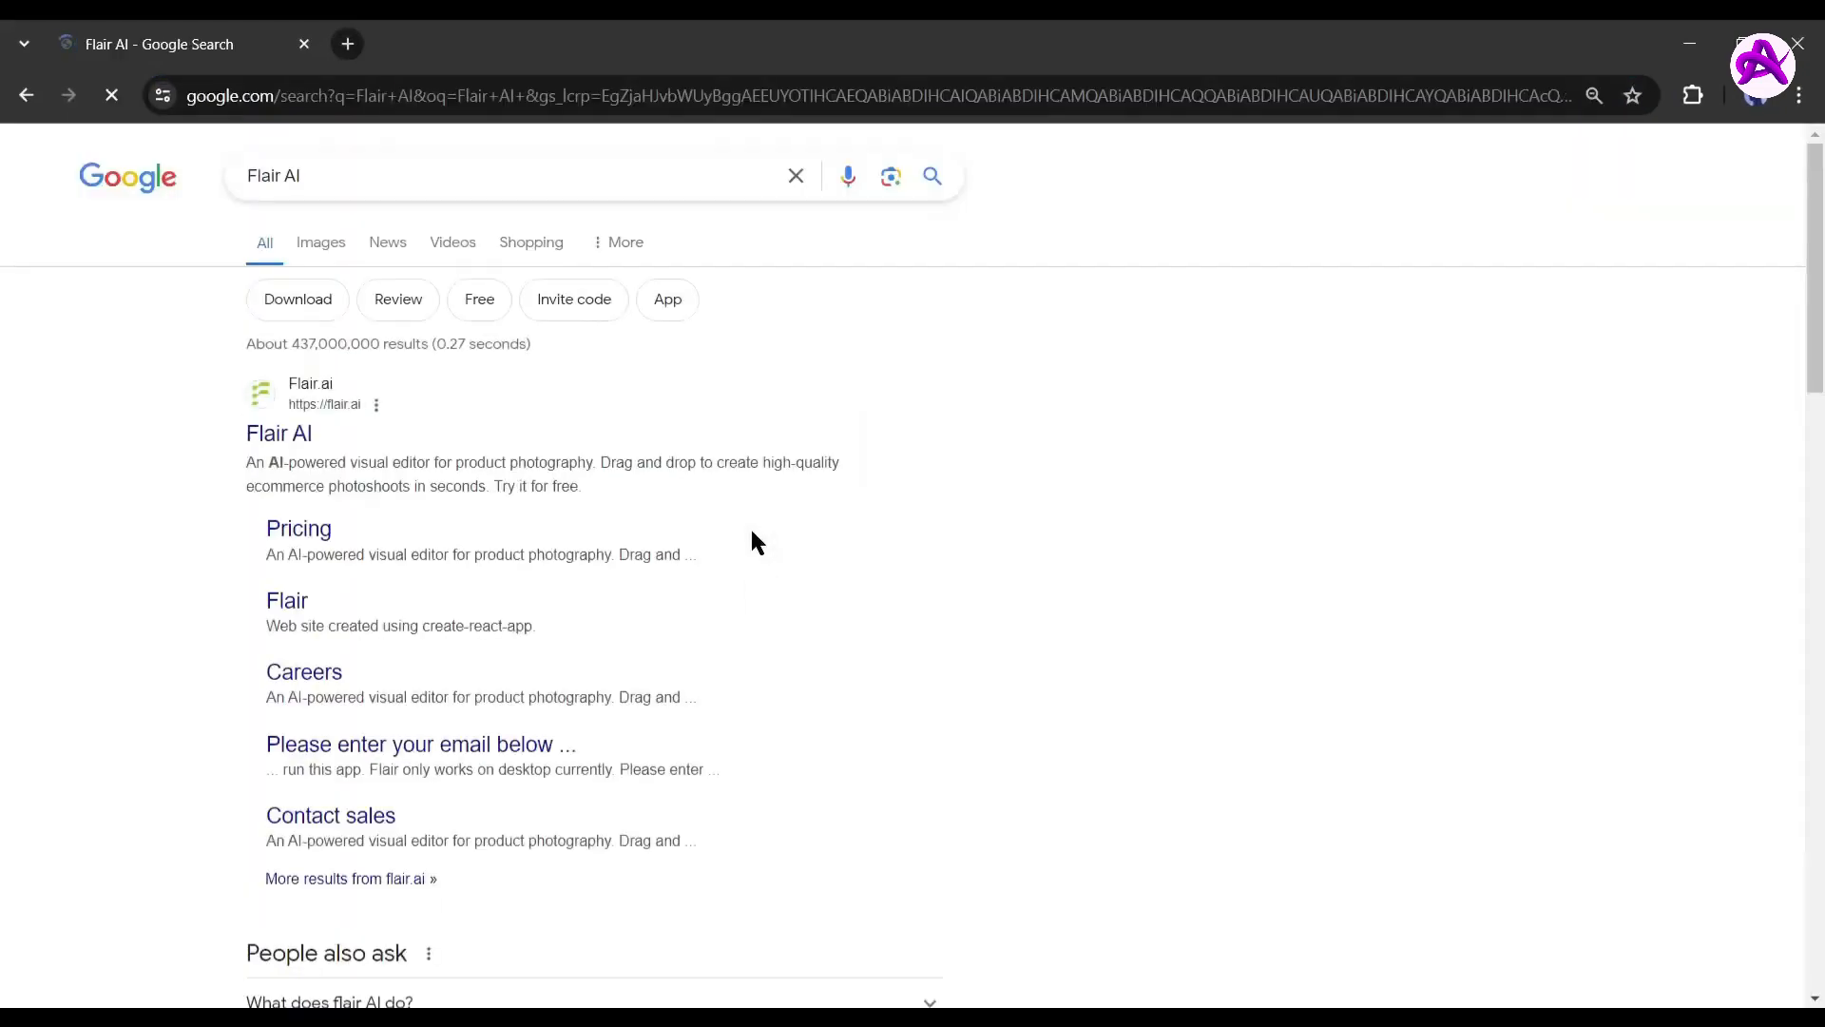
{"action": "left_click", "coordinate": [278, 434]}
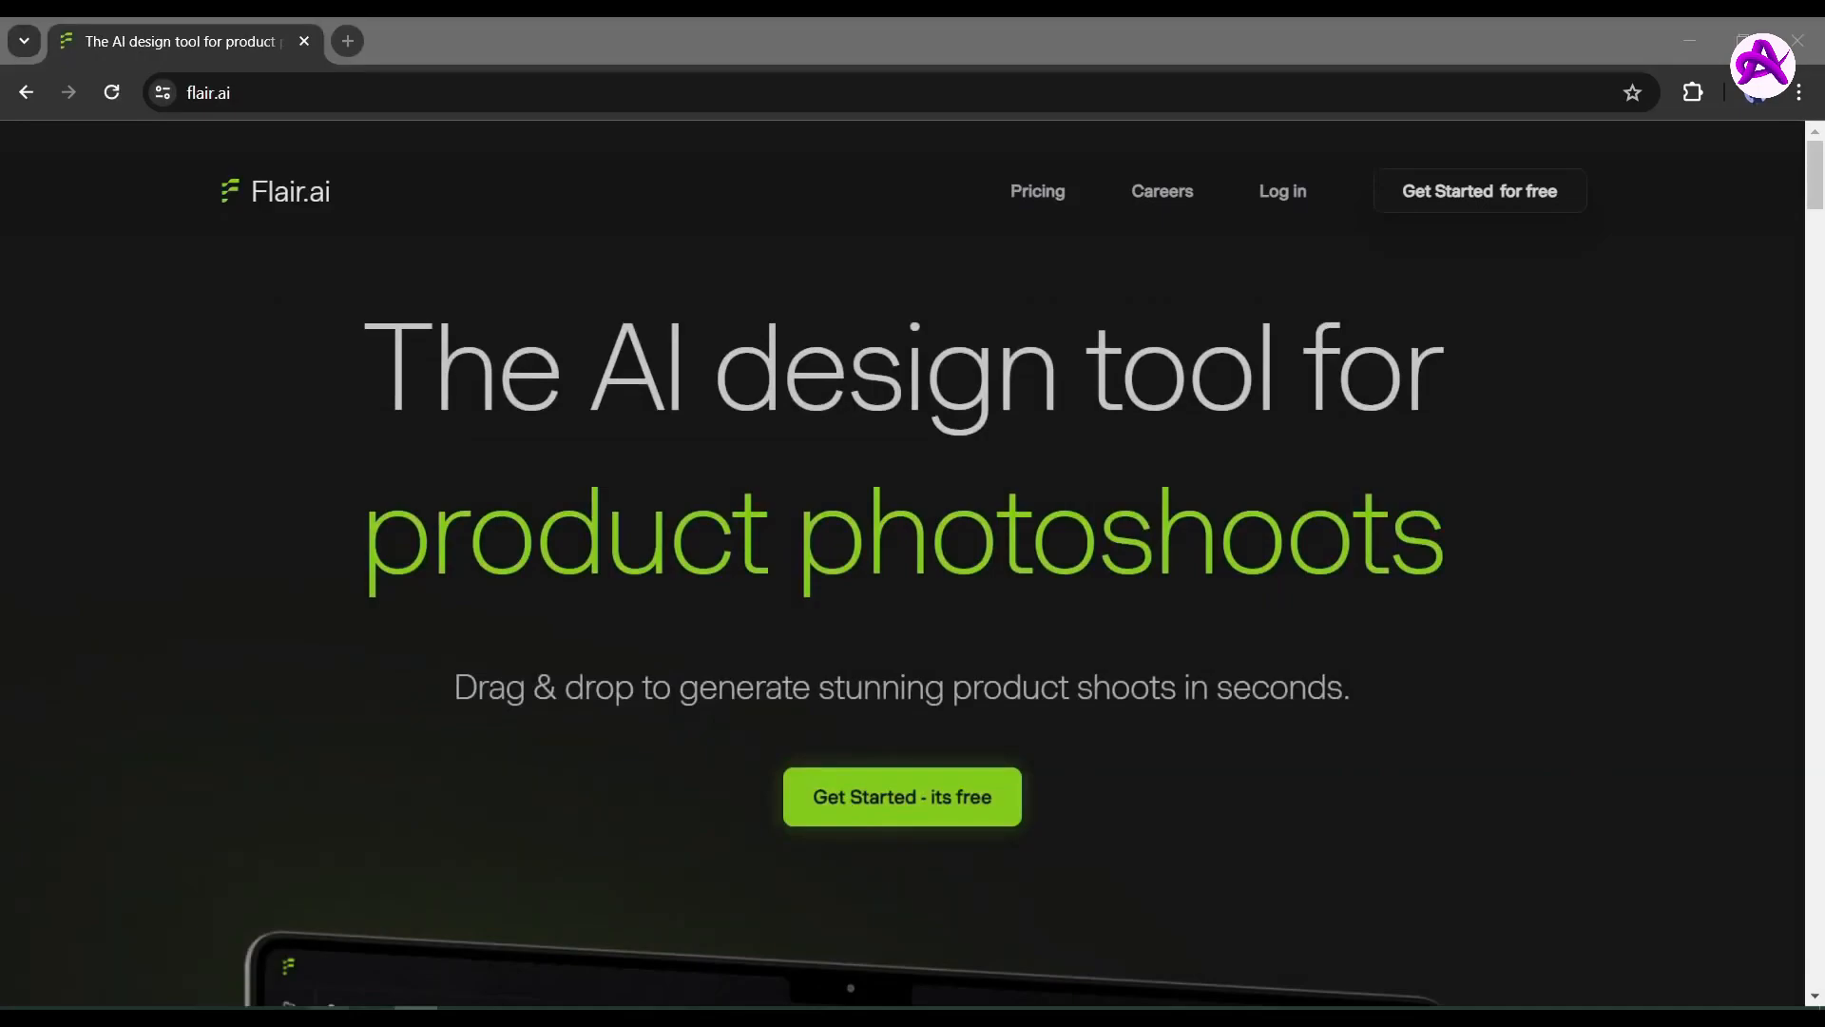
Get started with Flair for free, skip the getting-started tutorial and create a new project.
{"action": "left_click", "coordinate": [942, 810]}
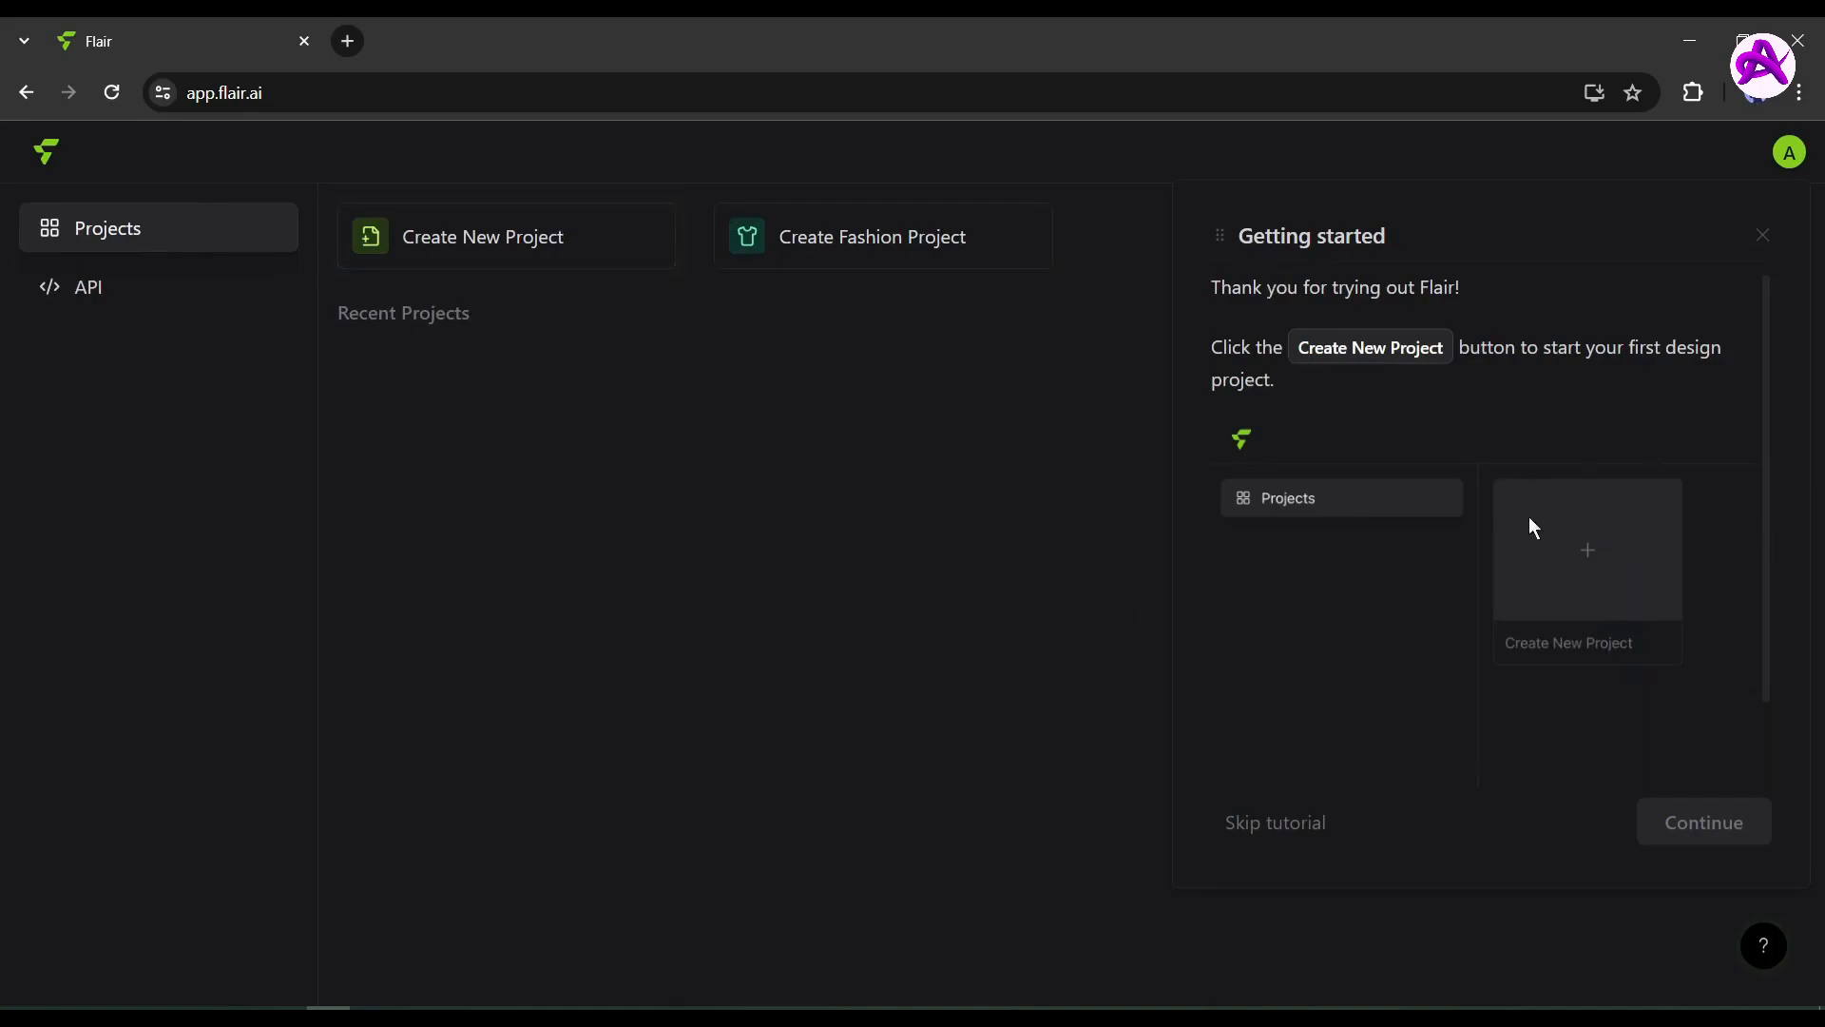
{"action": "left_click", "coordinate": [1297, 833]}
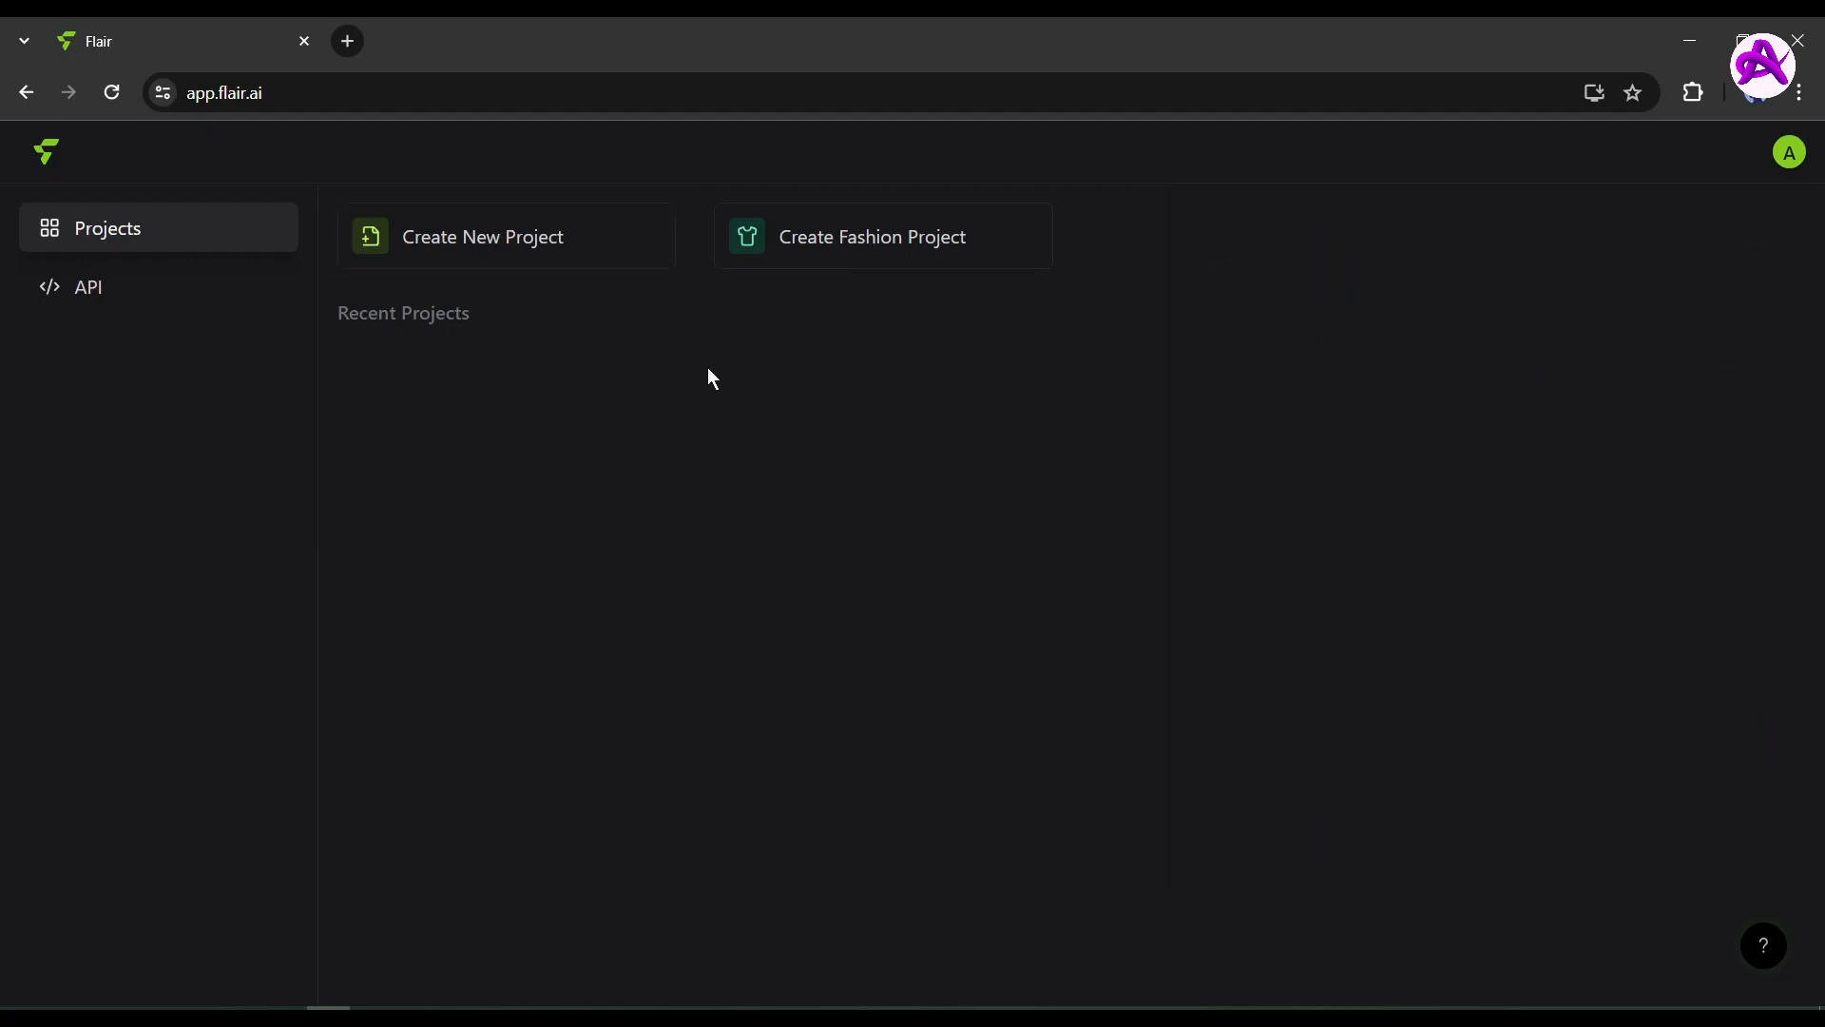
{"action": "left_click", "coordinate": [505, 238]}
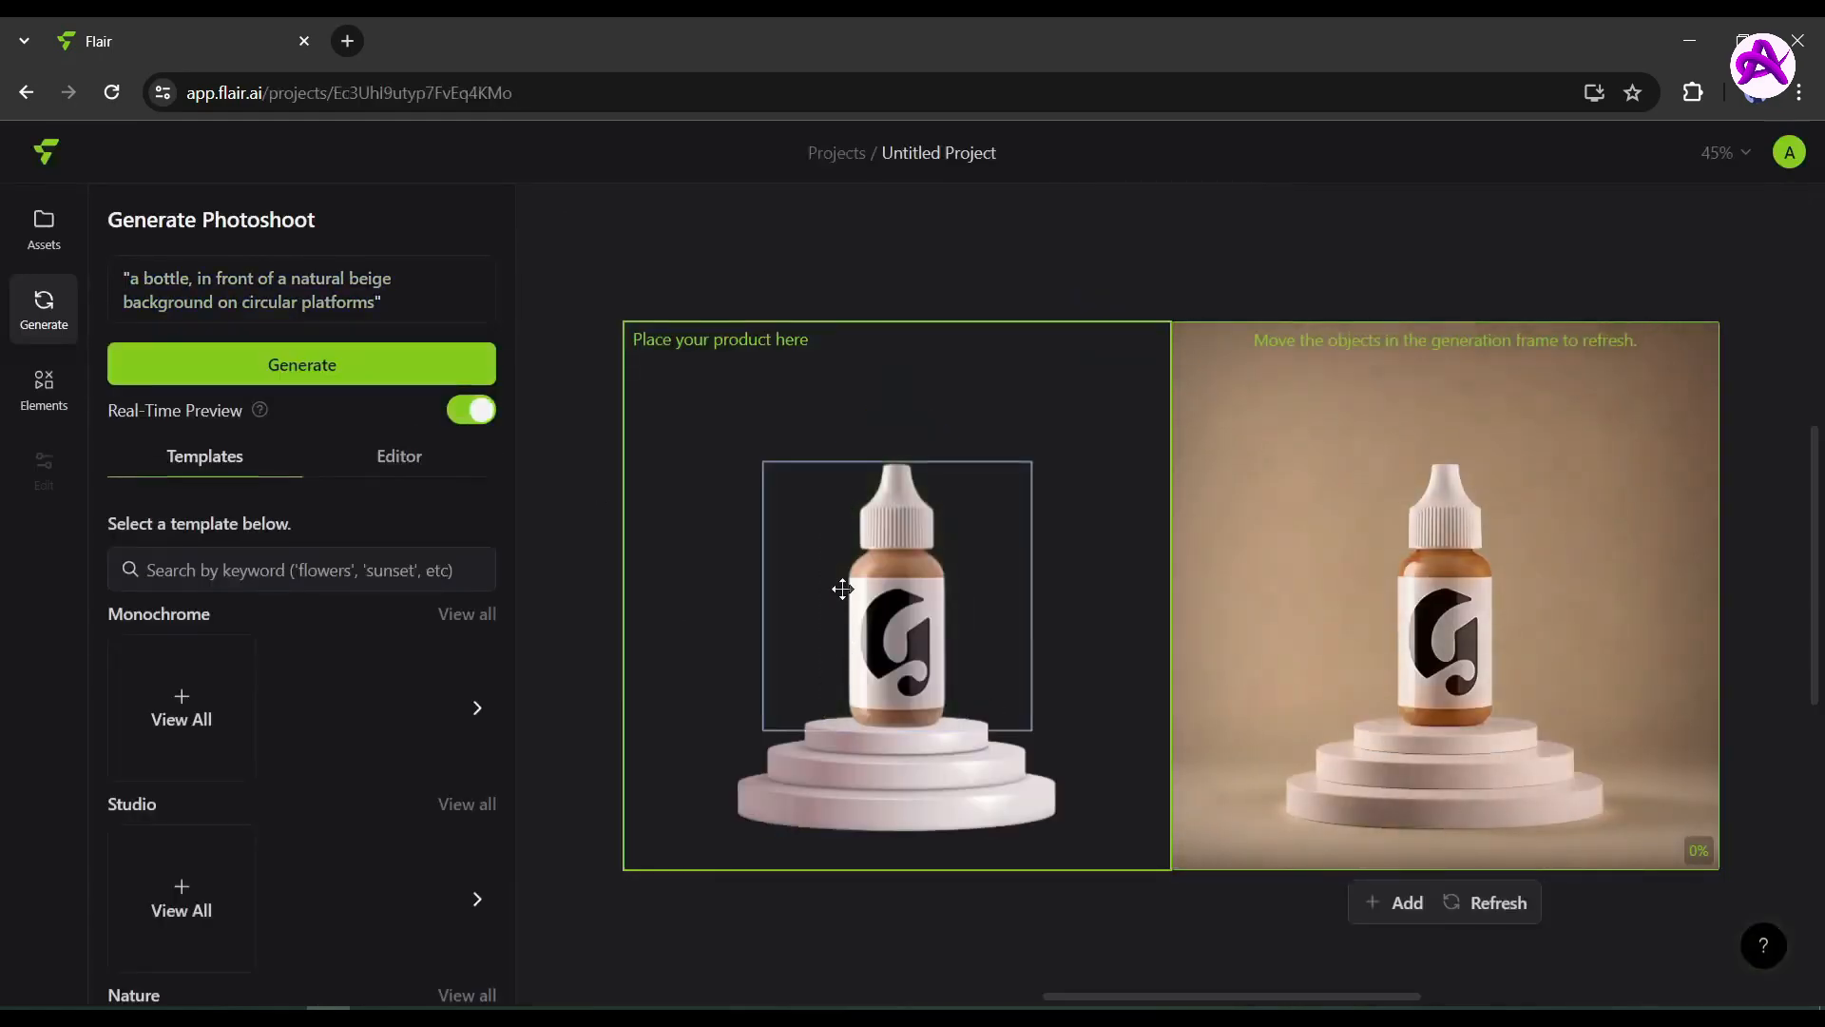
Widen the circular platform to almost the full width of the product frame and shift the bottle slightly to the right.
{"action": "left_click", "coordinate": [919, 782]}
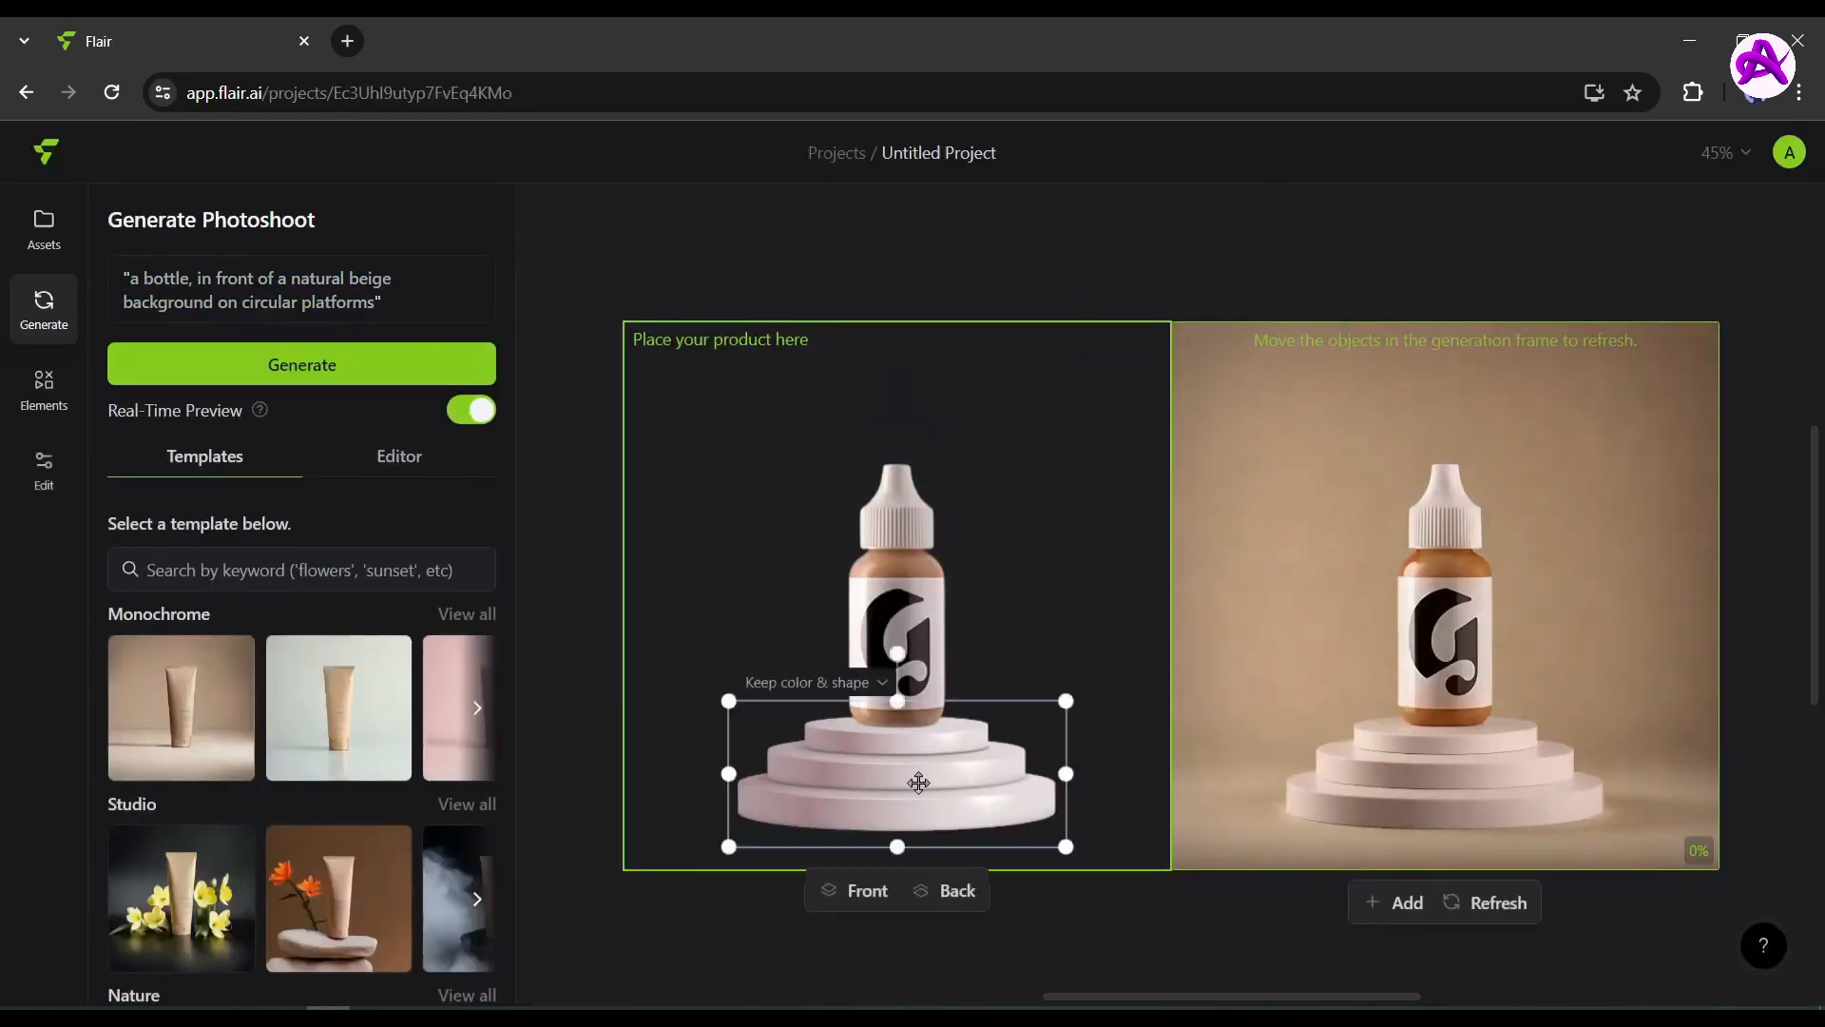
{"action": "left_click", "coordinate": [1404, 750]}
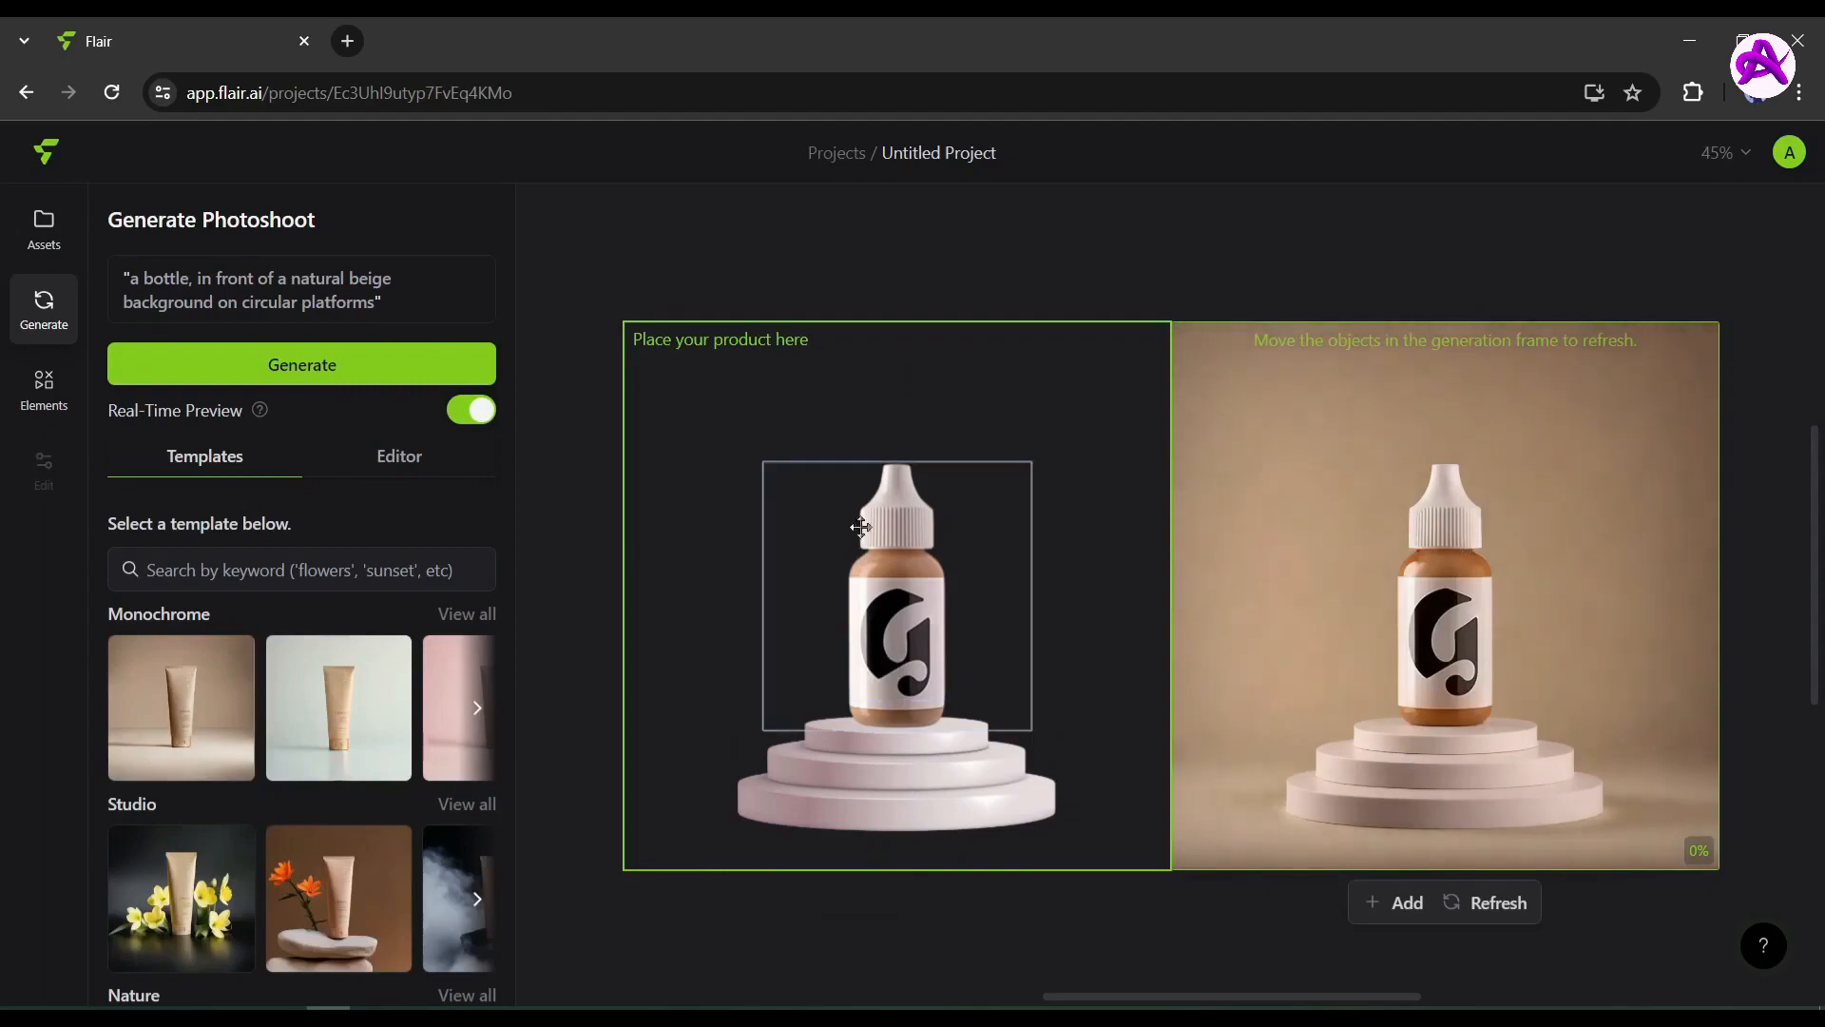
{"action": "left_click", "coordinate": [903, 539]}
{"action": "left_click", "coordinate": [998, 783]}
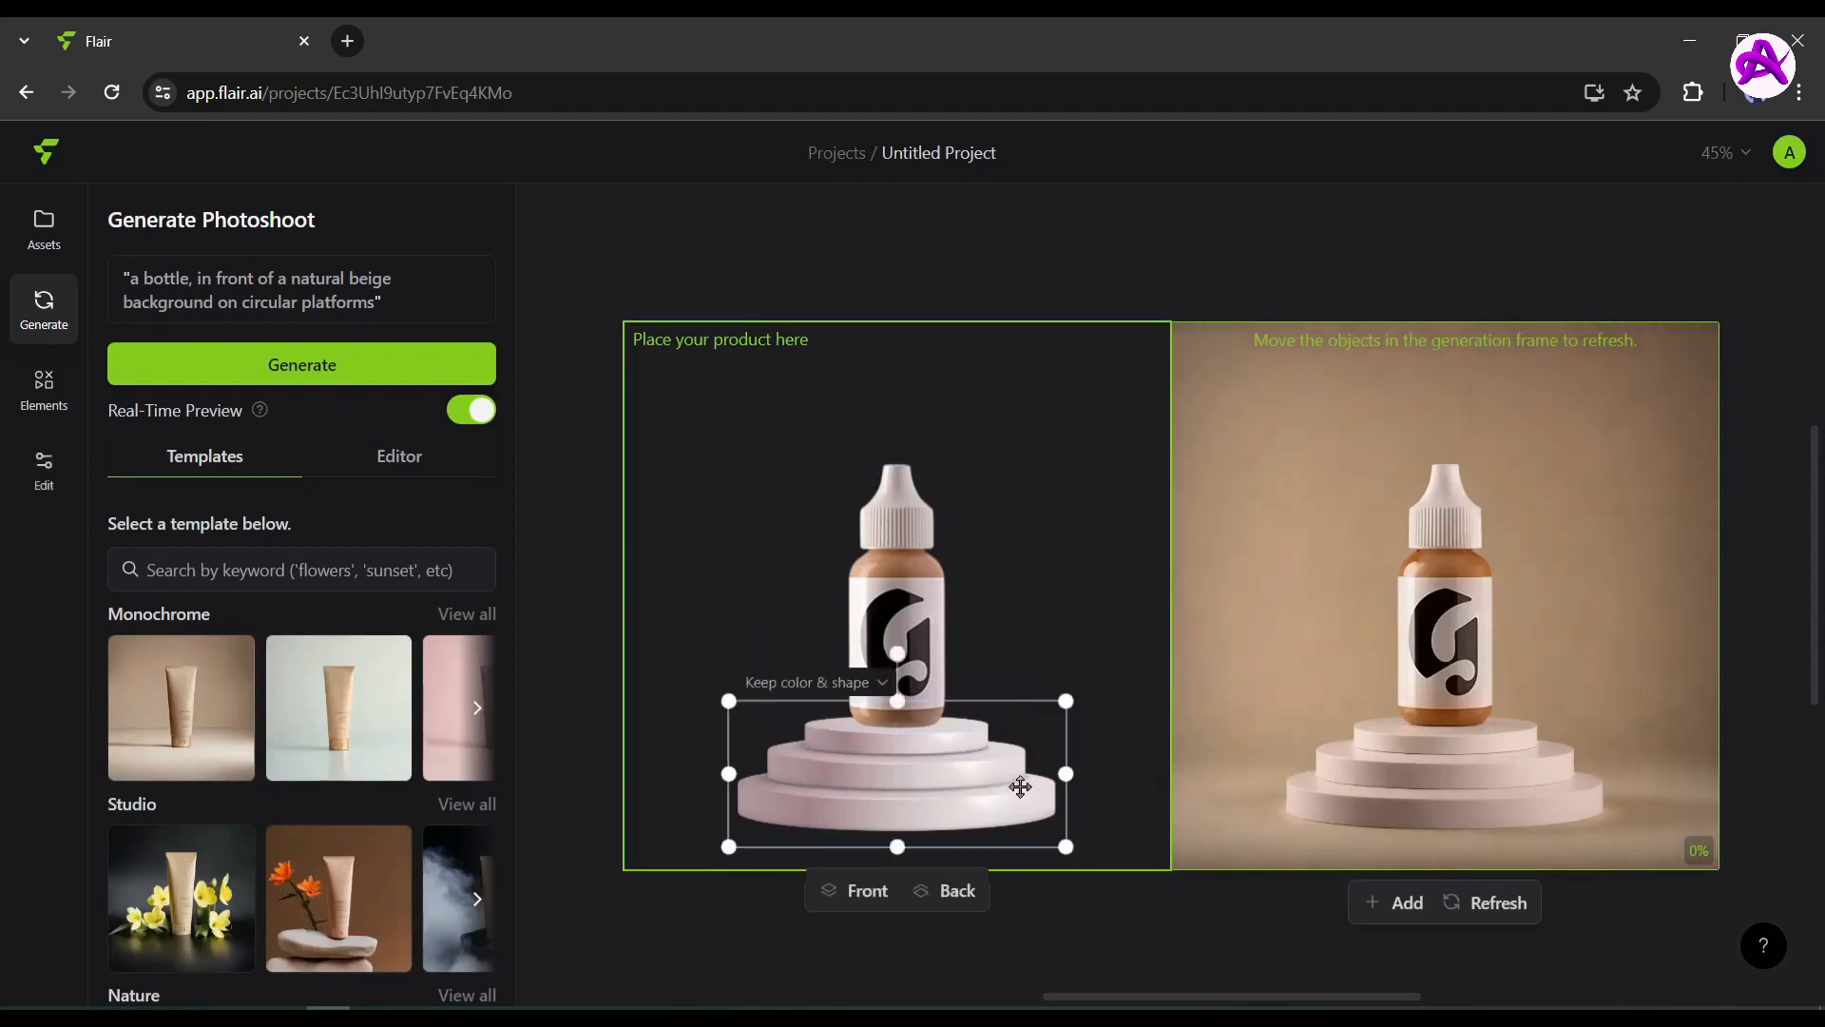
{"action": "left_click_drag", "start_coordinate": [1068, 778], "coordinate": [1167, 773]}
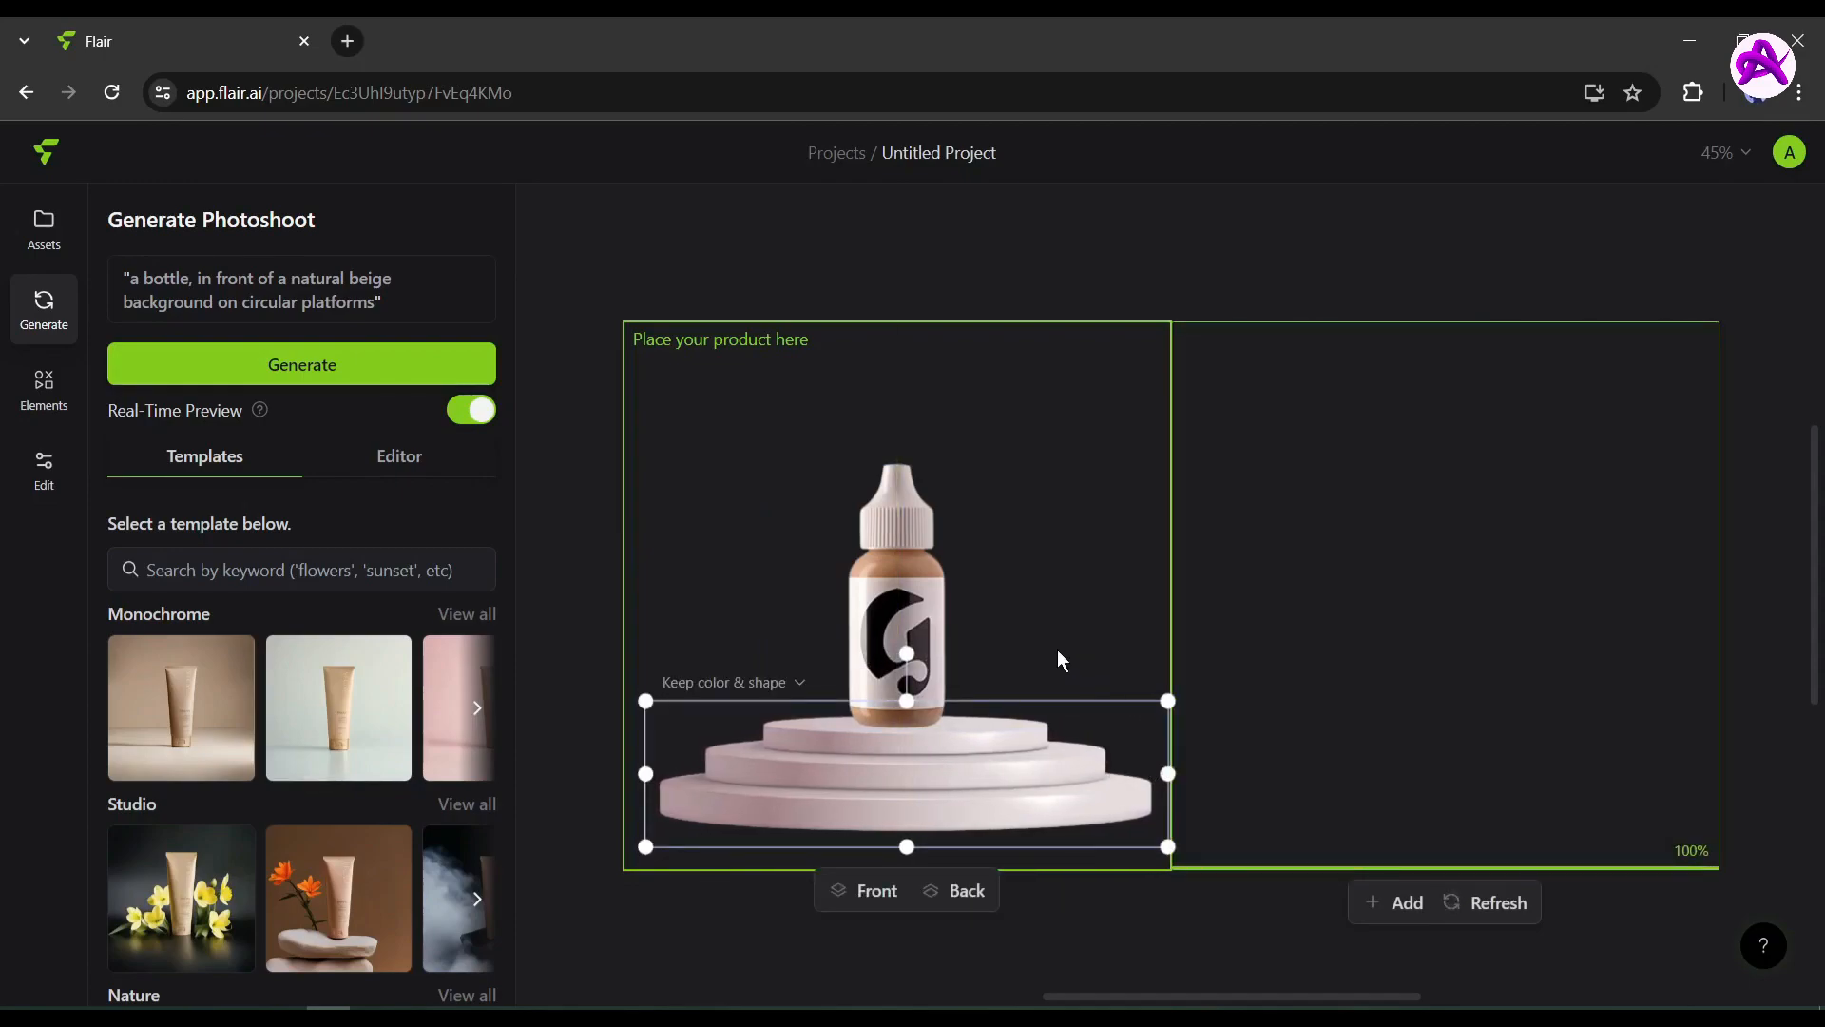
{"action": "left_click_drag", "start_coordinate": [947, 636], "coordinate": [973, 635]}
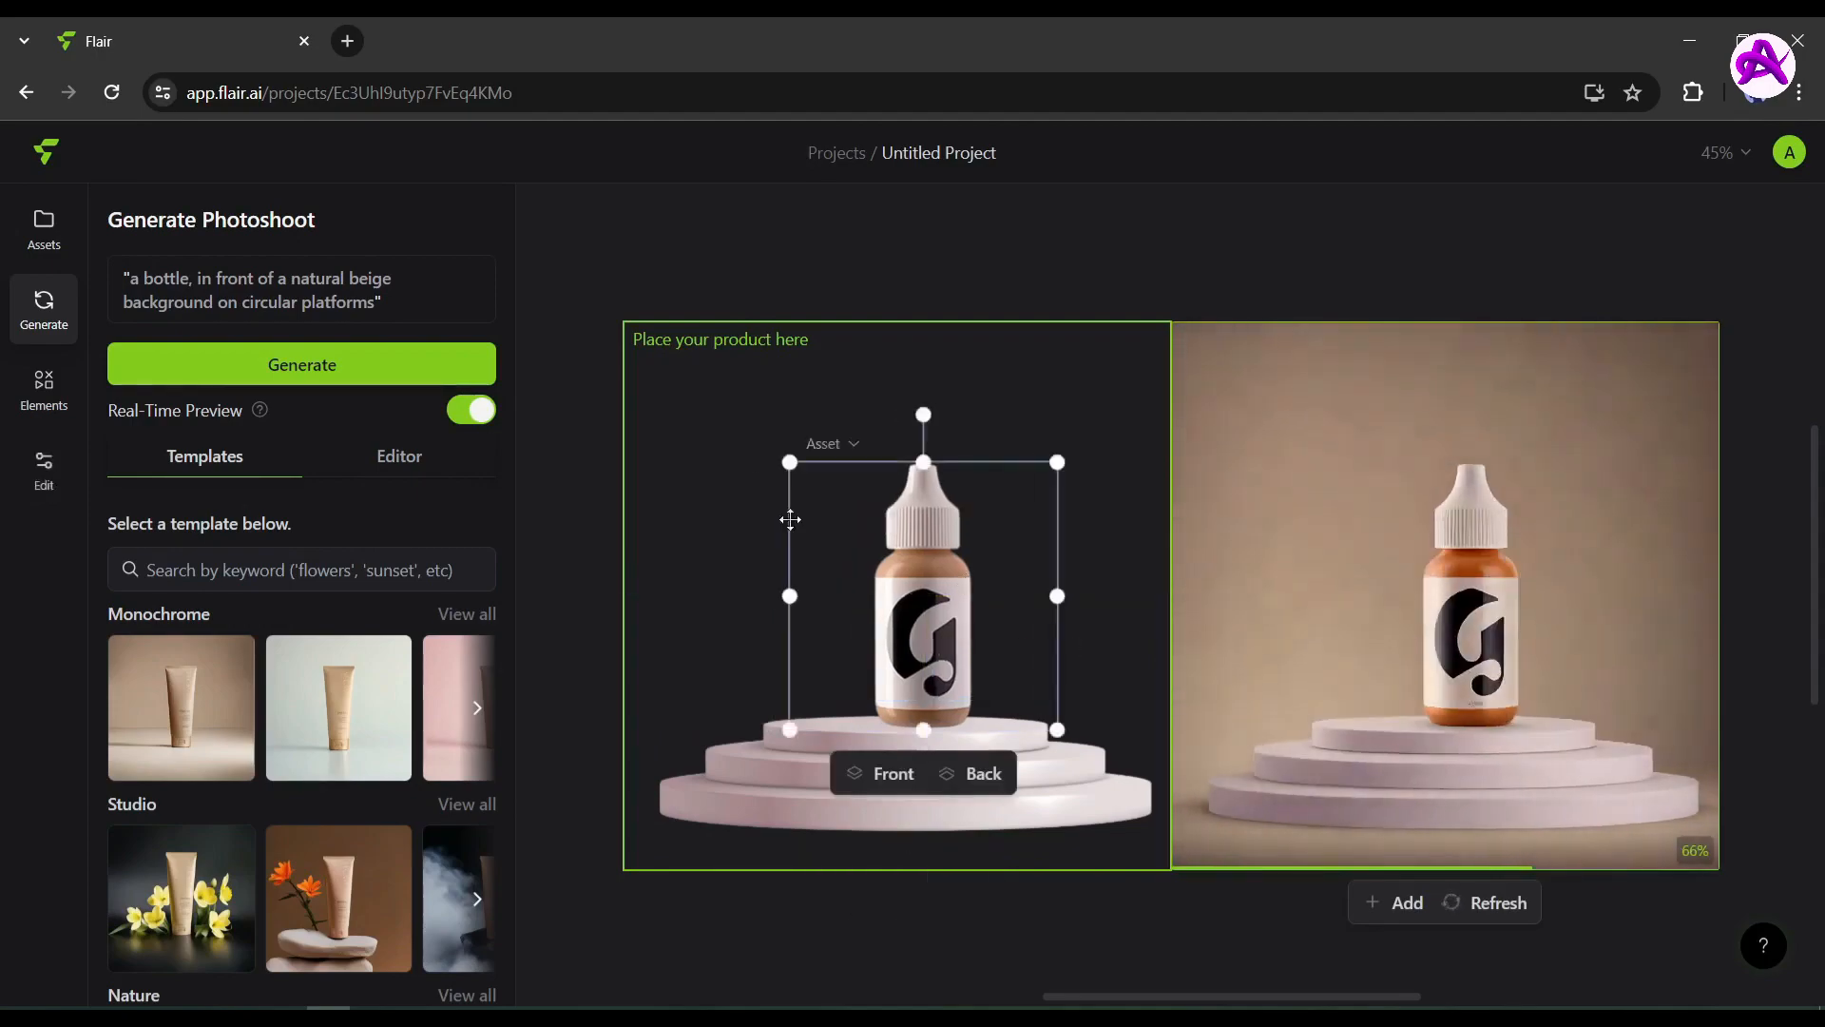
Upload the red and white Nike sneaker photo as a product asset and remove its background.
{"action": "left_click", "coordinate": [48, 249]}
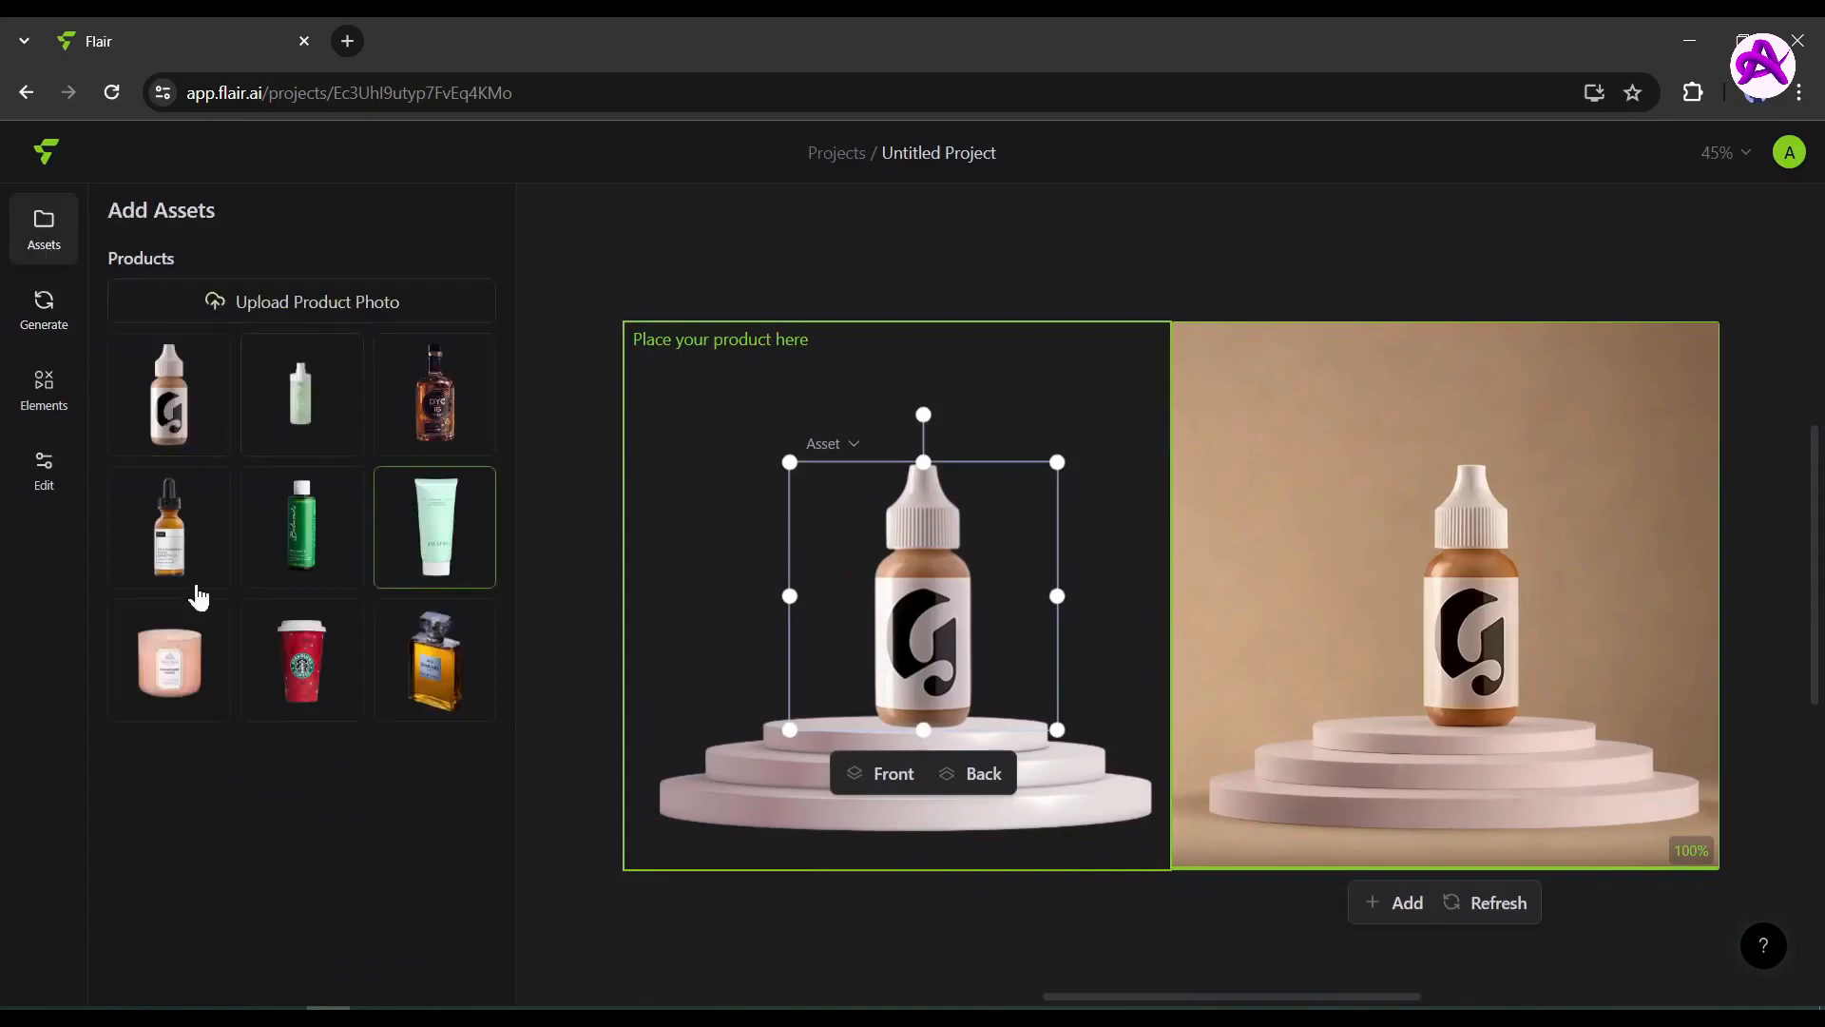
{"action": "left_click", "coordinate": [314, 314]}
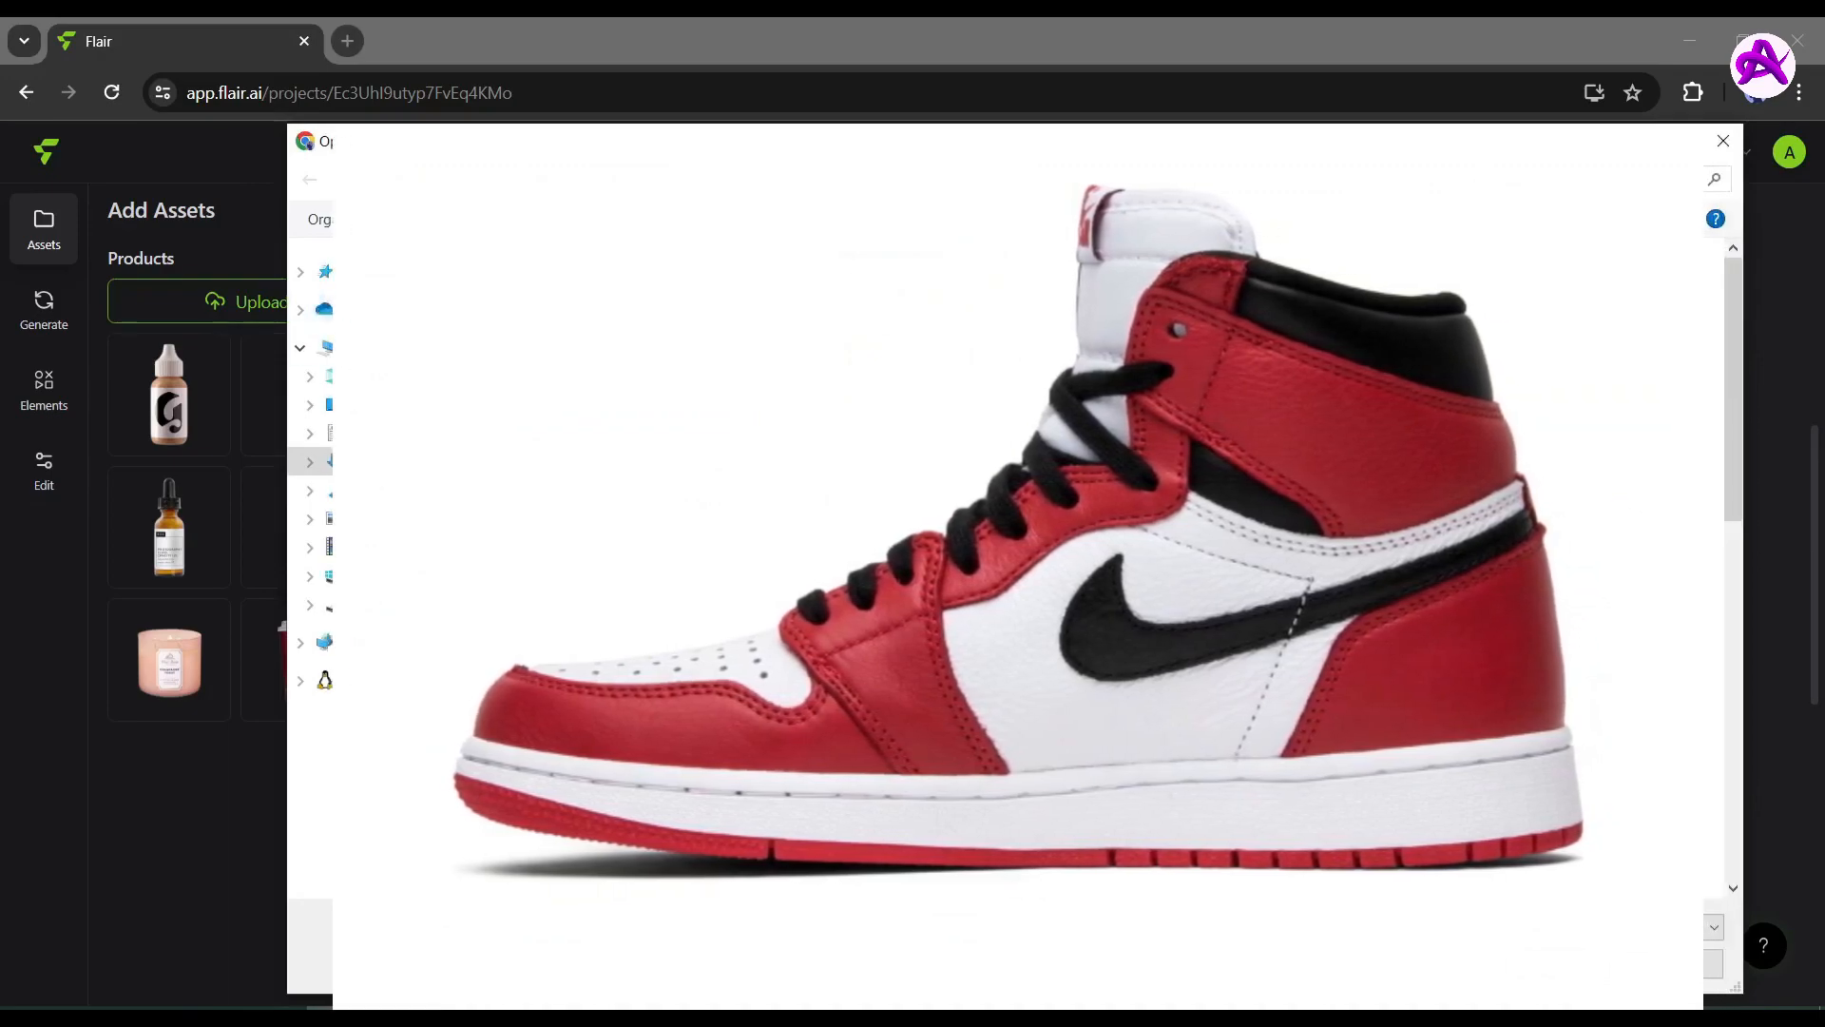
{"action": "scroll", "coordinate": [1027, 571], "scroll_direction": "down", "scroll_amount": 6}
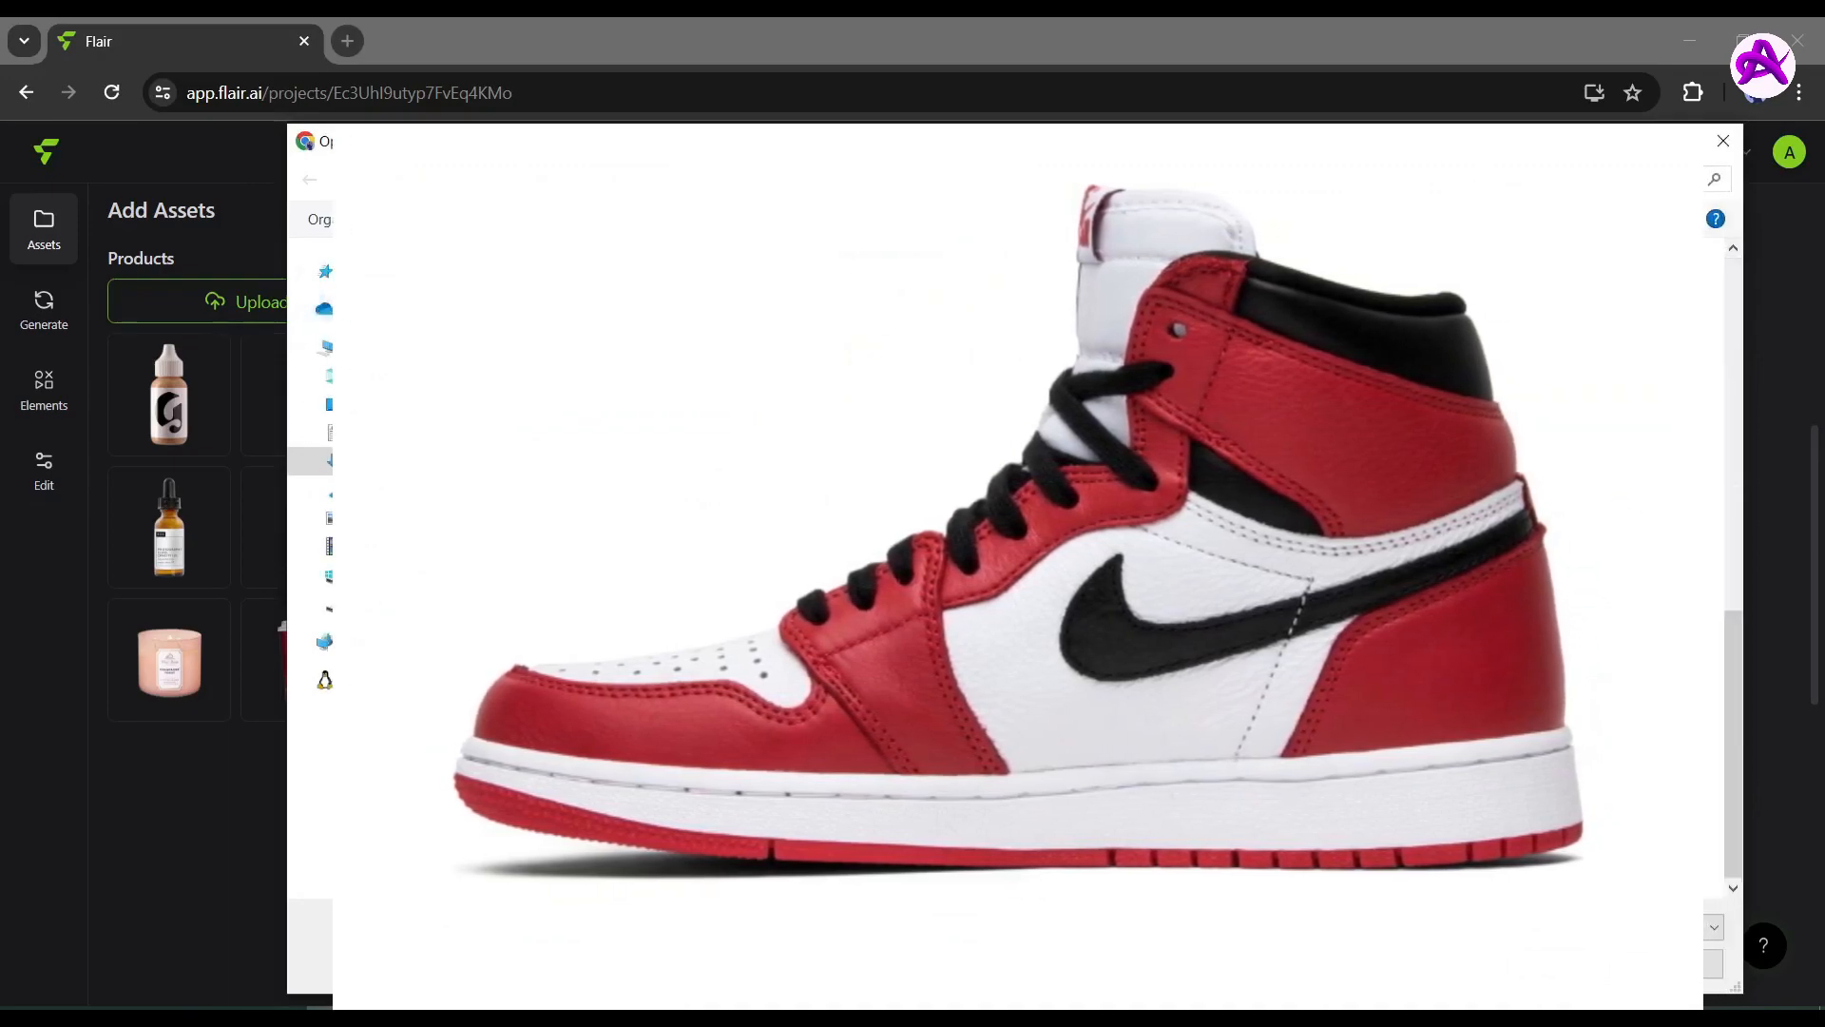
{"action": "scroll", "coordinate": [1026, 570], "scroll_direction": "up", "scroll_amount": 6}
{"action": "scroll", "coordinate": [1027, 570], "scroll_direction": "down", "scroll_amount": 6}
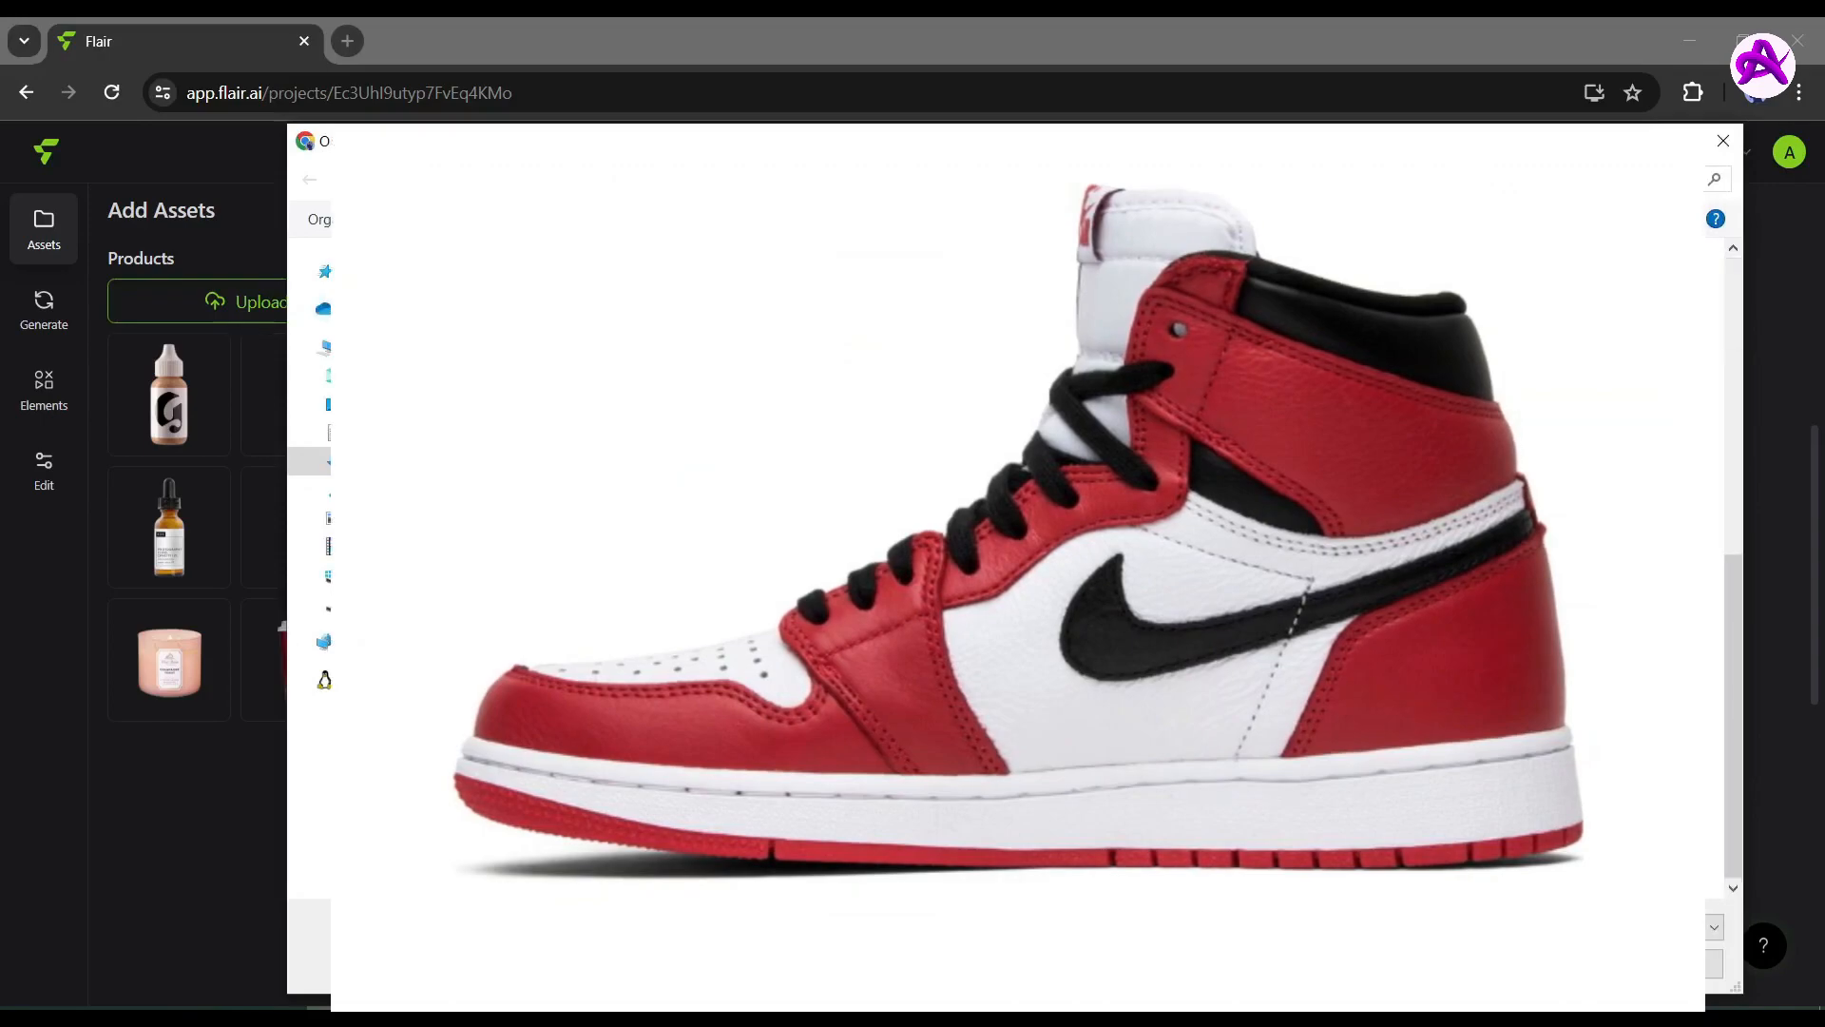
{"action": "scroll", "coordinate": [1027, 571], "scroll_direction": "up", "scroll_amount": 1}
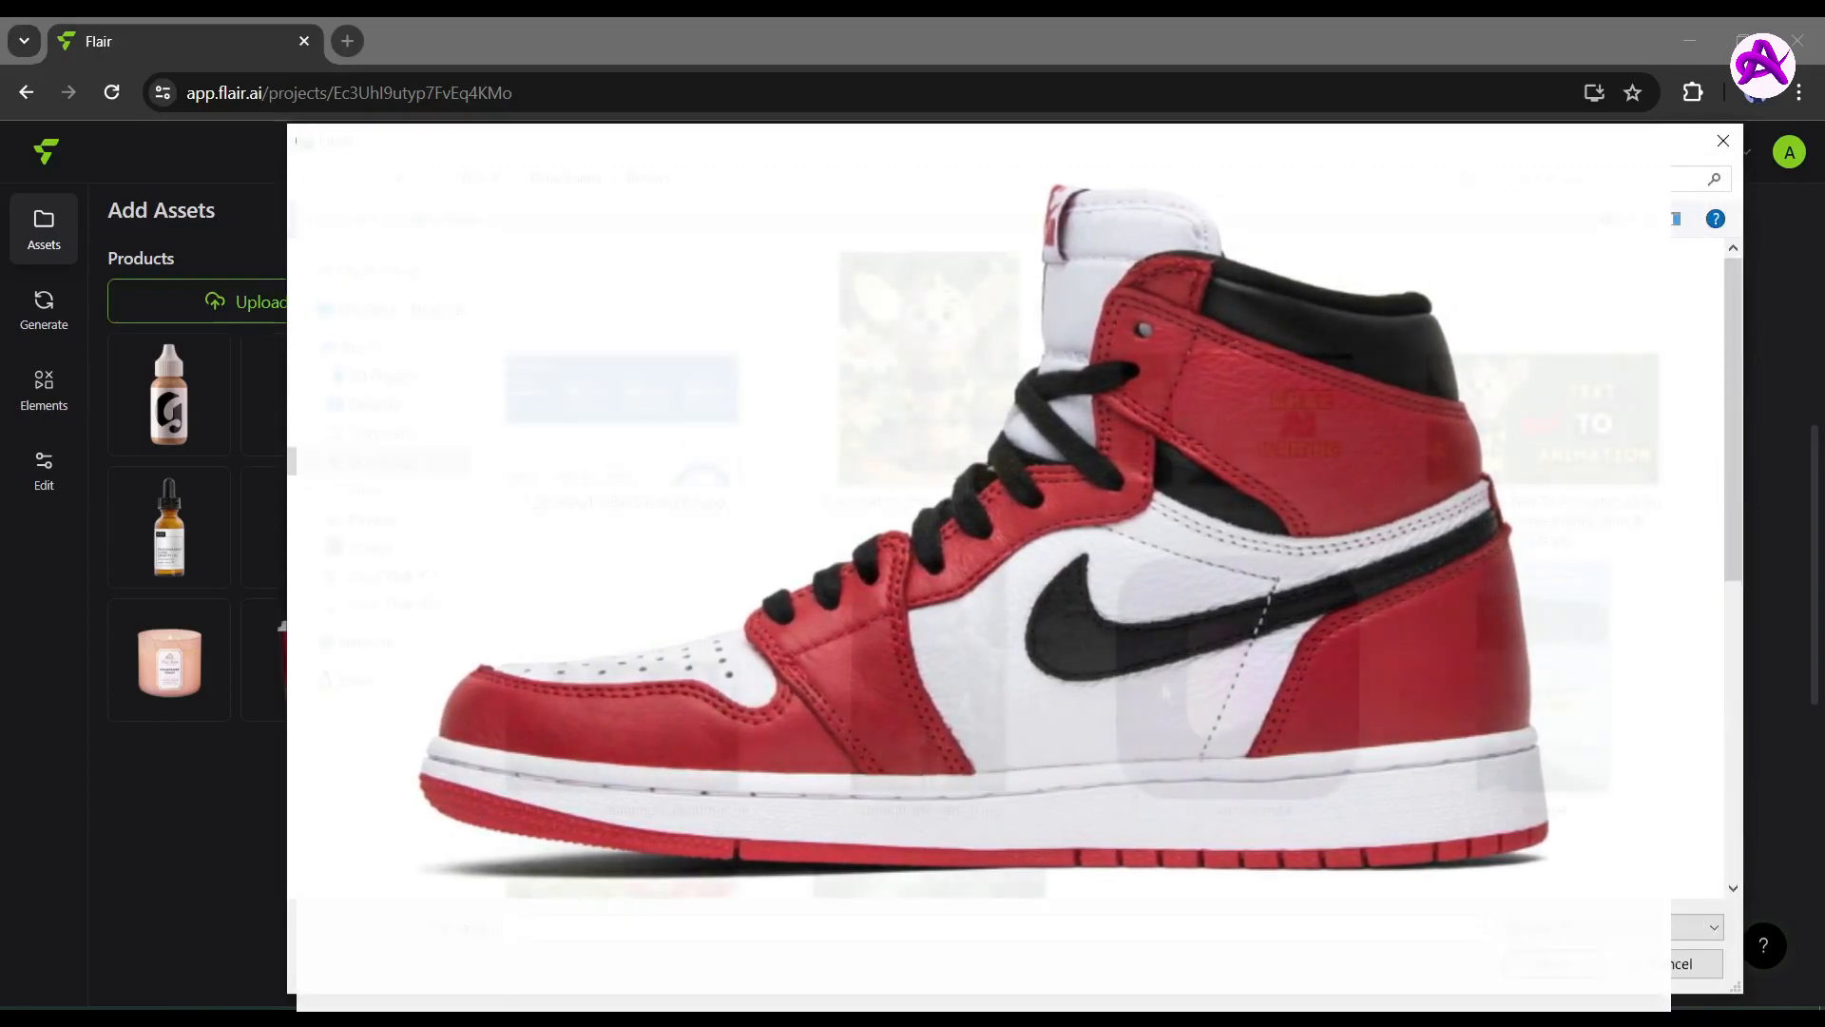
{"action": "double_click", "coordinate": [945, 747]}
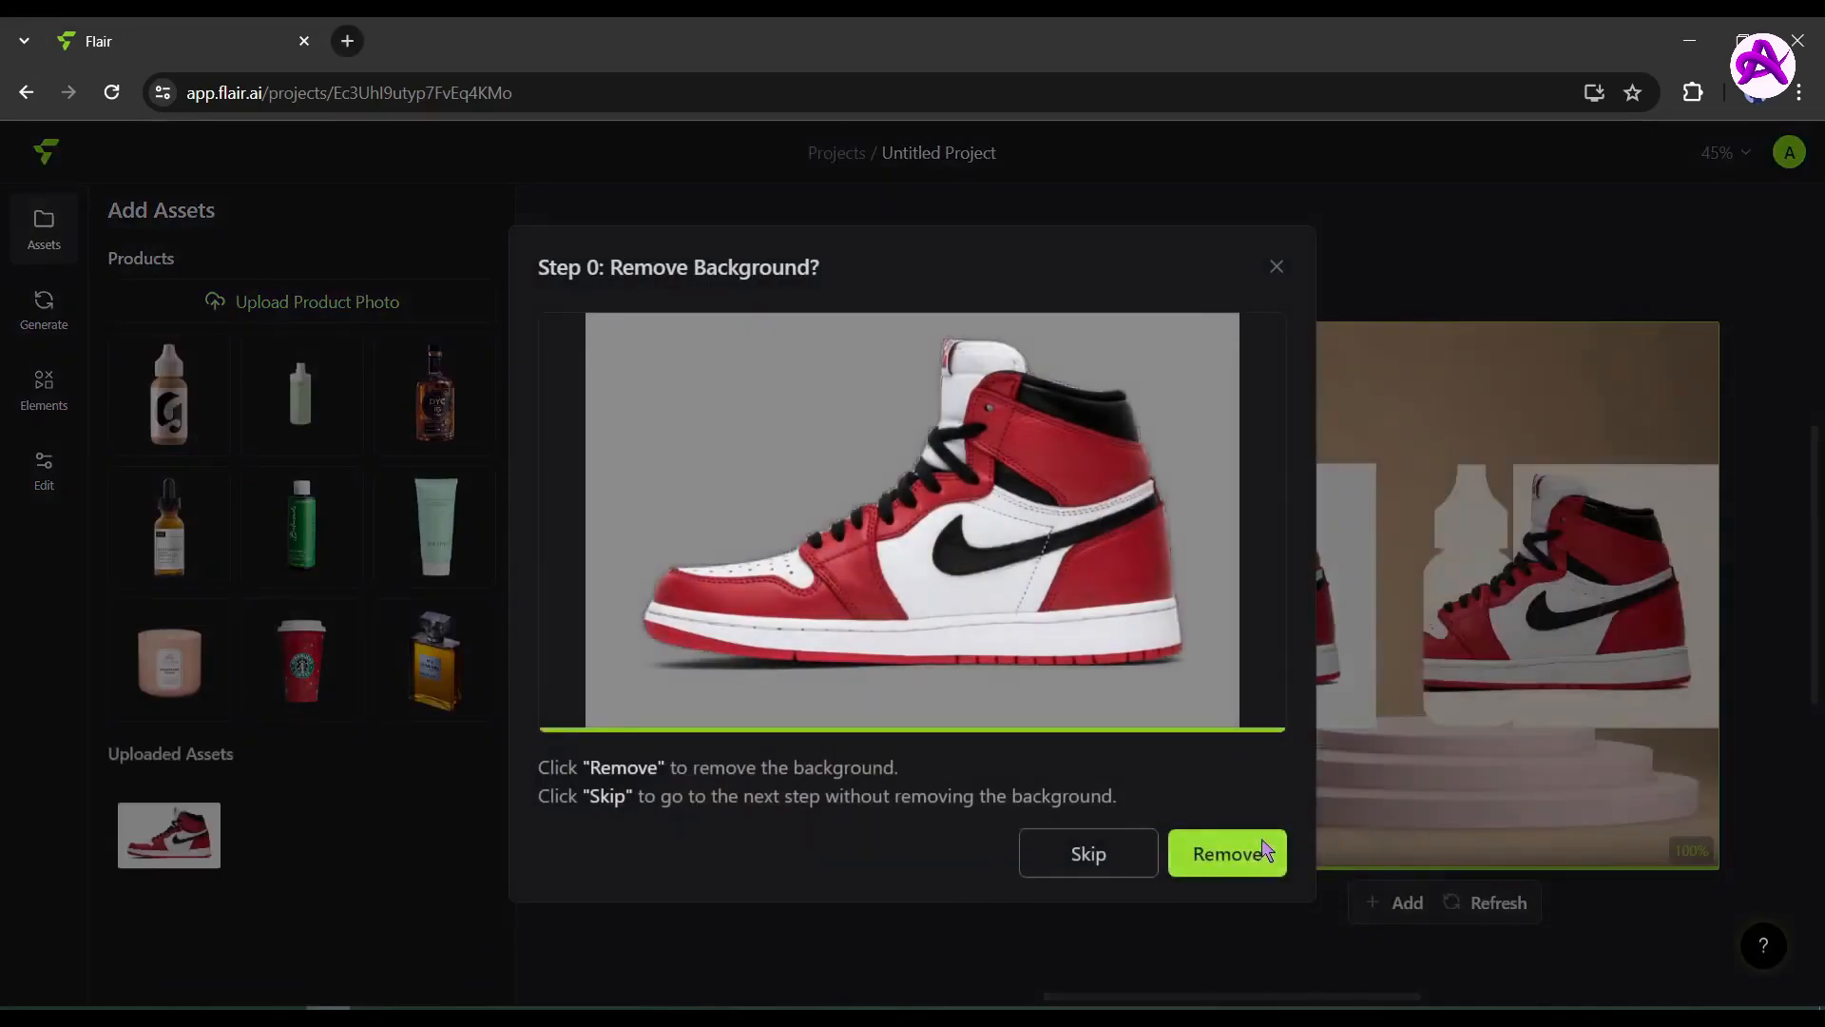
{"action": "left_click", "coordinate": [1227, 860]}
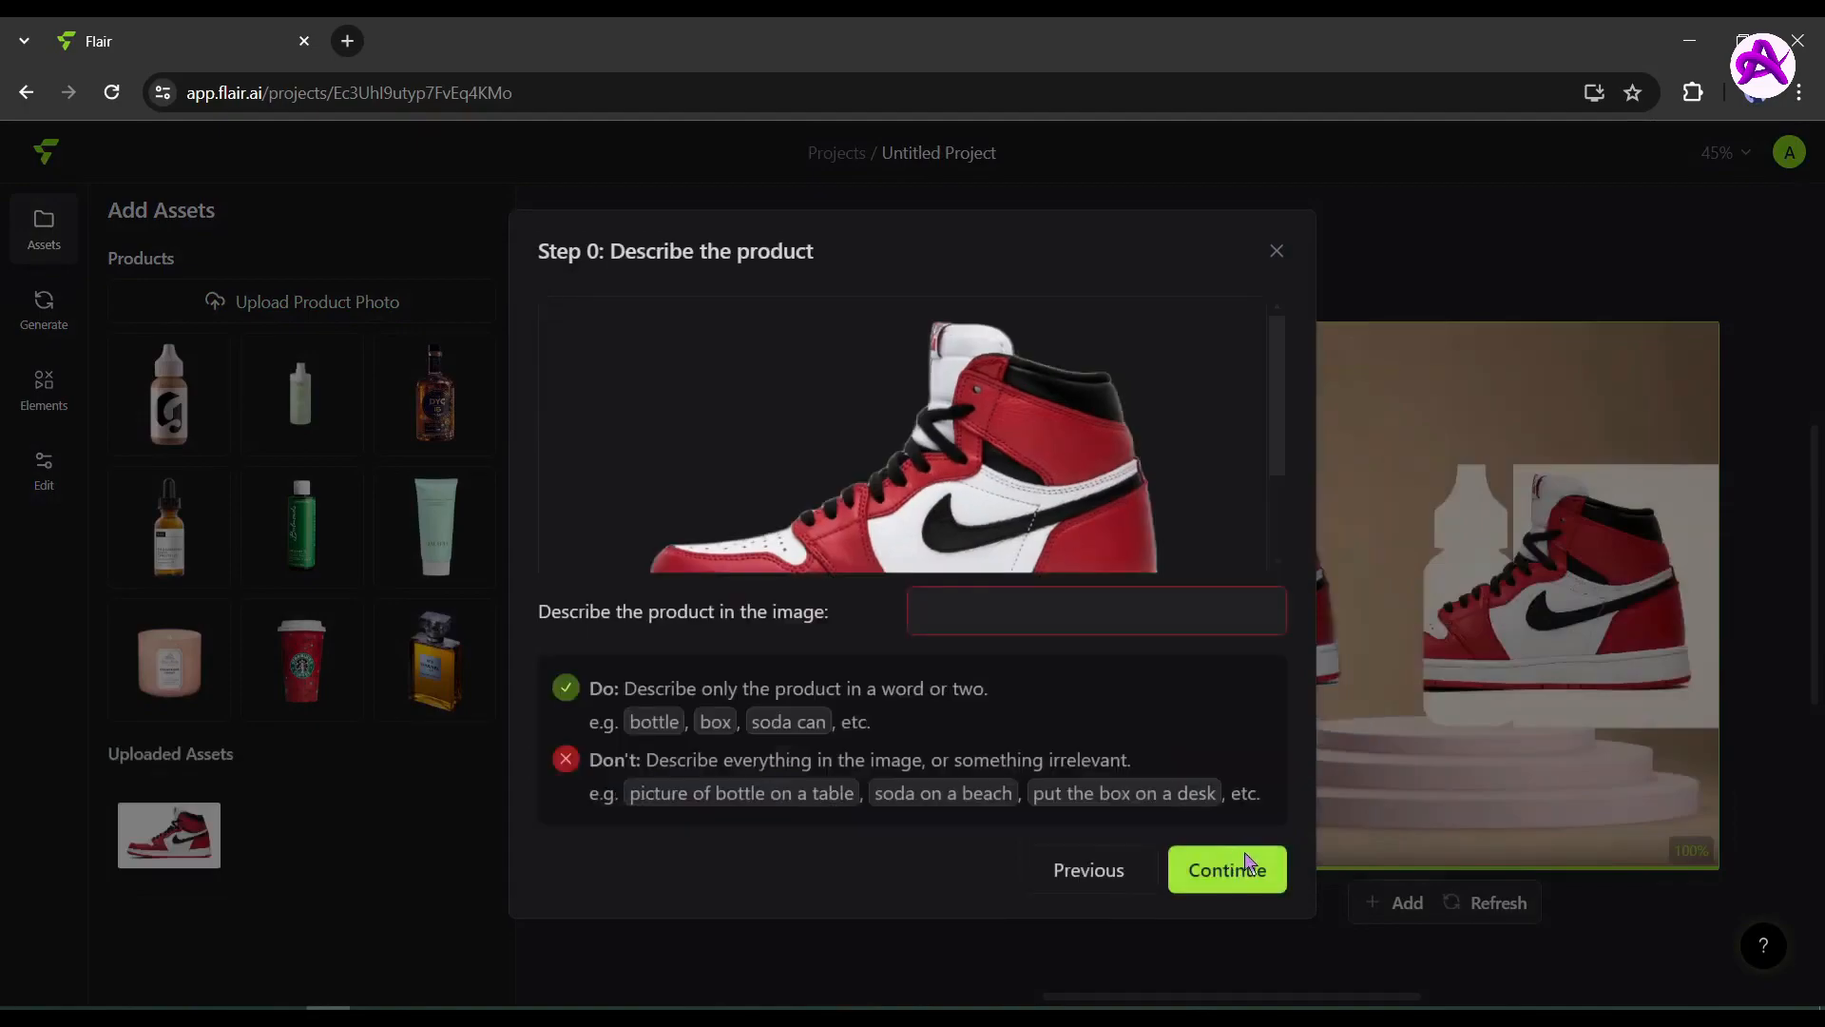
Shorten the uploaded product's description to "a red and white nike shoes" and accept it.
{"action": "left_click", "coordinate": [1002, 609]}
{"action": "scroll", "coordinate": [953, 478], "scroll_direction": "down", "scroll_amount": 3}
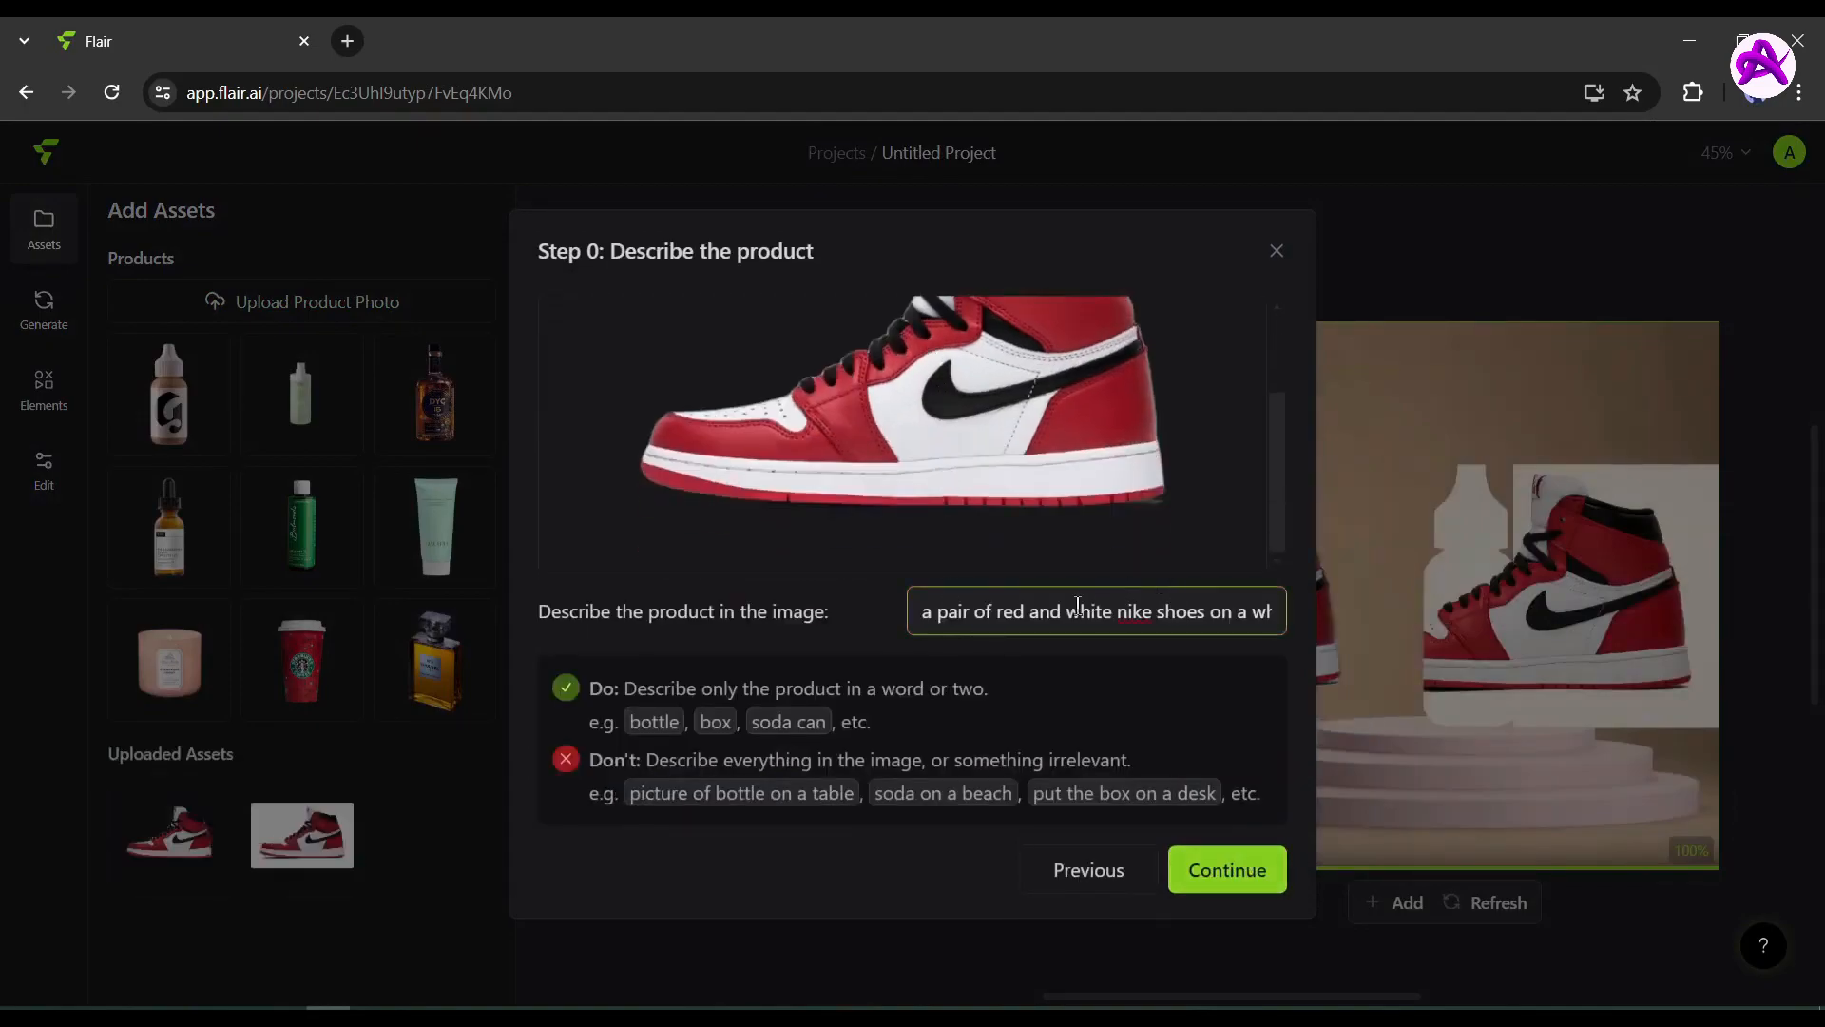
{"action": "left_click_drag", "start_coordinate": [1069, 611], "coordinate": [1278, 612]}
{"action": "left_click", "coordinate": [1177, 610]}
{"action": "left_click_drag", "start_coordinate": [1084, 612], "coordinate": [827, 619]}
{"action": "left_click", "coordinate": [1038, 611]}
{"action": "left_click_drag", "start_coordinate": [994, 614], "coordinate": [936, 613]}
{"action": "key", "text": "BackSpace"}
{"action": "left_click_drag", "start_coordinate": [1154, 612], "coordinate": [1298, 624]}
{"action": "key", "text": "BackSpace"}
{"action": "left_click", "coordinate": [1216, 703]}
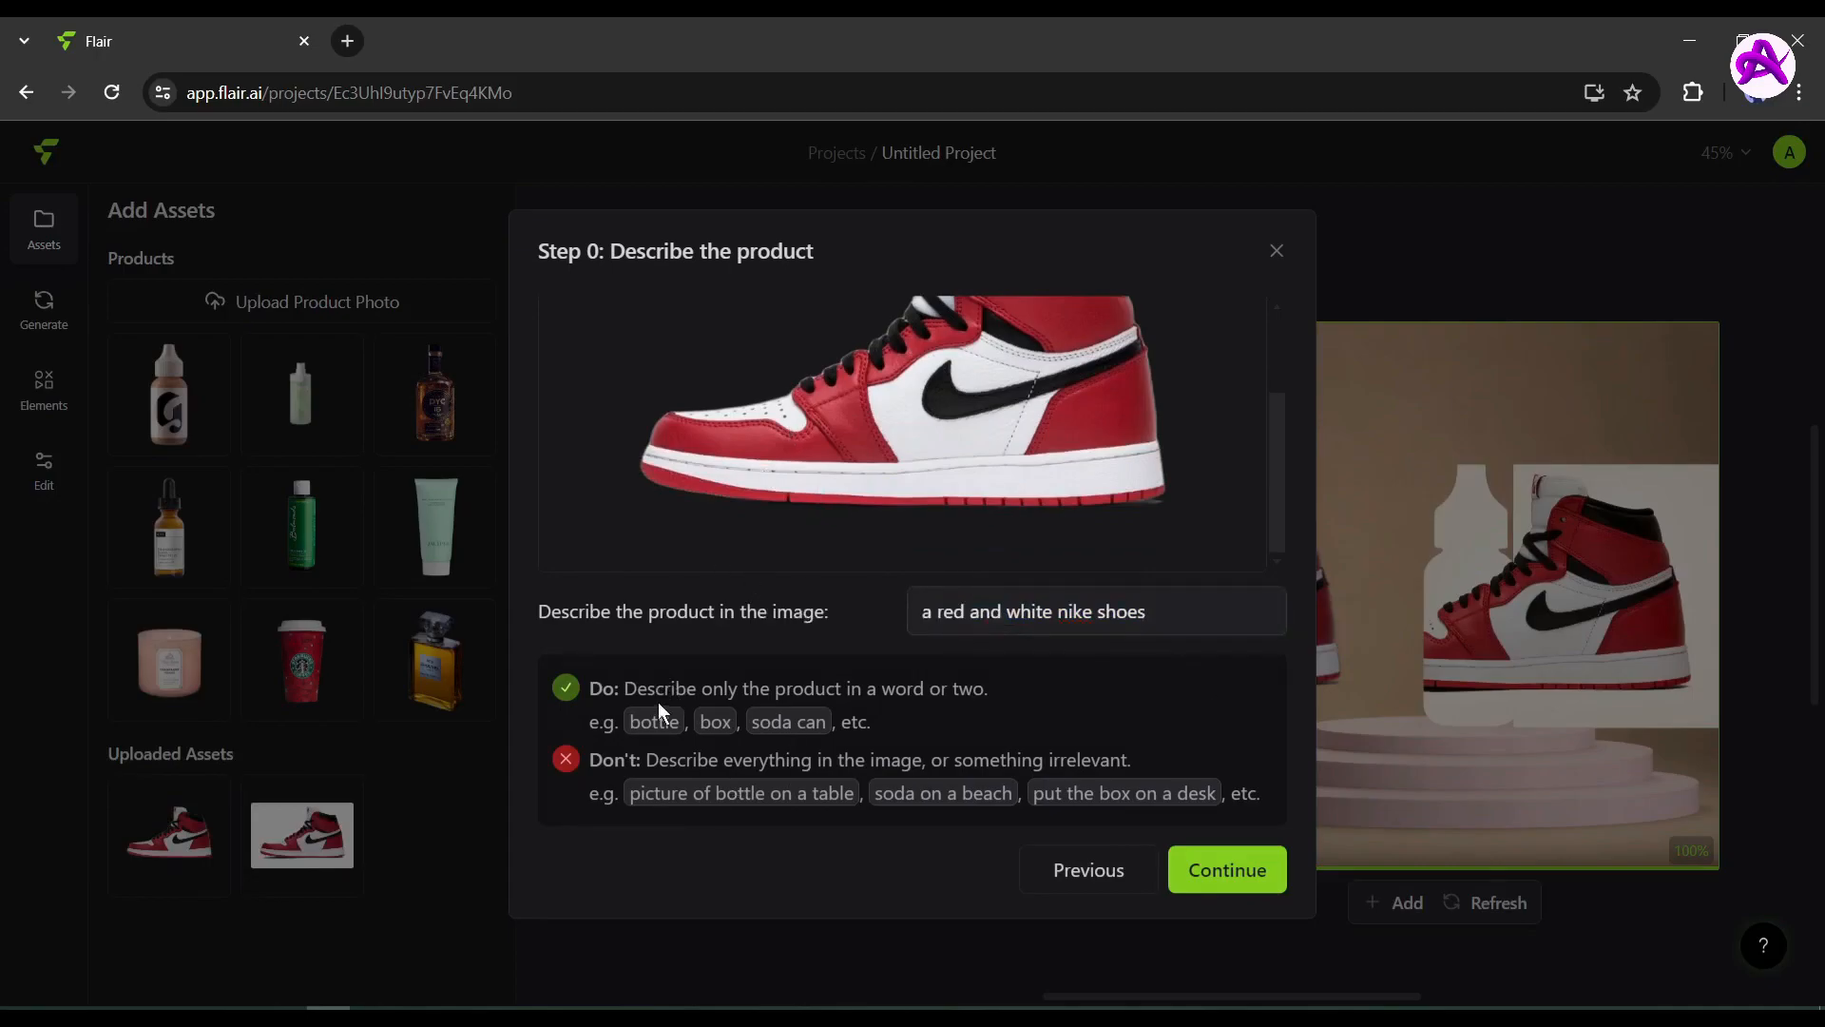
{"action": "left_click", "coordinate": [1225, 869]}
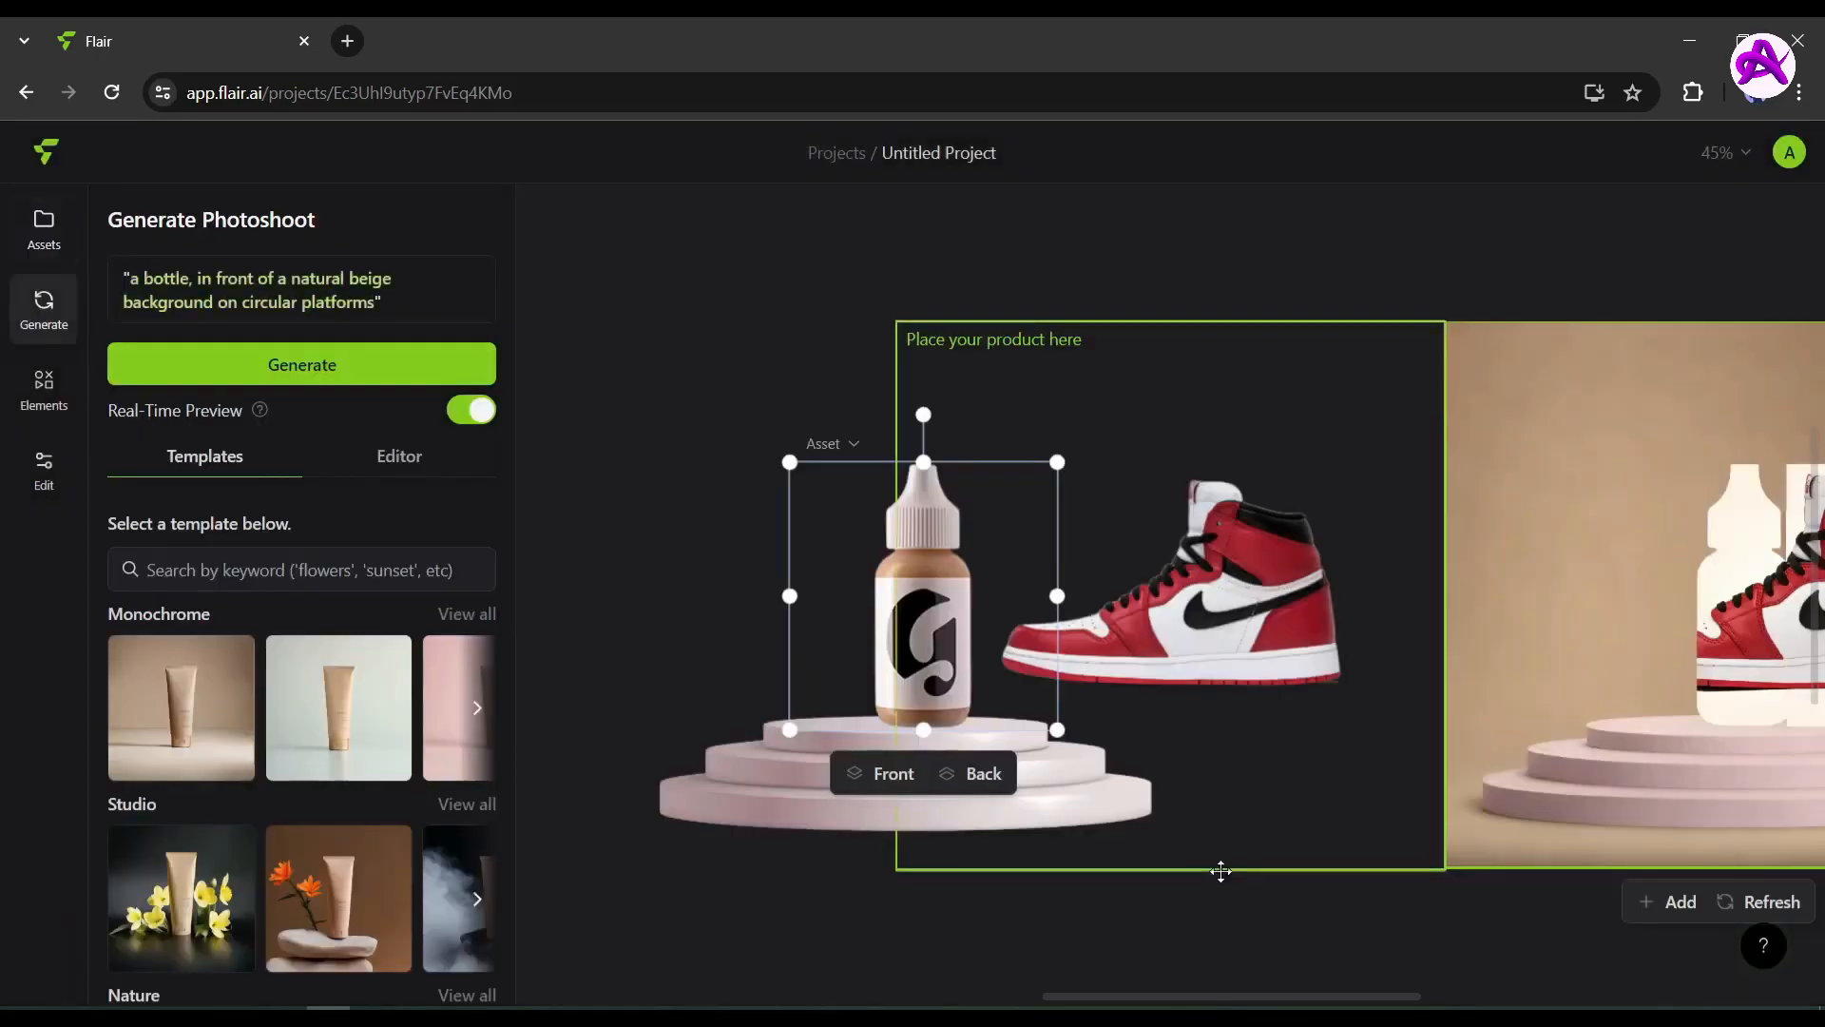
Delete the sample bottle and circular platform, and move the sneaker lower in the product frame.
{"action": "left_click", "coordinate": [899, 596]}
{"action": "left_click", "coordinate": [934, 660]}
{"action": "key", "text": "Delete"}
{"action": "left_click", "coordinate": [961, 844]}
{"action": "key", "text": "Delete"}
{"action": "left_click_drag", "start_coordinate": [1287, 626], "coordinate": [1273, 733]}
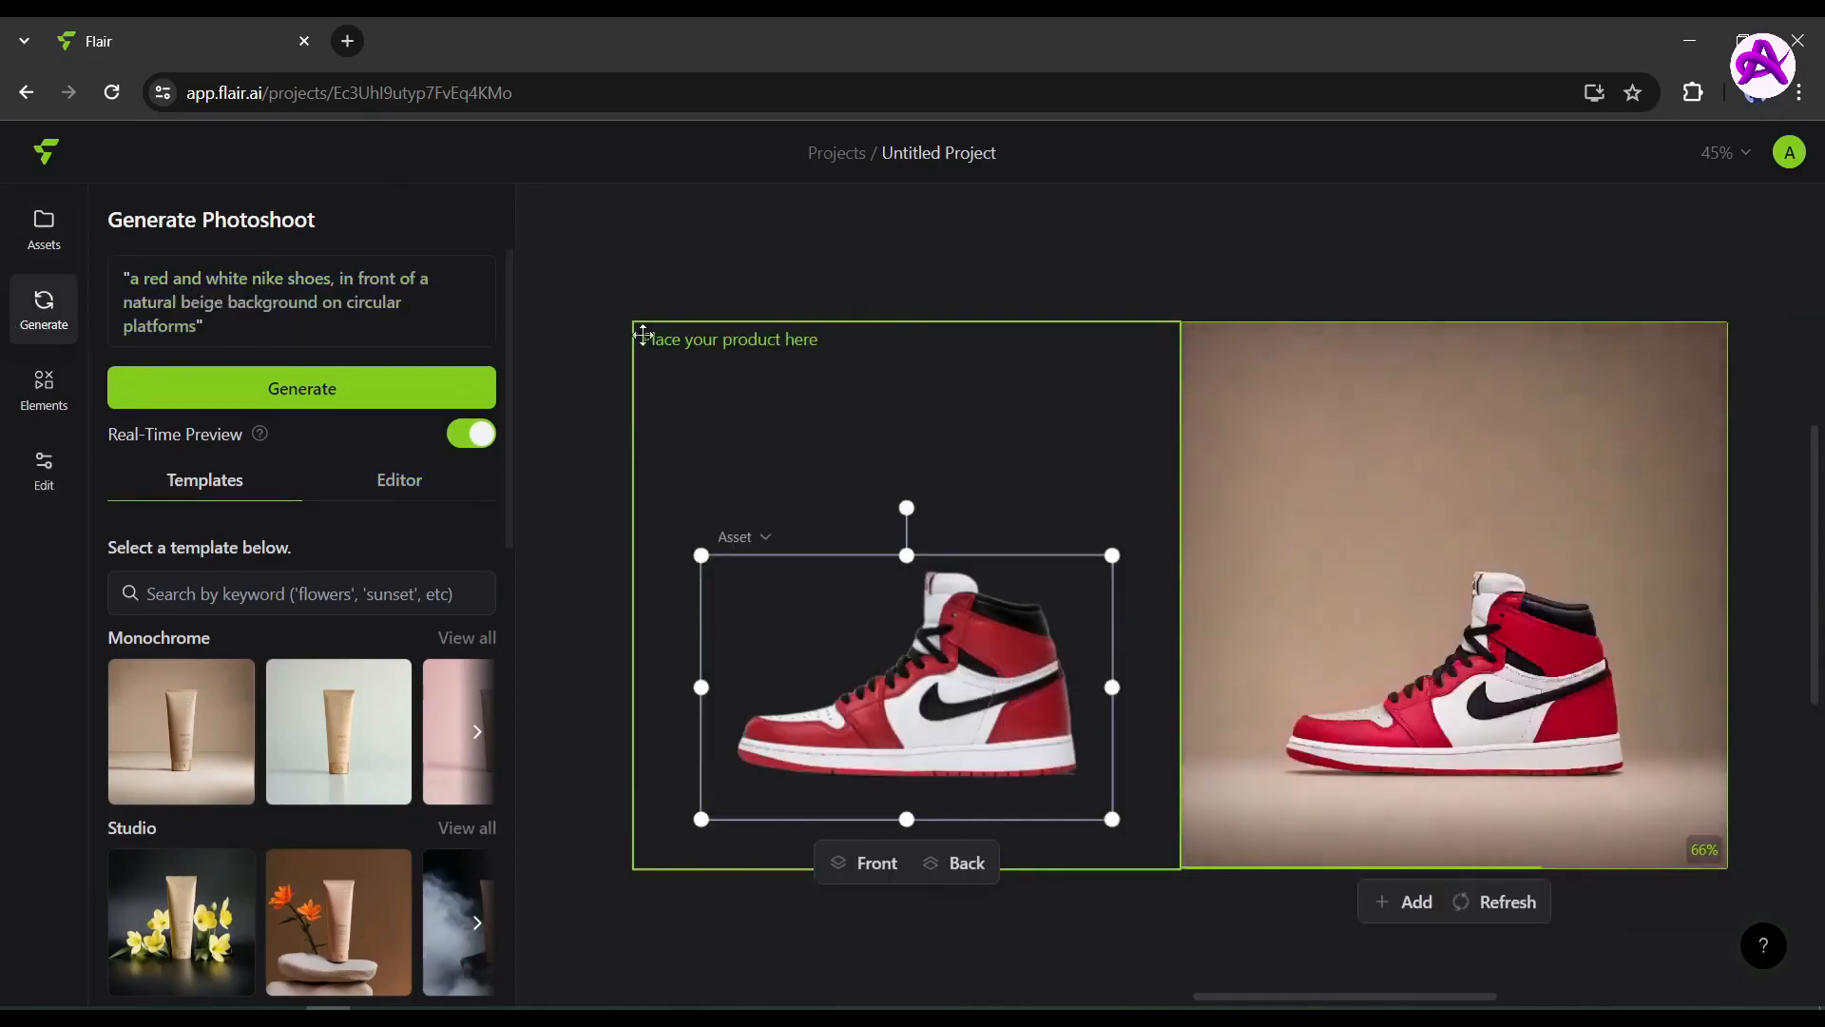
Open the prompt editor and review which fields the product, background and placement parts of the prompt belong to.
{"action": "left_click", "coordinate": [233, 325]}
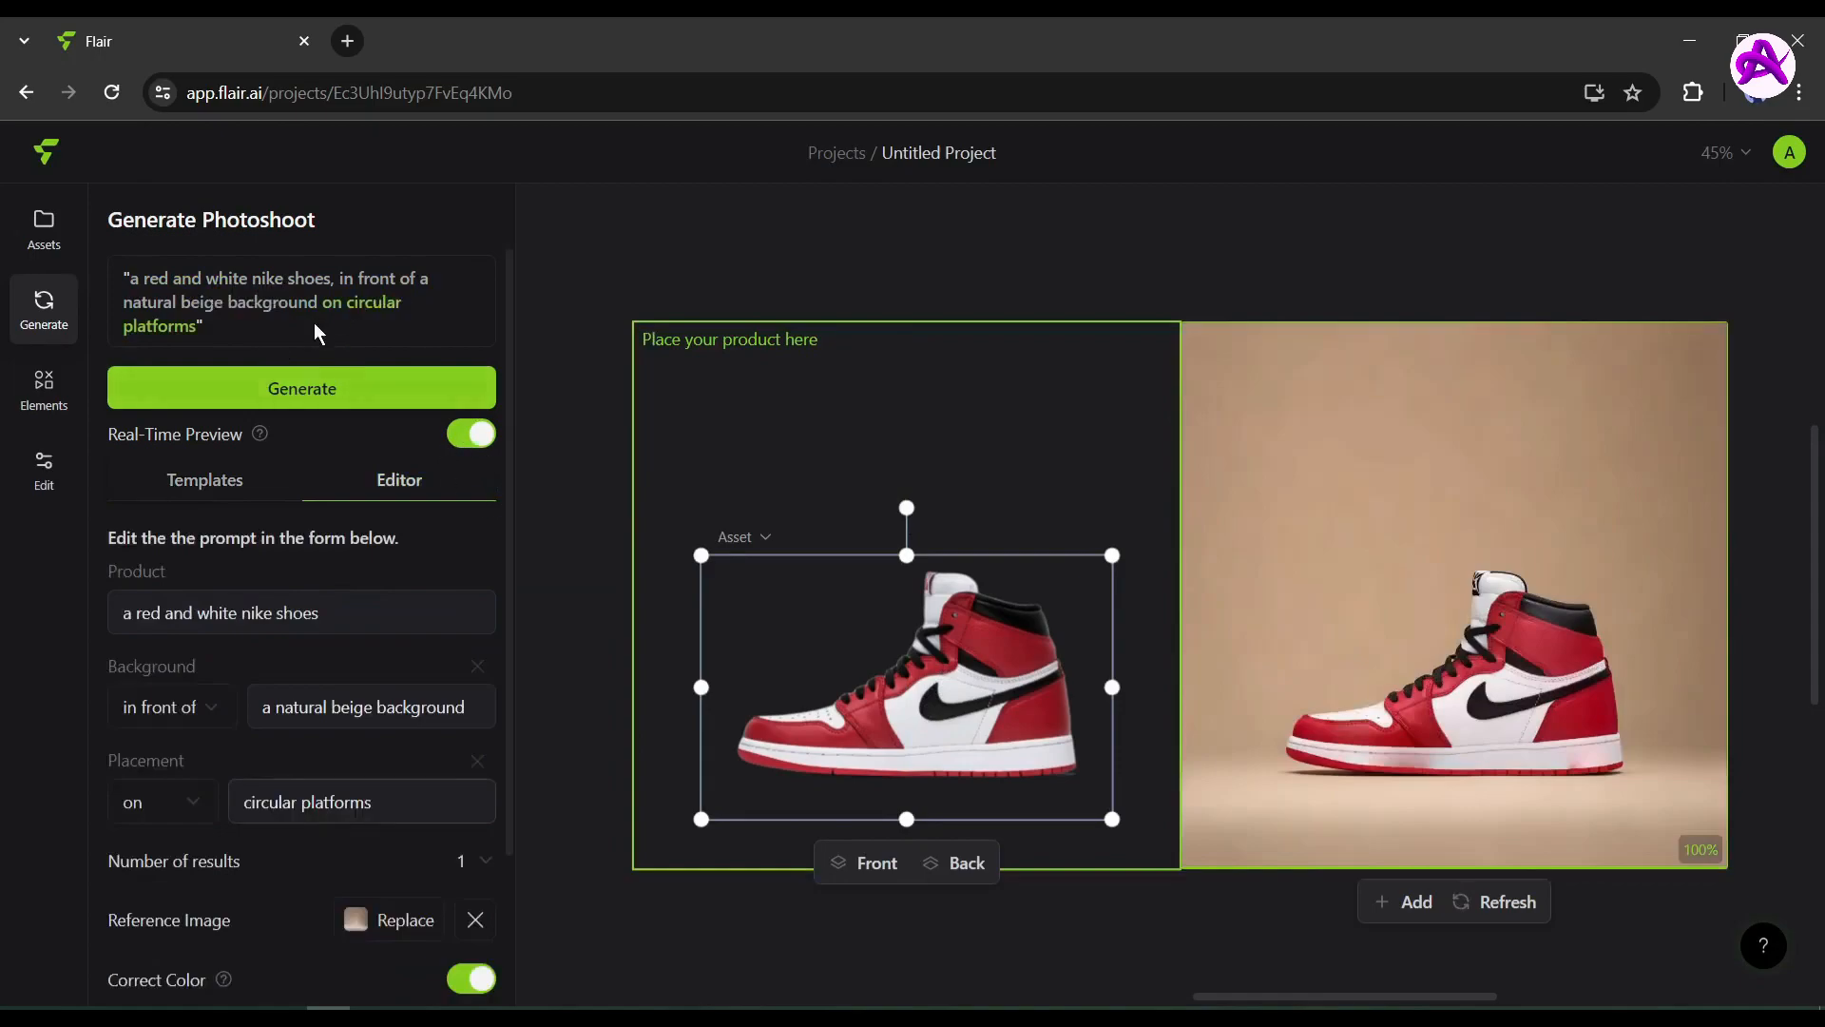
{"action": "scroll", "coordinate": [324, 511], "scroll_direction": "down", "scroll_amount": 1}
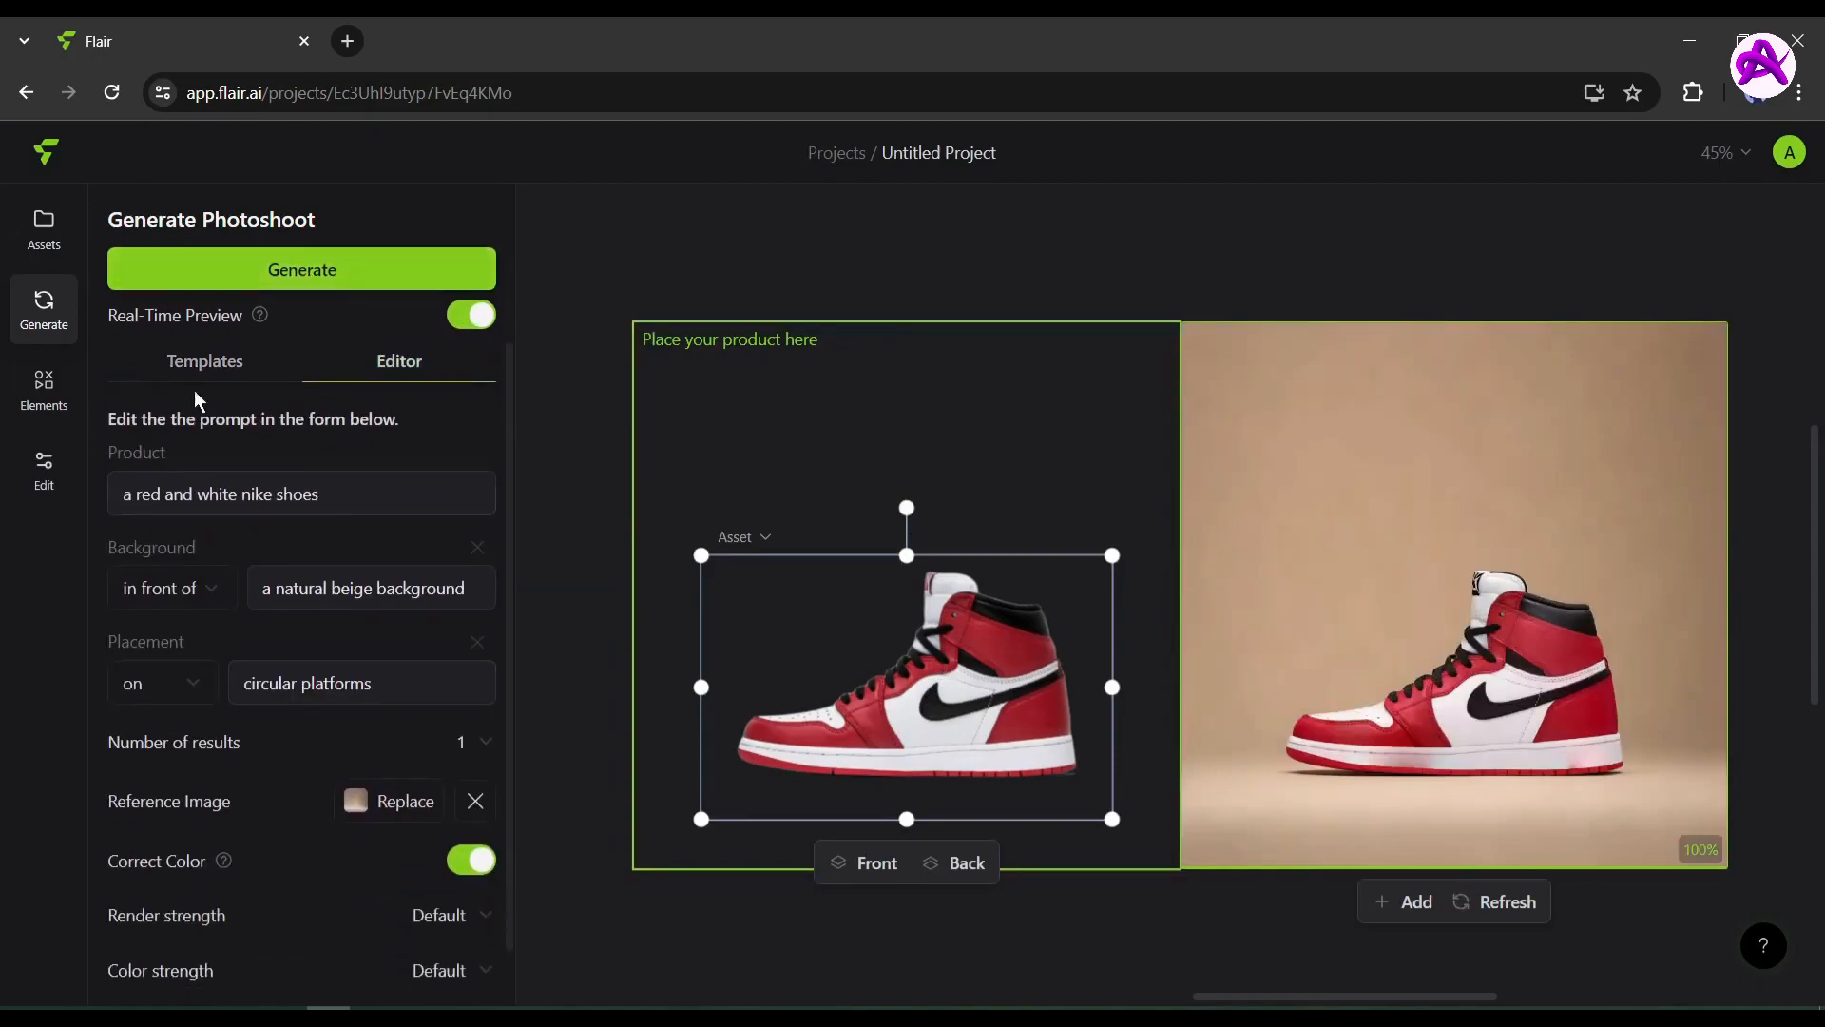
{"action": "scroll", "coordinate": [323, 470], "scroll_direction": "up", "scroll_amount": 1}
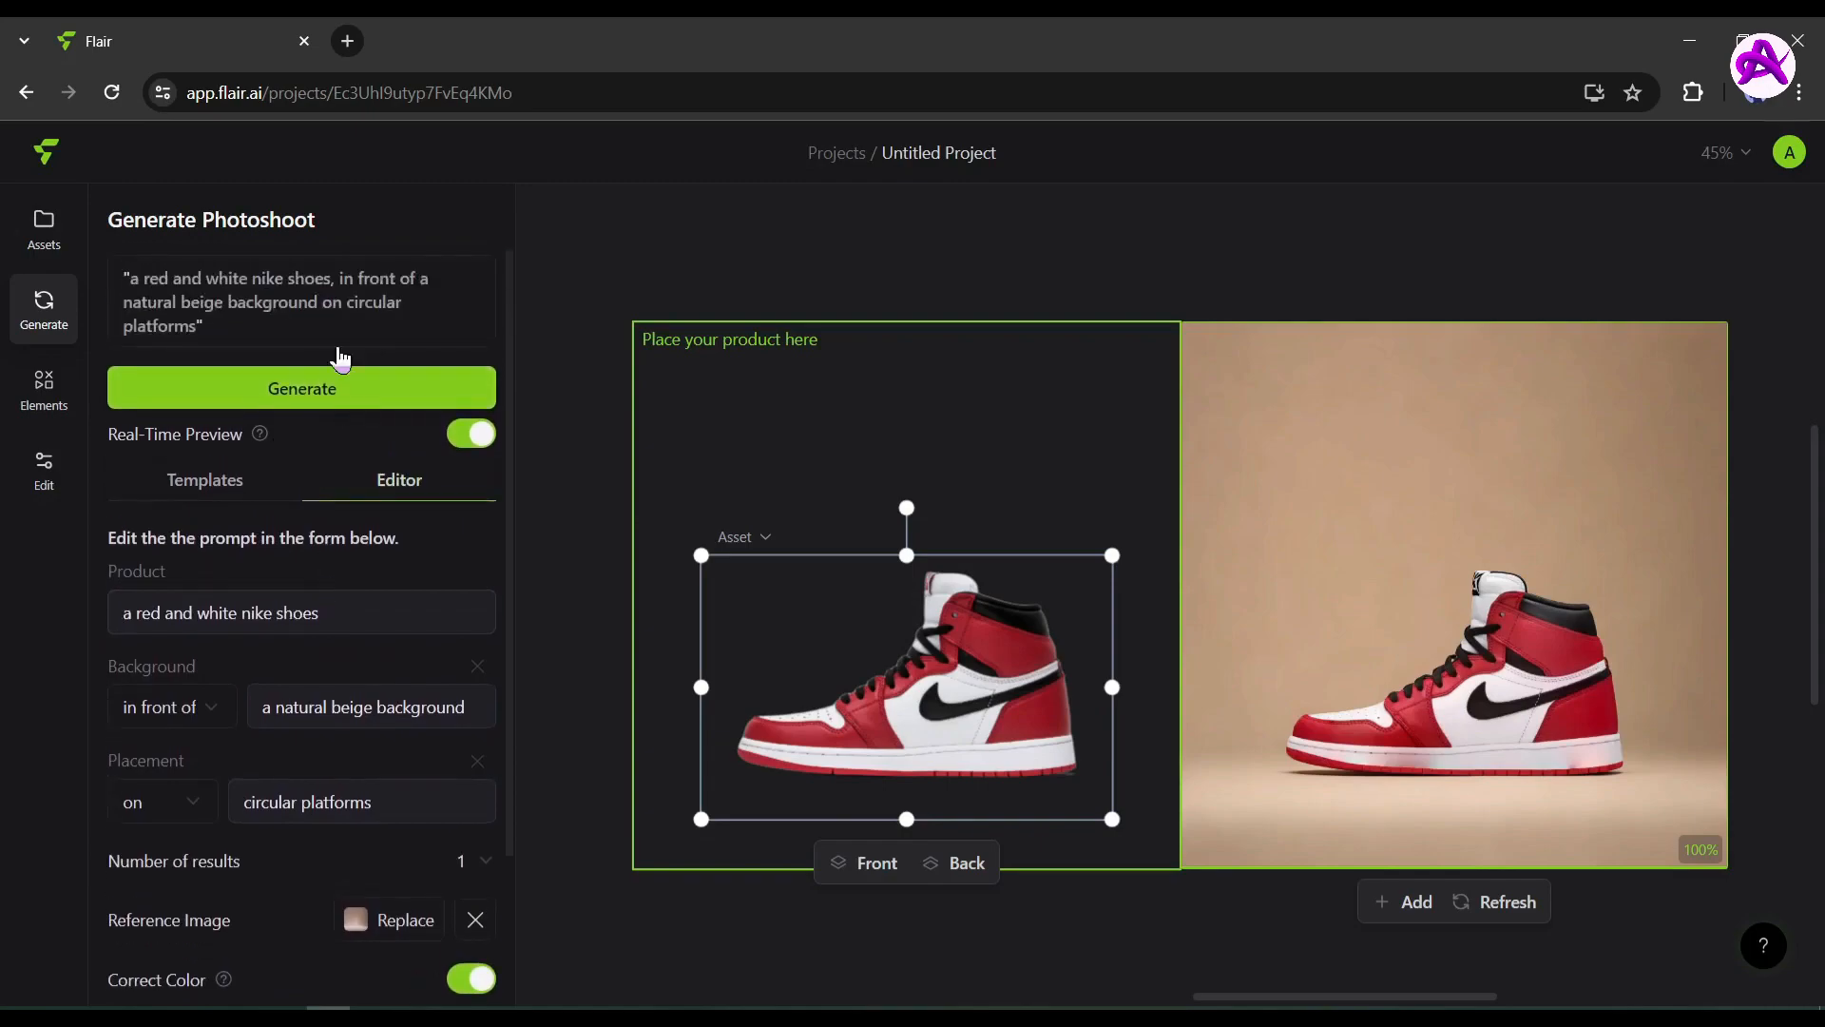
{"action": "left_click", "coordinate": [295, 288]}
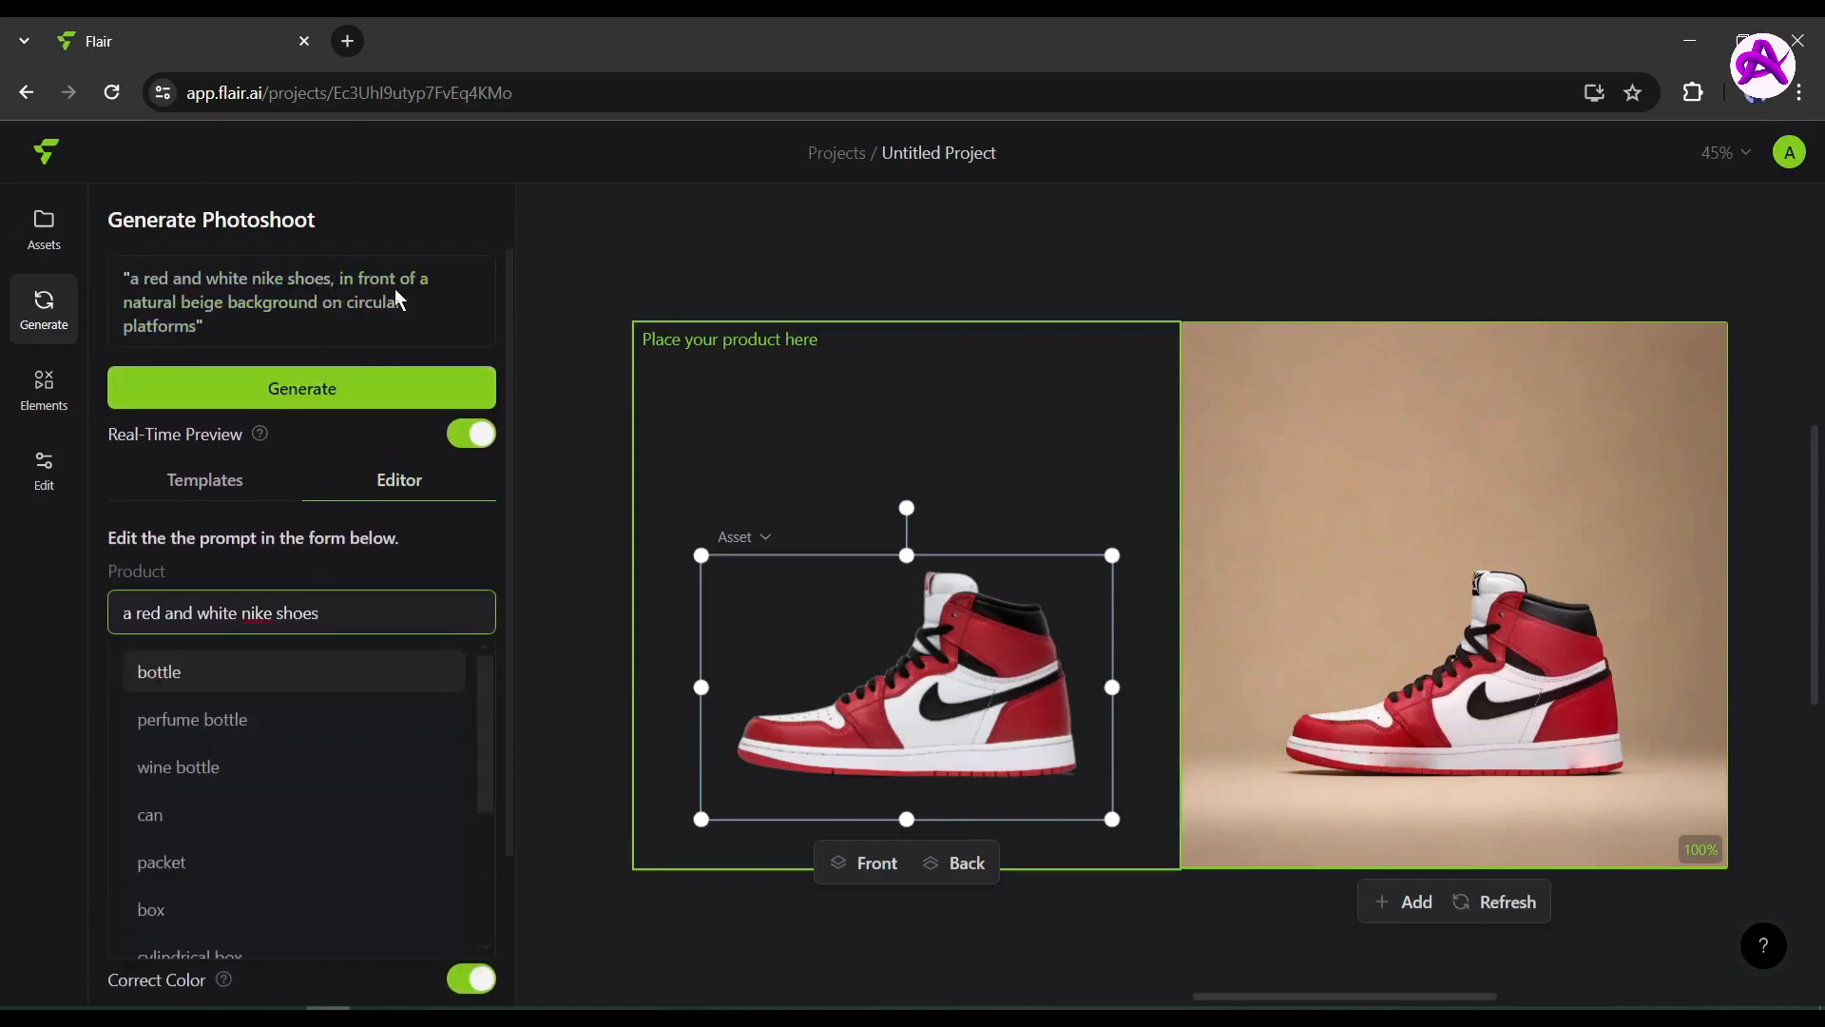
{"action": "left_click", "coordinate": [401, 293]}
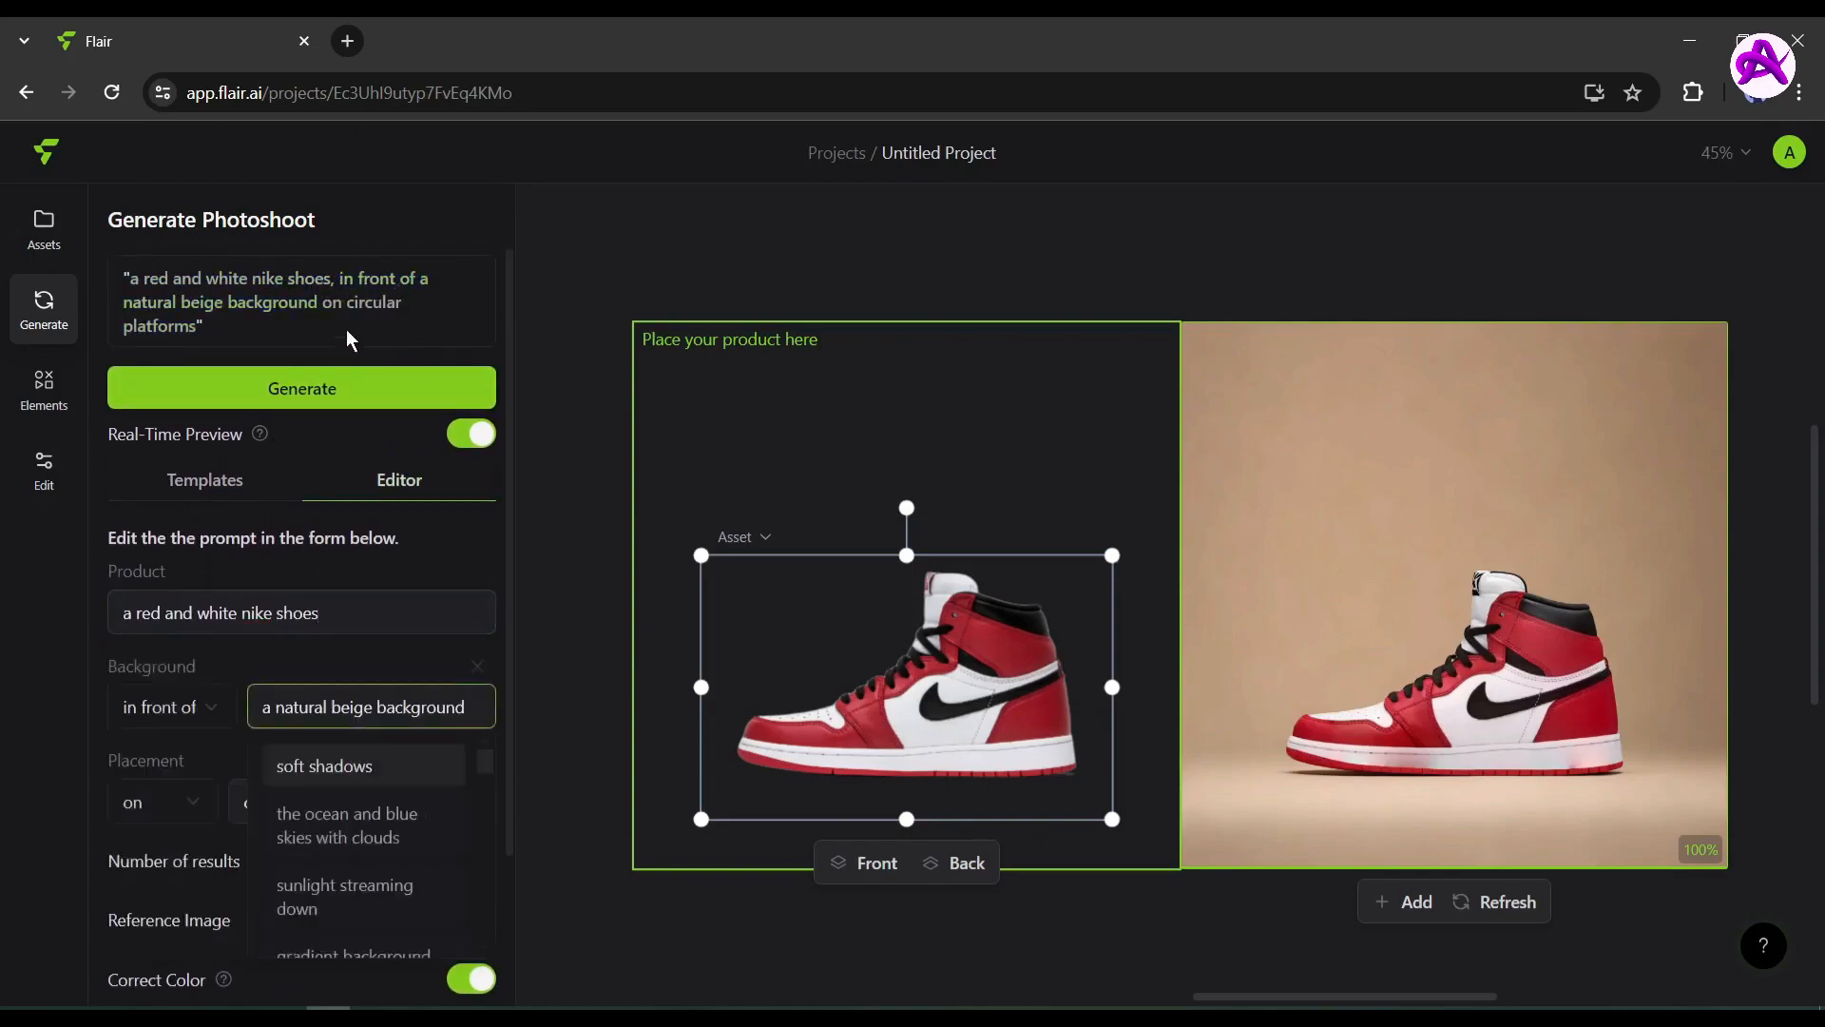
{"action": "left_click", "coordinate": [363, 311]}
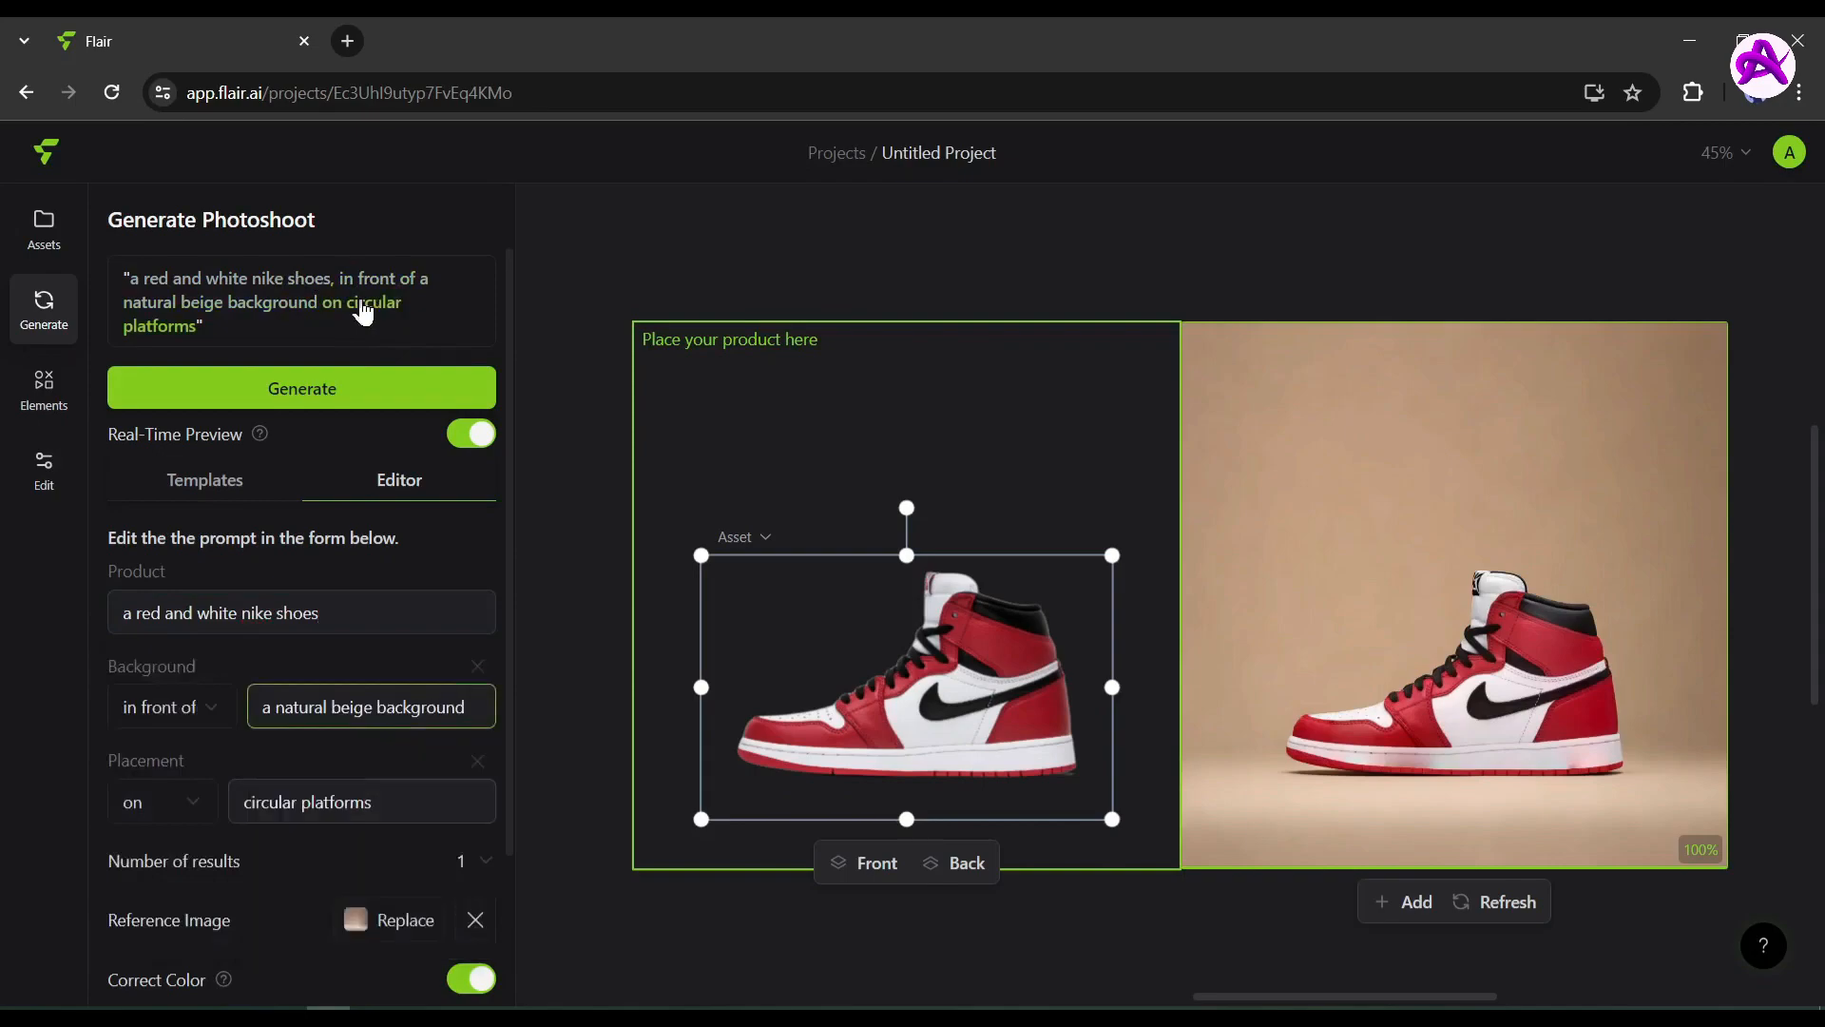
{"action": "left_click", "coordinate": [276, 319]}
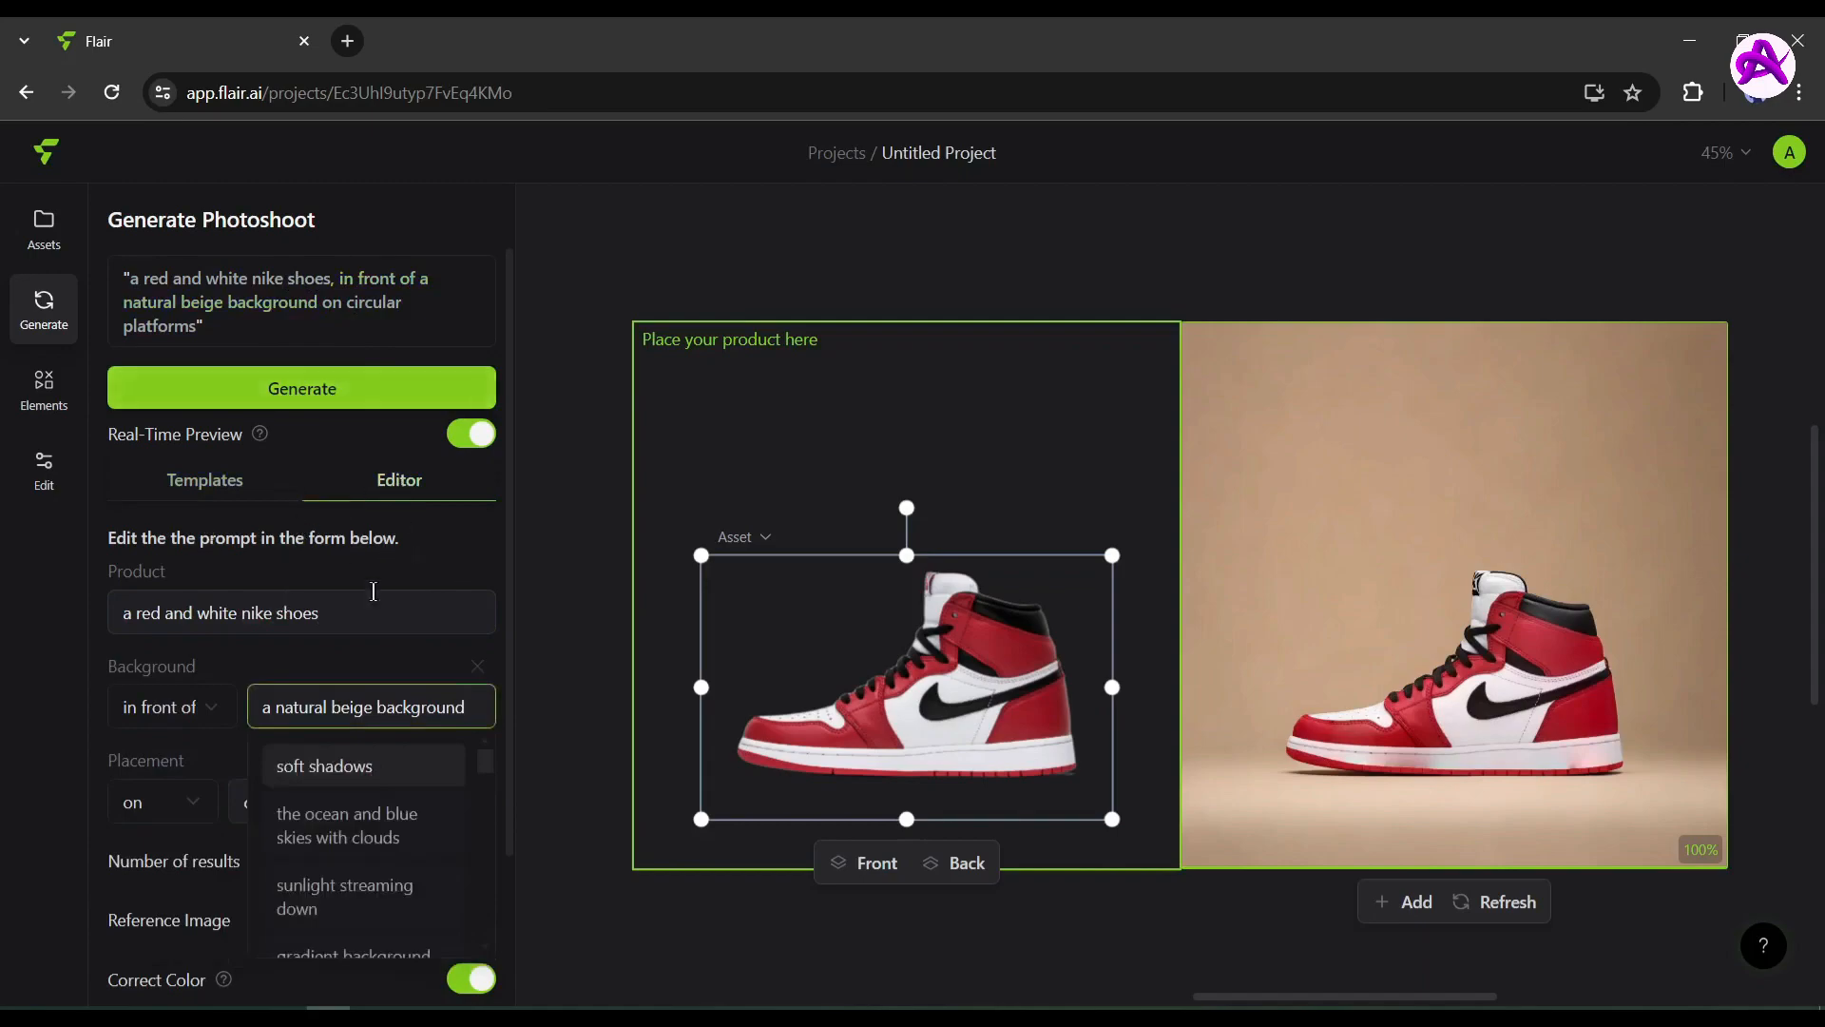
{"action": "left_click", "coordinate": [238, 548]}
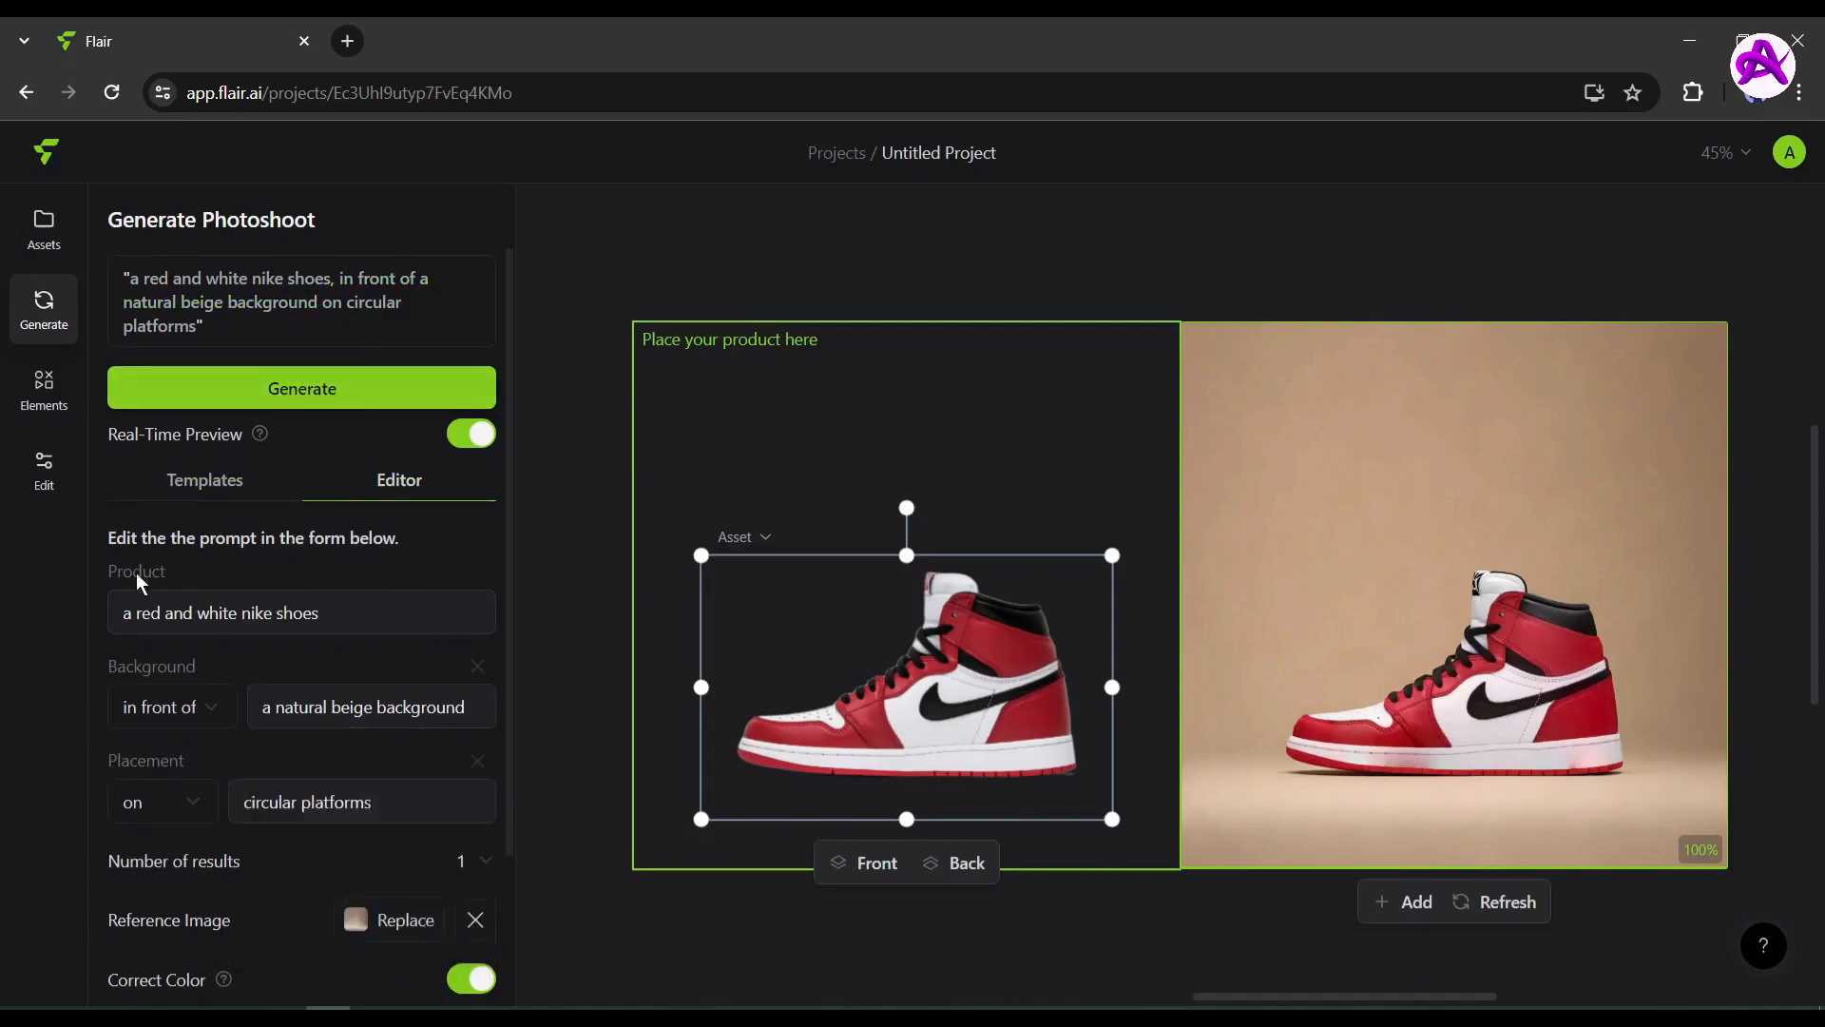
{"action": "left_click", "coordinate": [357, 617]}
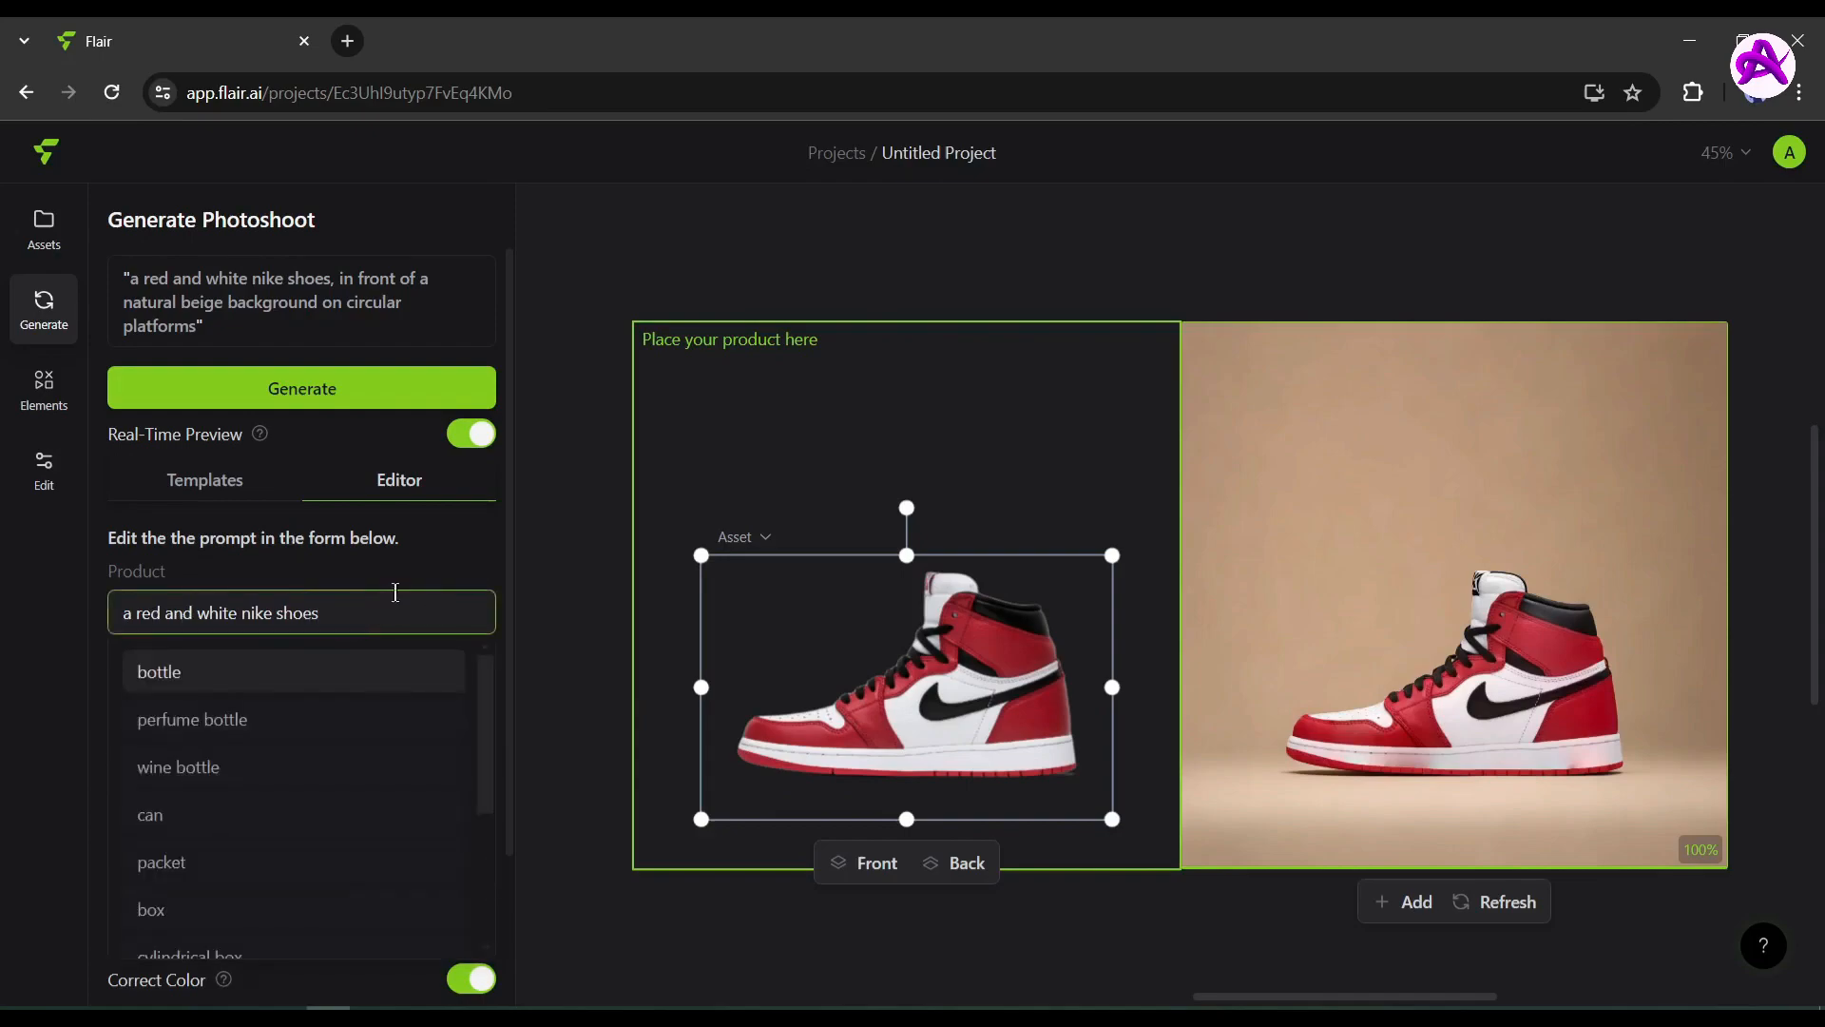
{"action": "left_click", "coordinate": [435, 546]}
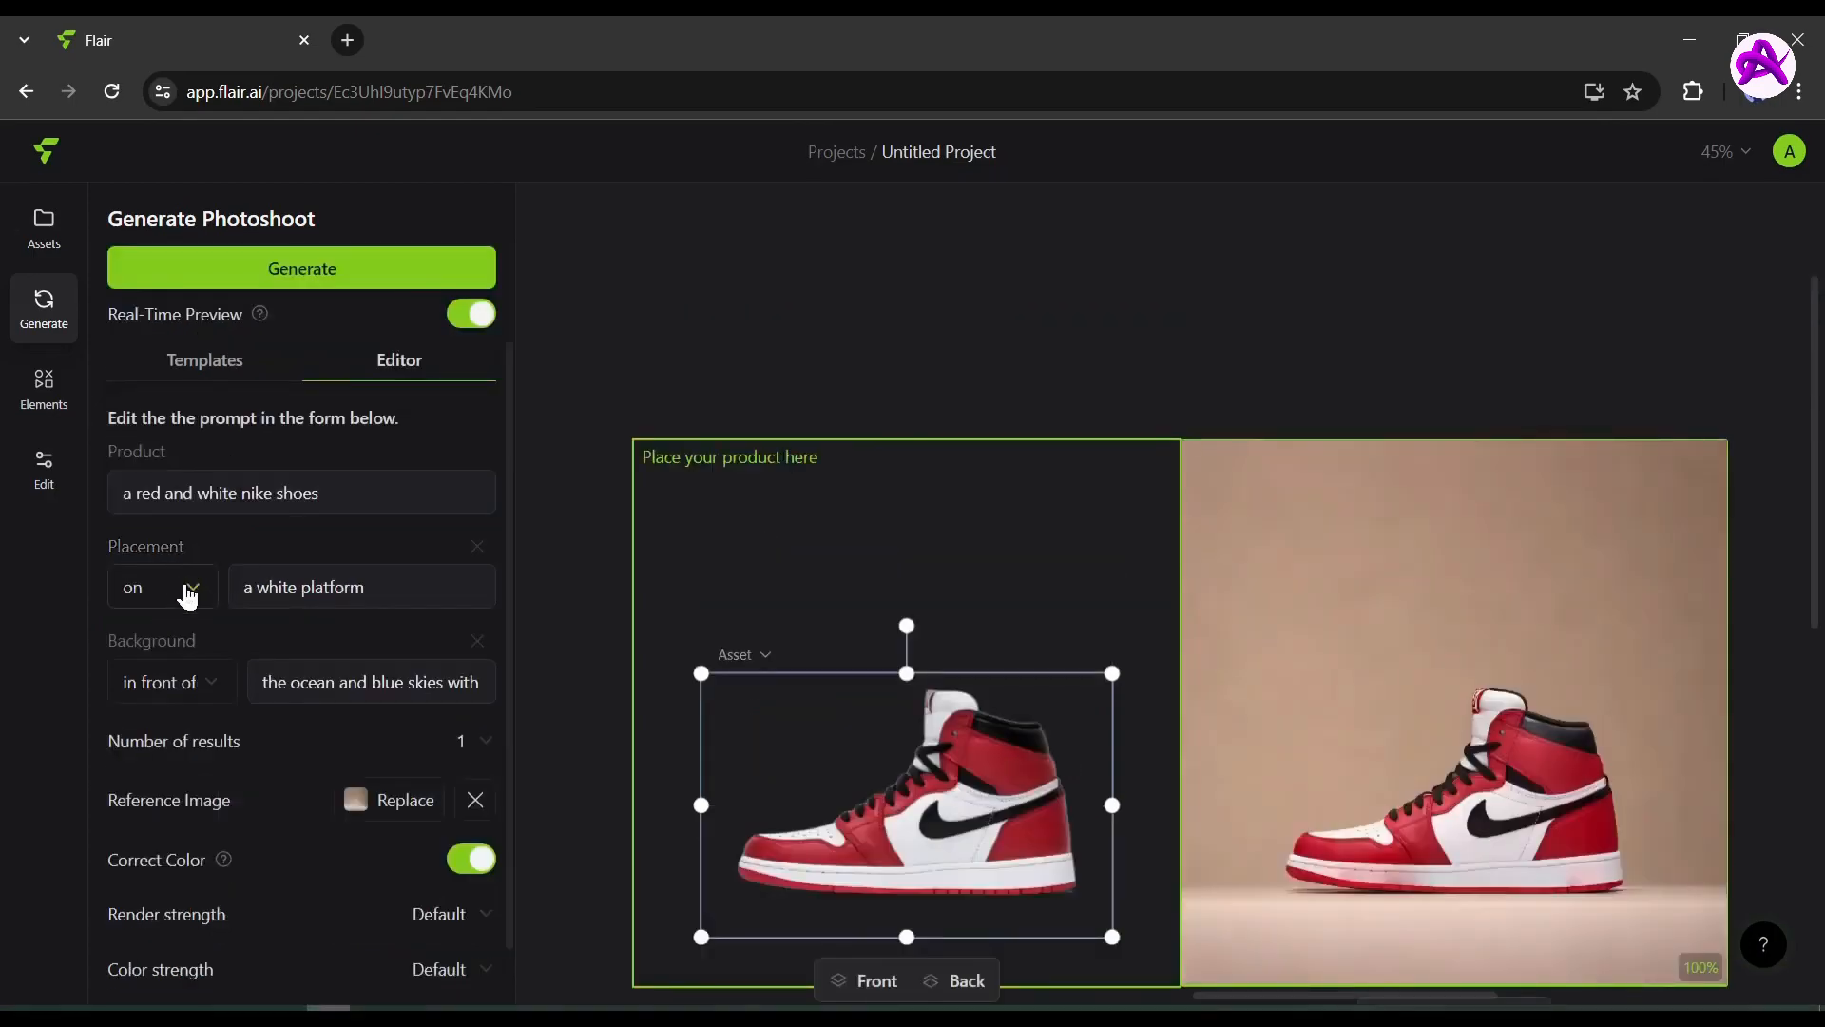
Set the prompt's placement to "on" with the suggested surface "glassy island on water".
{"action": "left_click", "coordinate": [187, 591]}
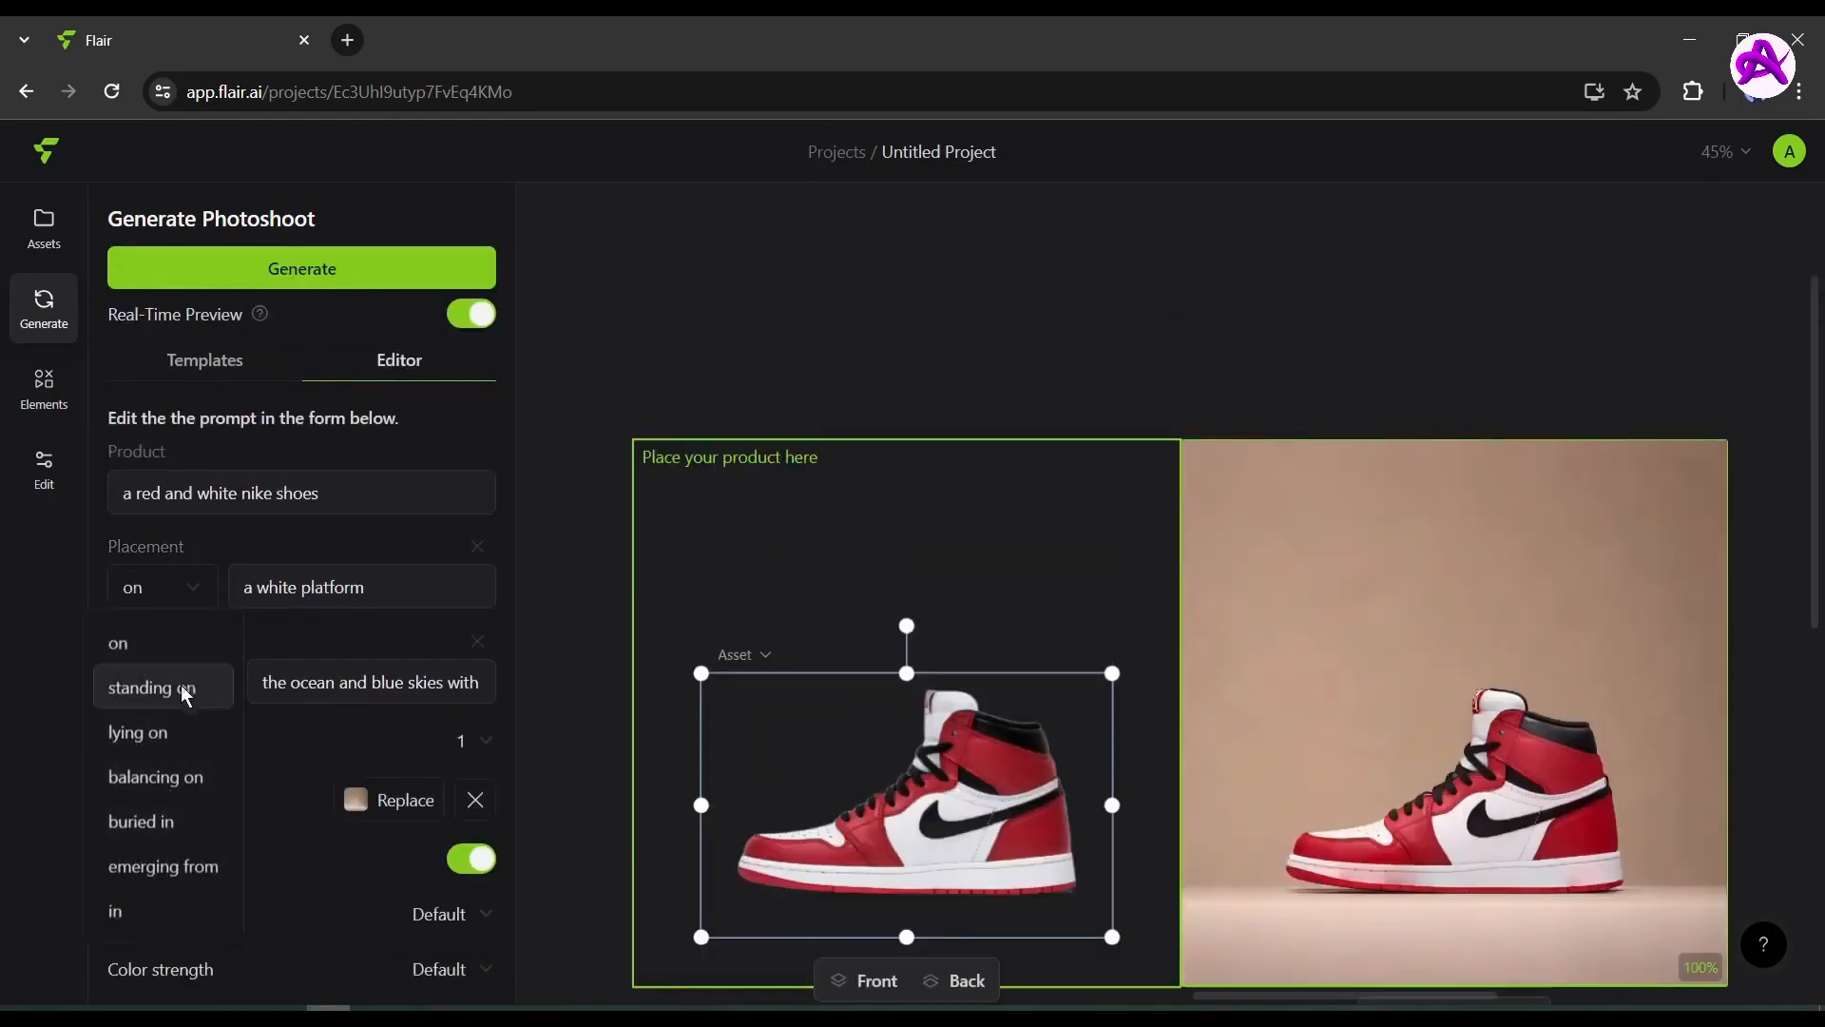
{"action": "left_click", "coordinate": [159, 649]}
{"action": "left_click", "coordinate": [376, 602]}
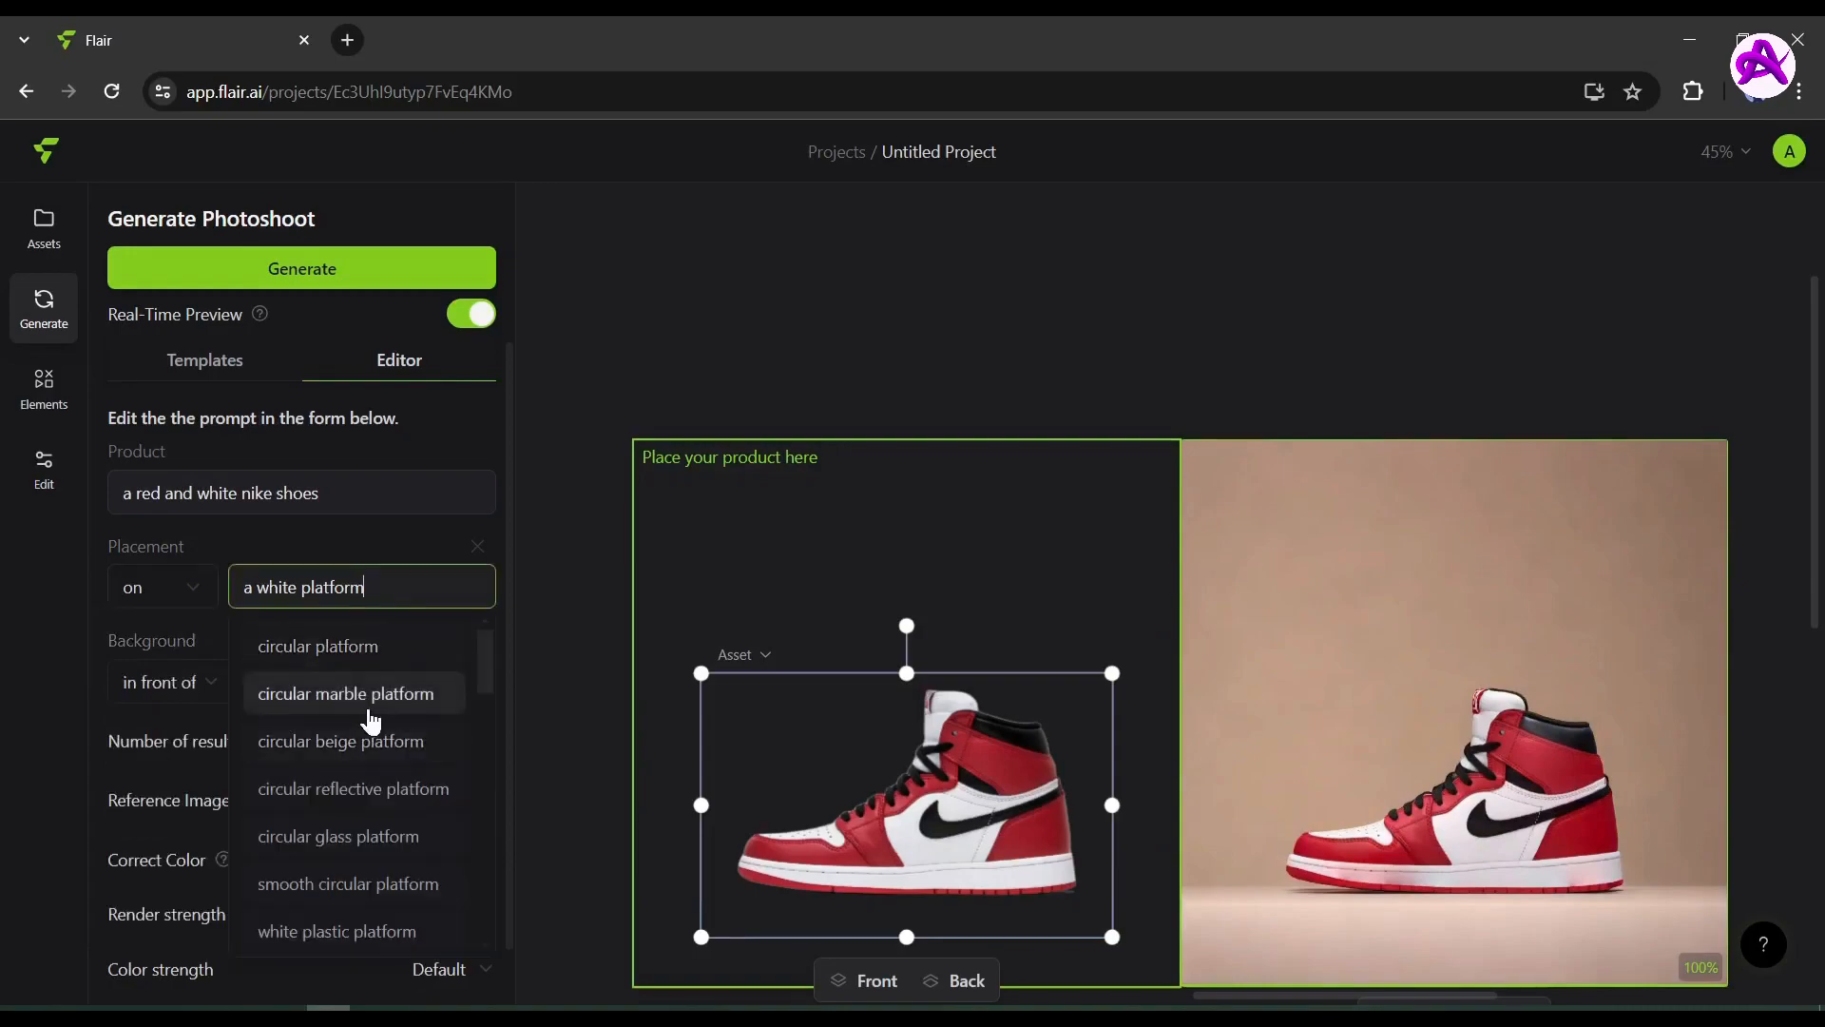
{"action": "triple_click", "coordinate": [403, 597]}
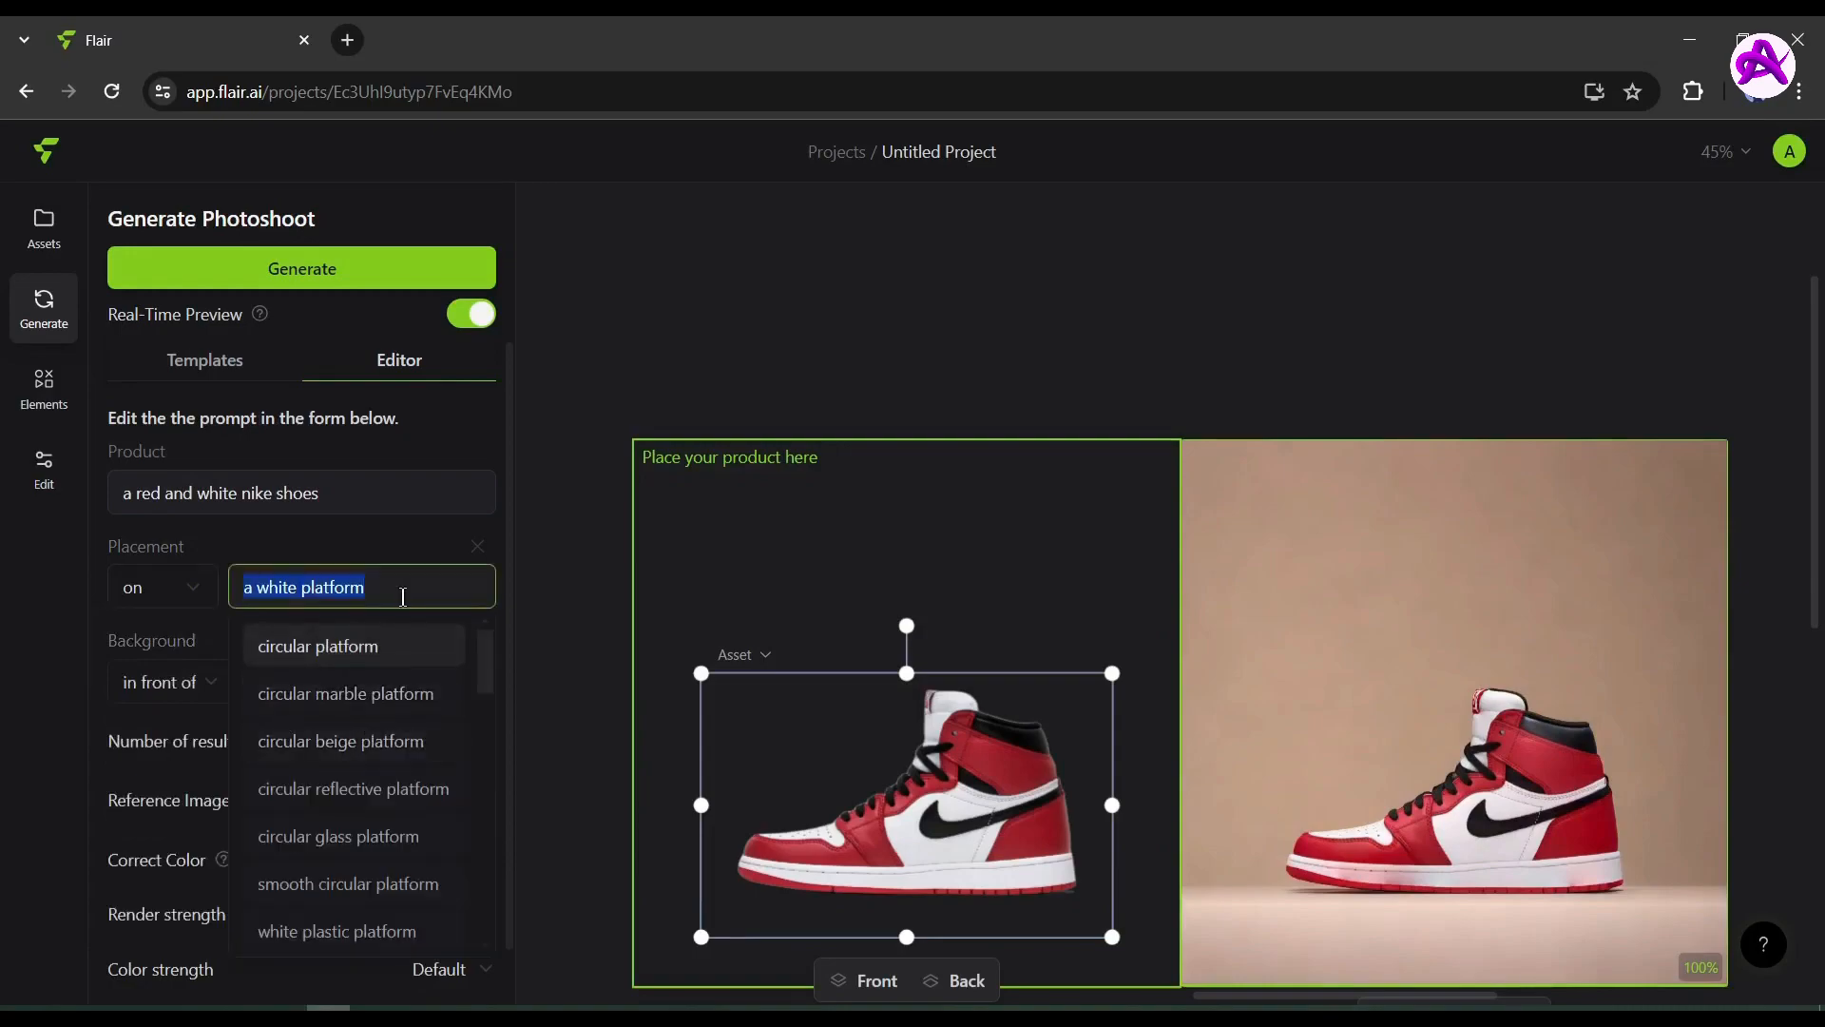
{"action": "key", "text": "BackSpace"}
{"action": "type", "text": "sand on water"}
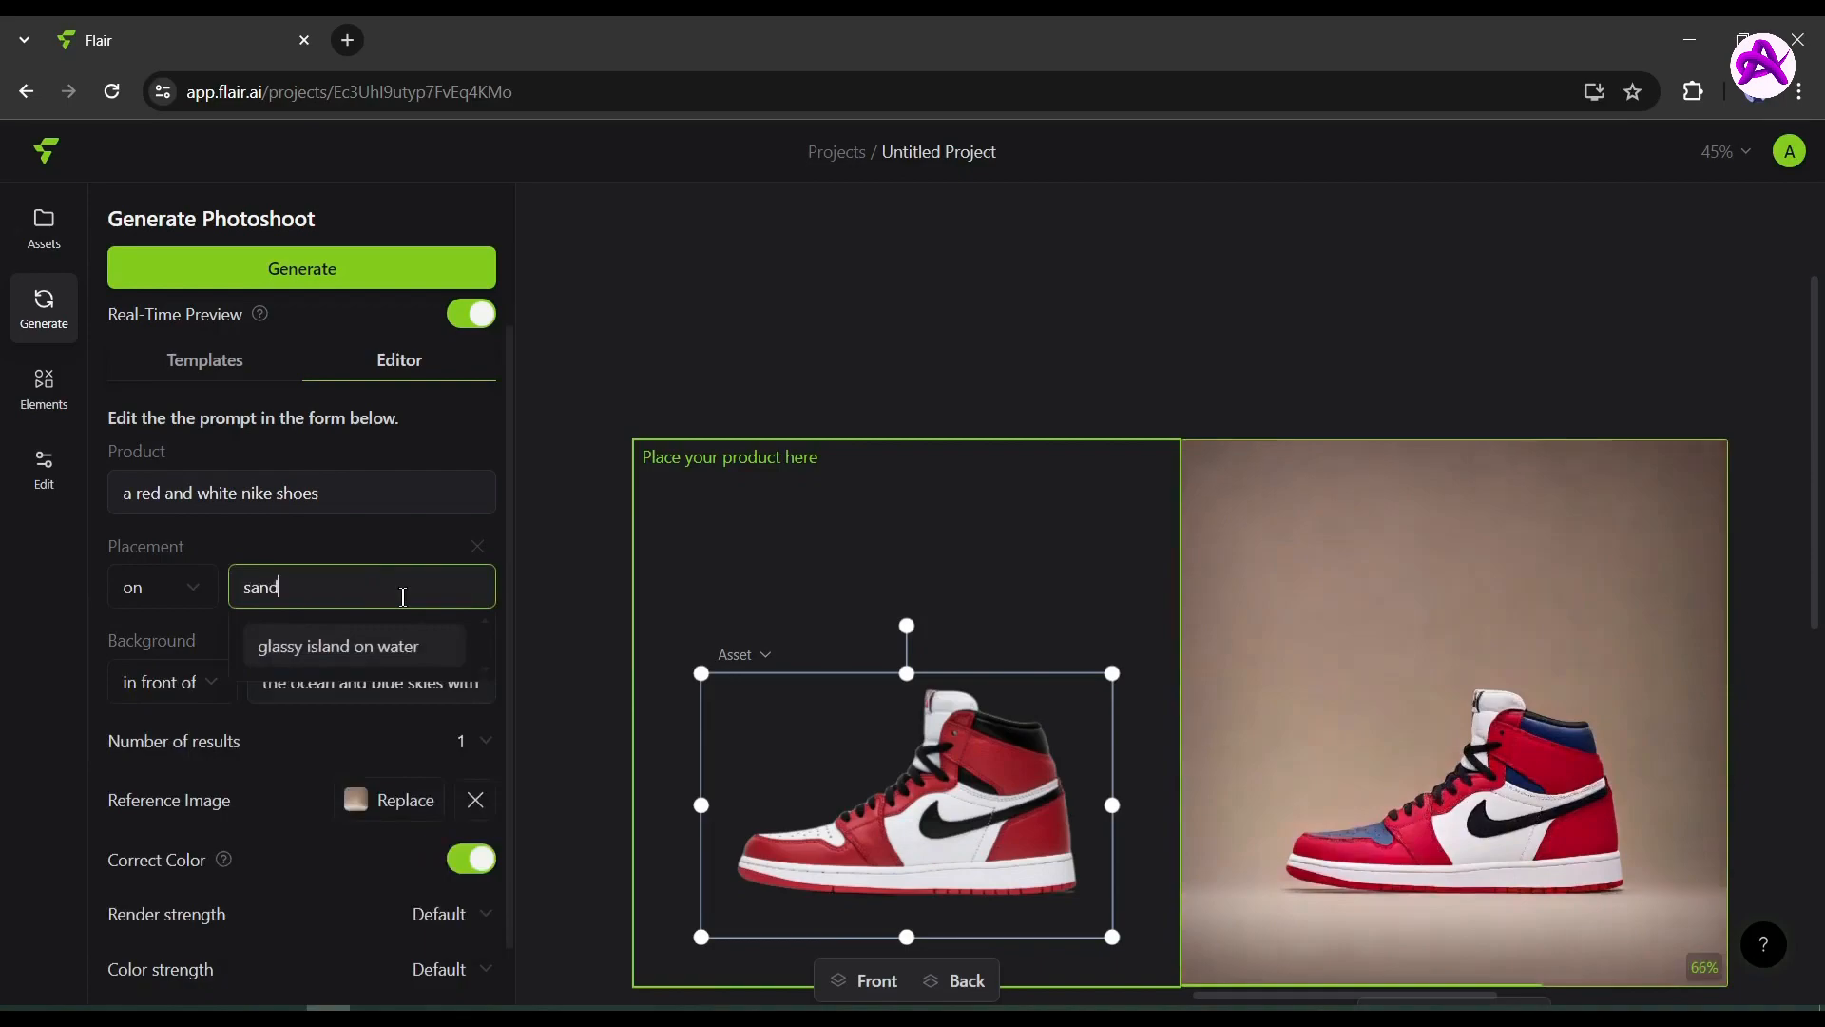
{"action": "left_click", "coordinate": [321, 651]}
Choose "in front of" as the background relation and set the number of results to 2.
{"action": "left_click", "coordinate": [210, 681]}
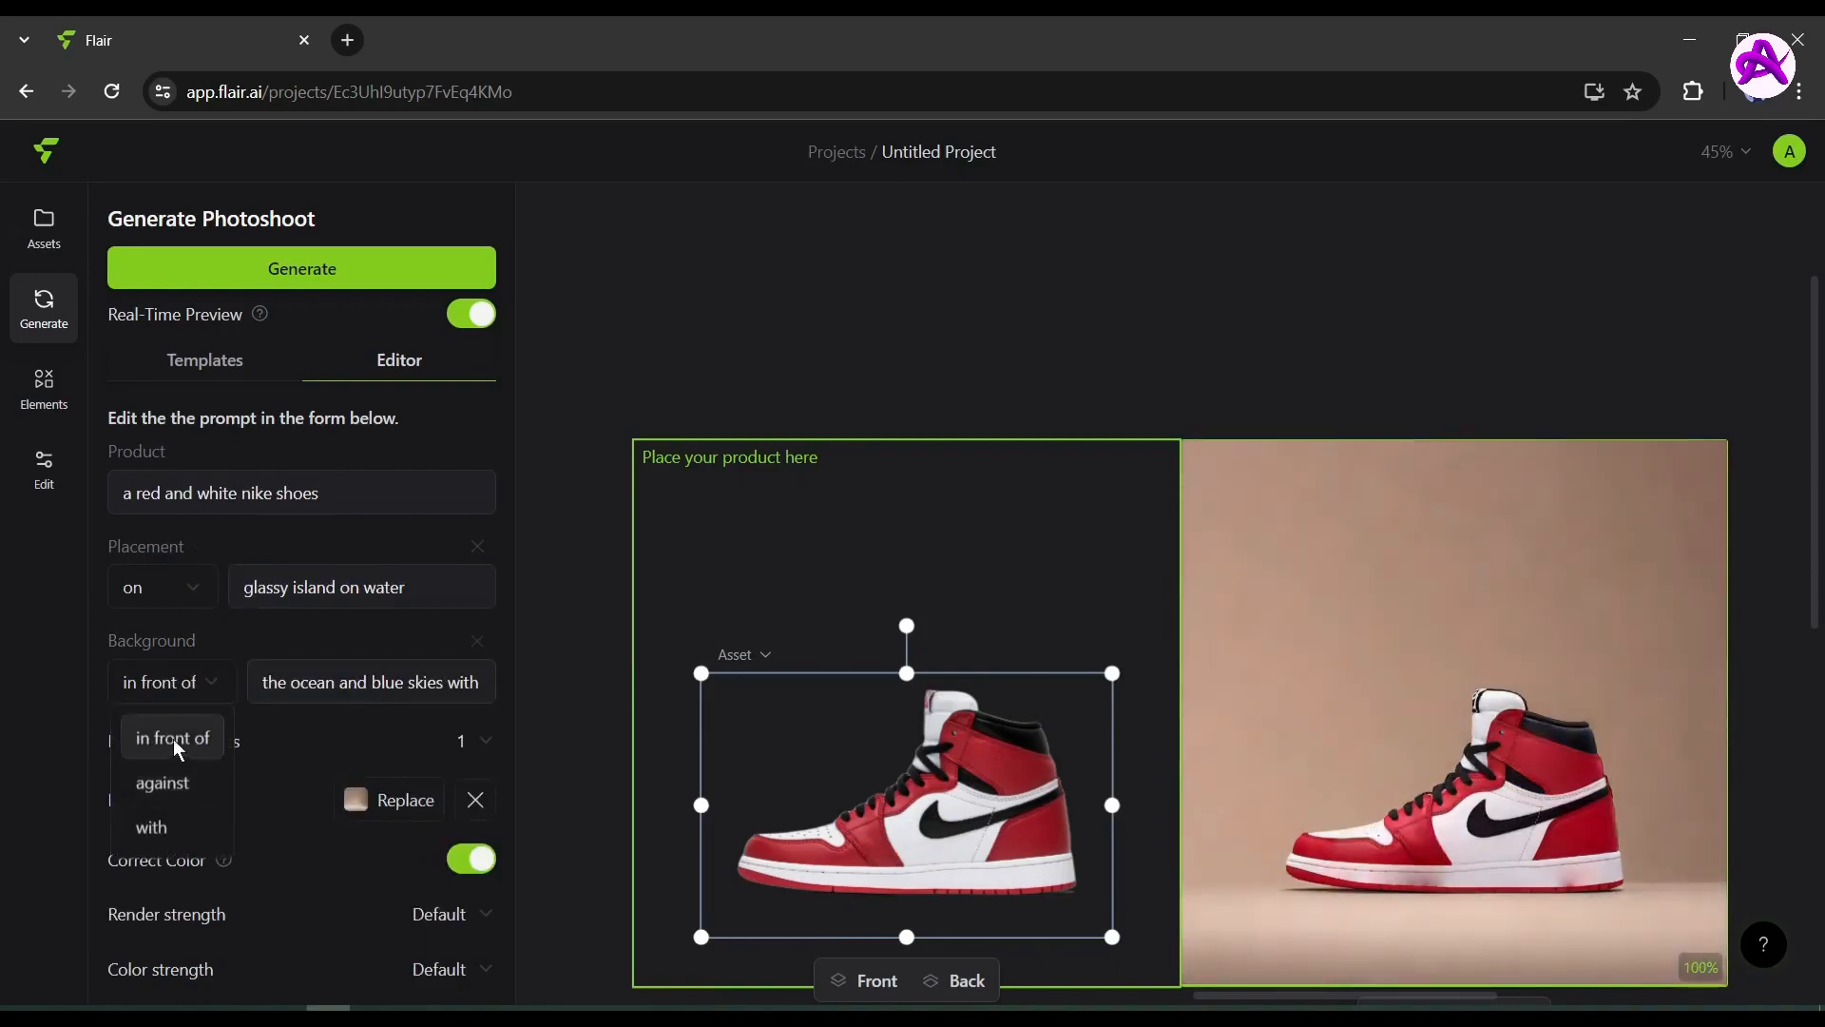
{"action": "left_click", "coordinate": [173, 738]}
{"action": "left_click", "coordinate": [361, 690]}
{"action": "left_click", "coordinate": [345, 646]}
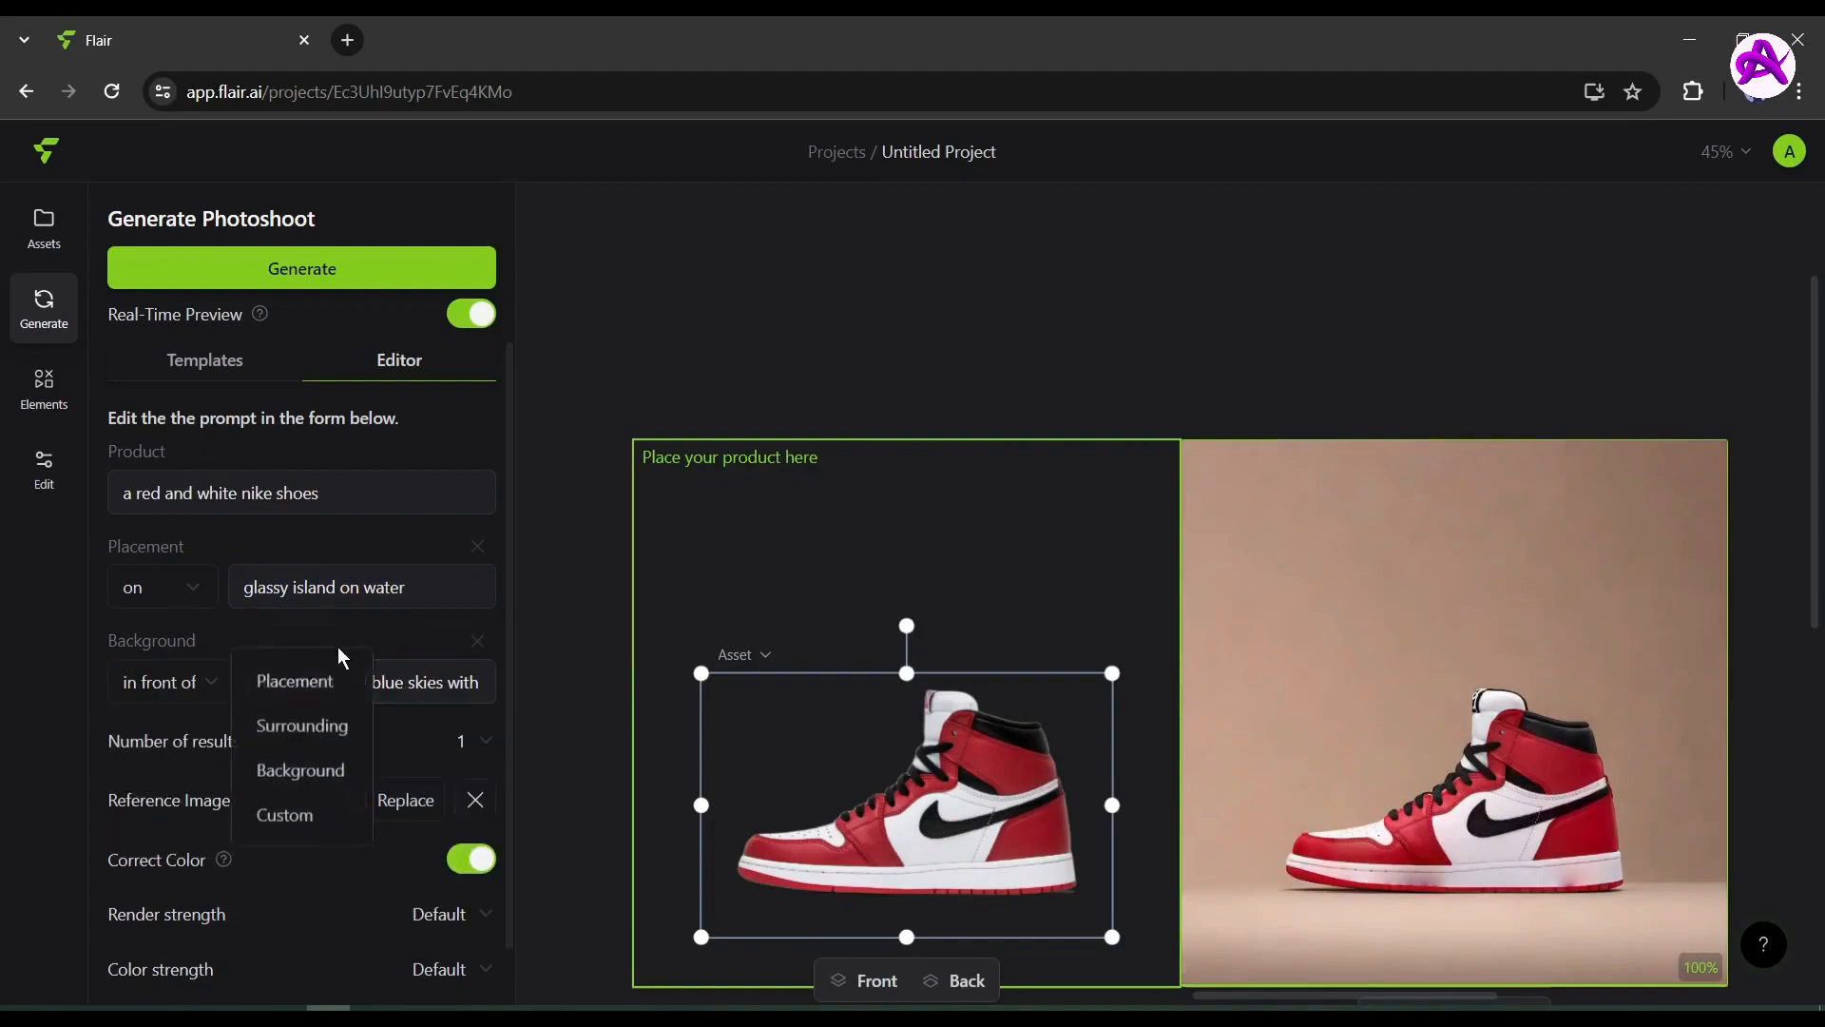
{"action": "left_click", "coordinate": [473, 746]}
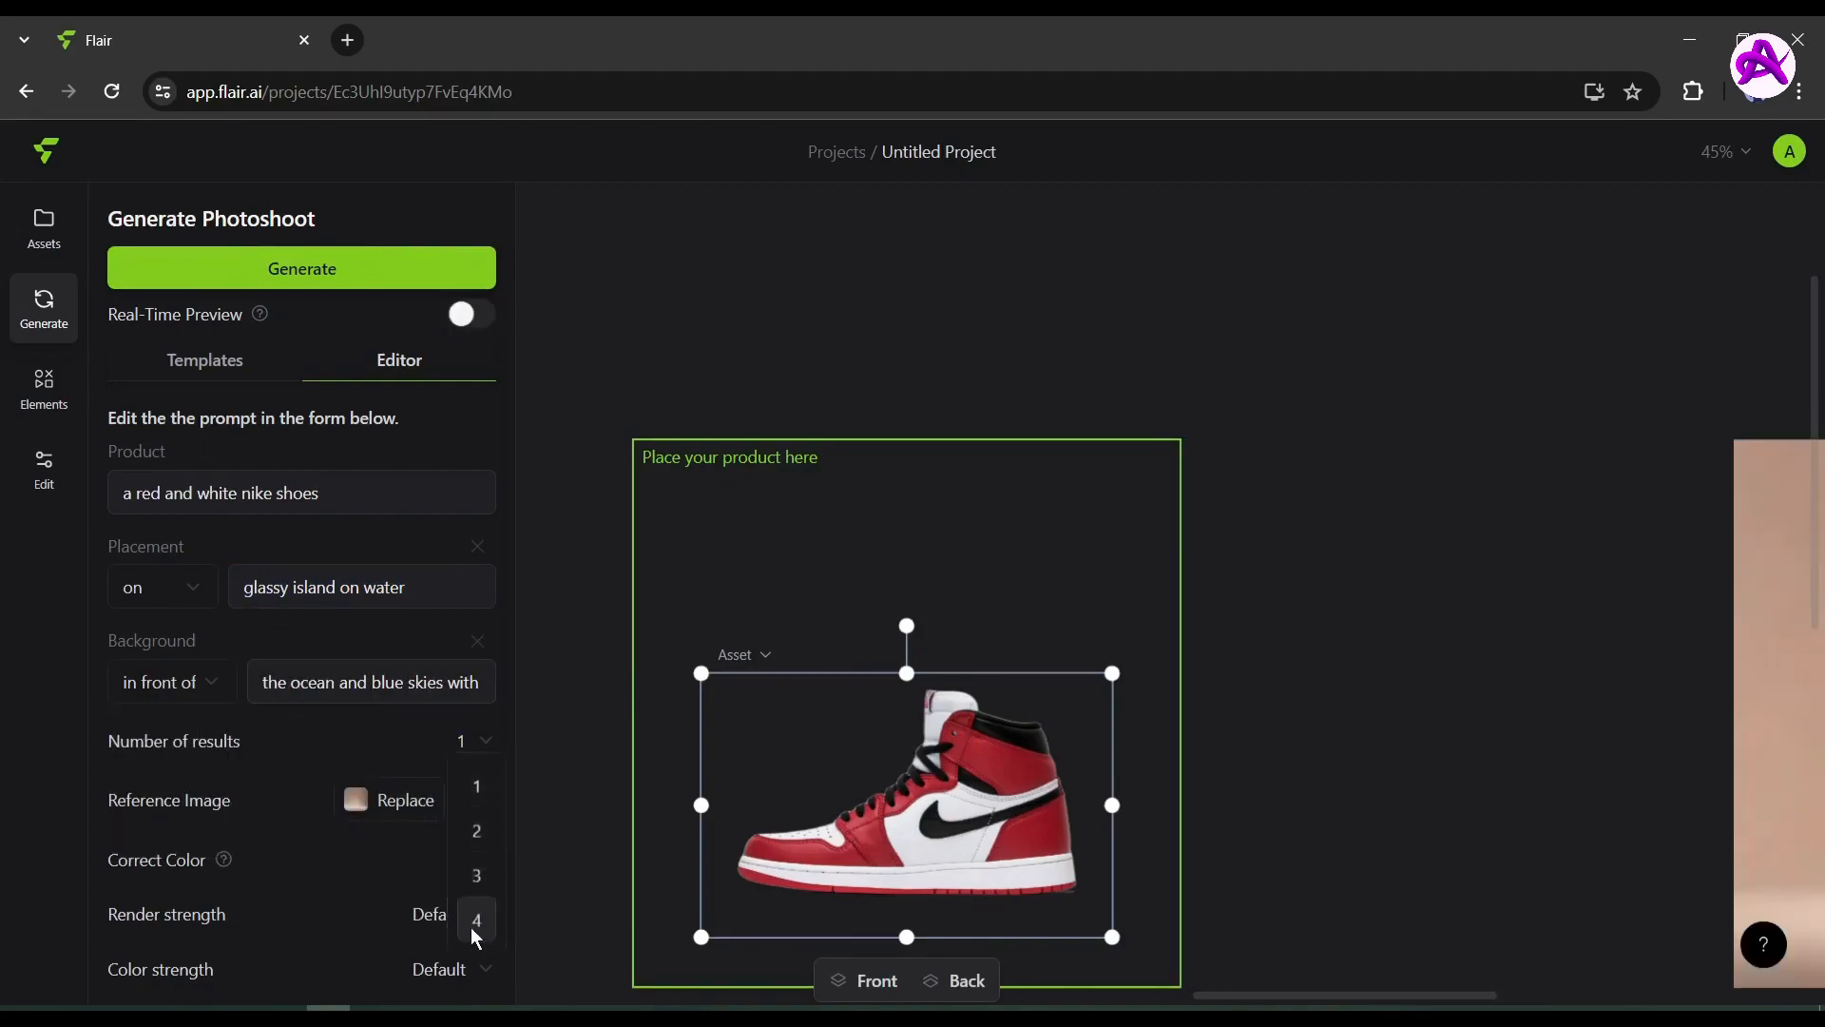
{"action": "left_click", "coordinate": [476, 831]}
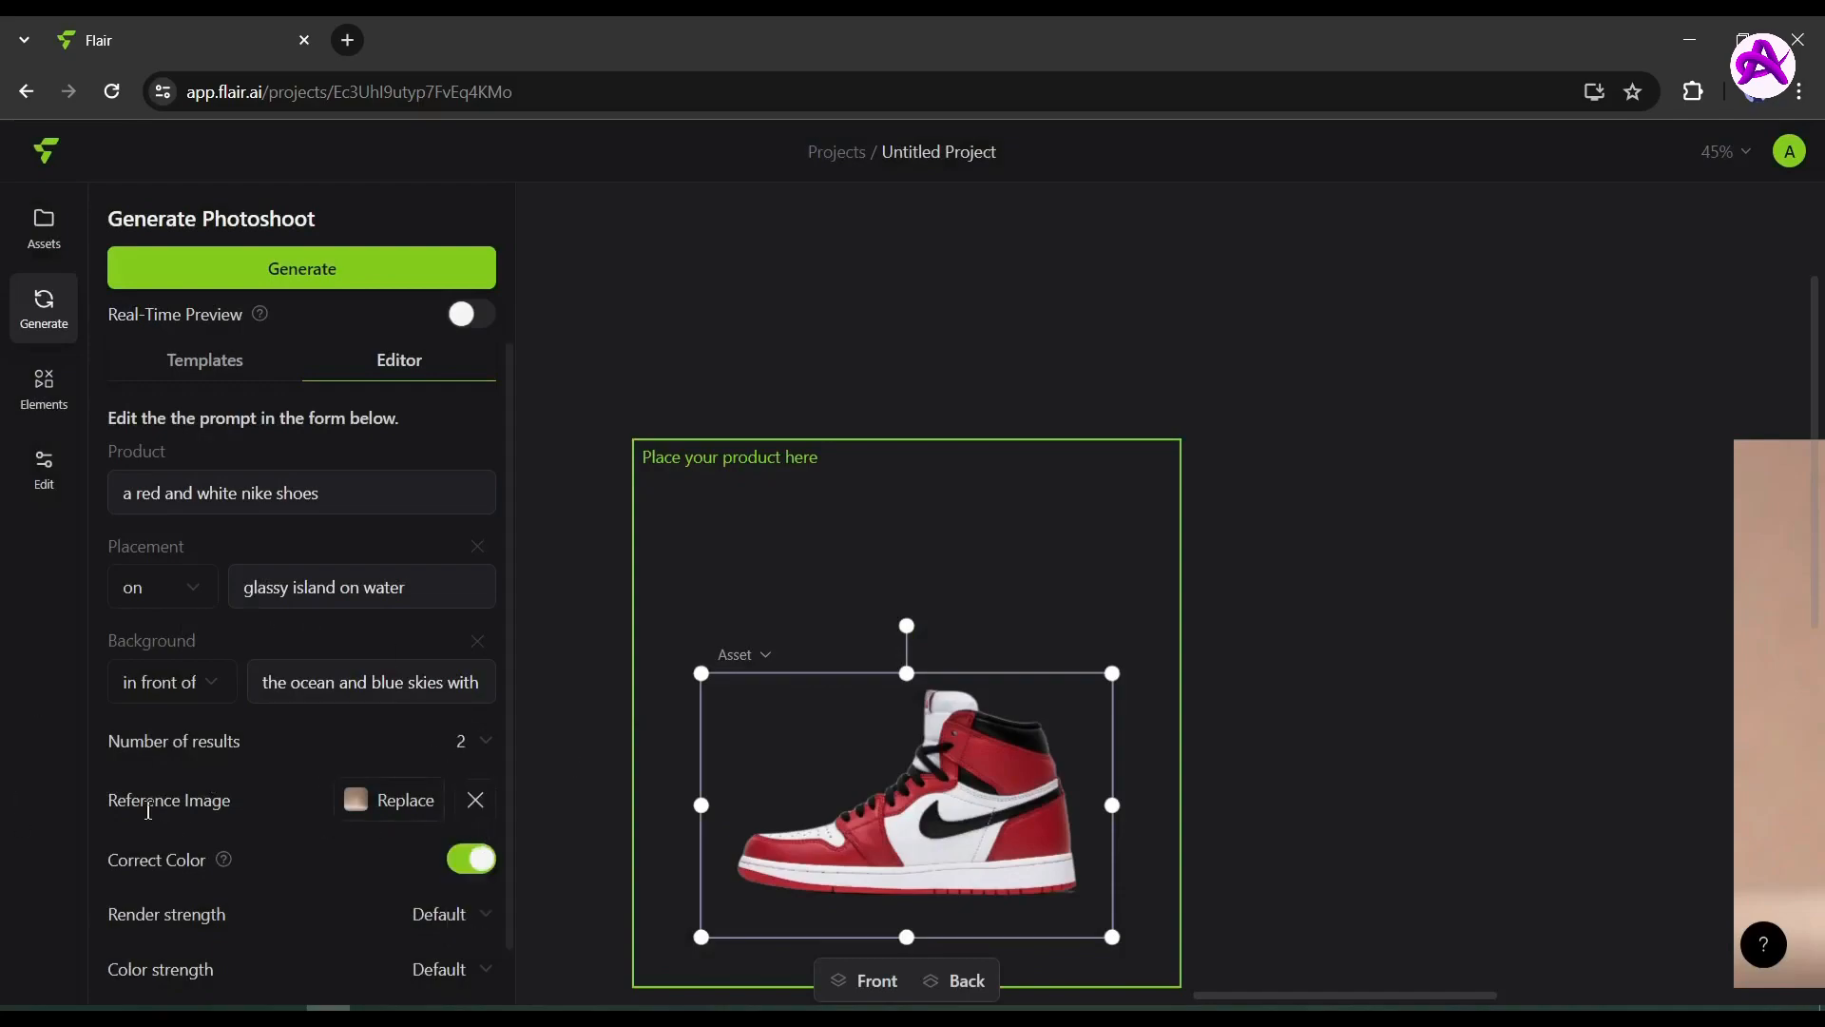
Remove the reference image and generate the photoshoot from the edited prompt.
{"action": "mouse_move", "coordinate": [367, 805]}
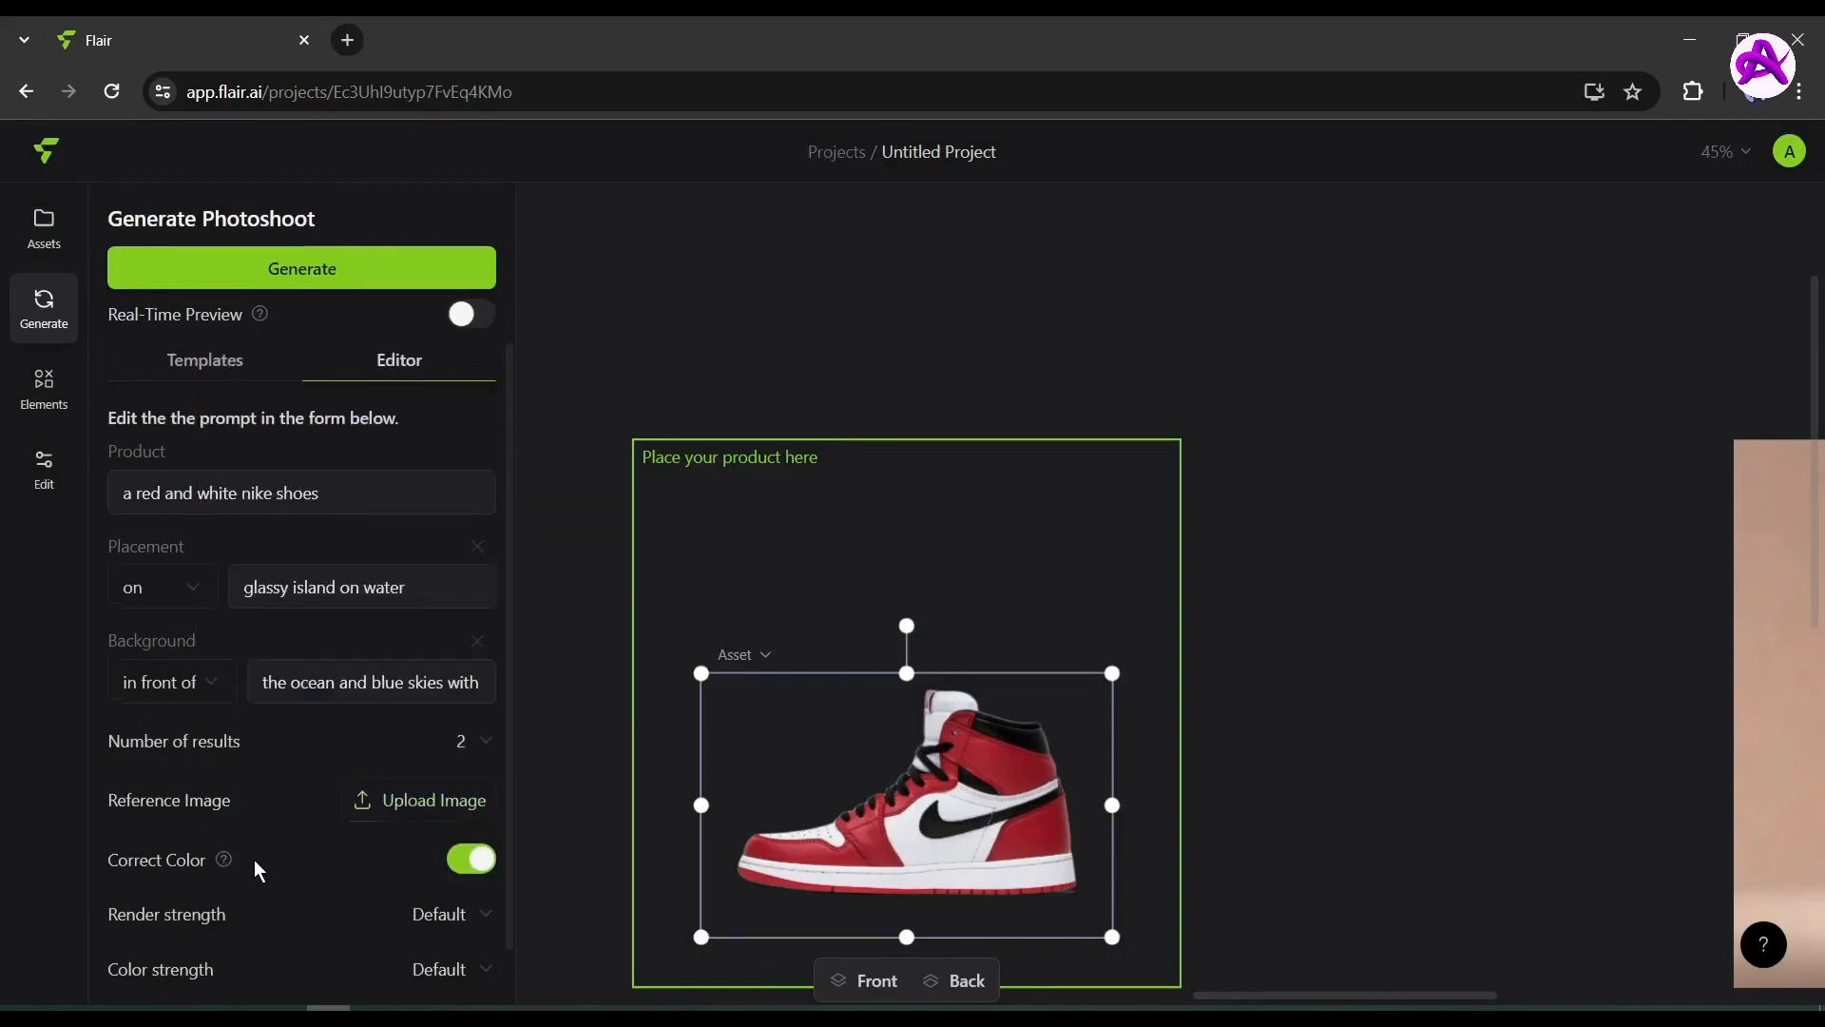
{"action": "scroll", "coordinate": [240, 867], "scroll_direction": "down", "scroll_amount": 1}
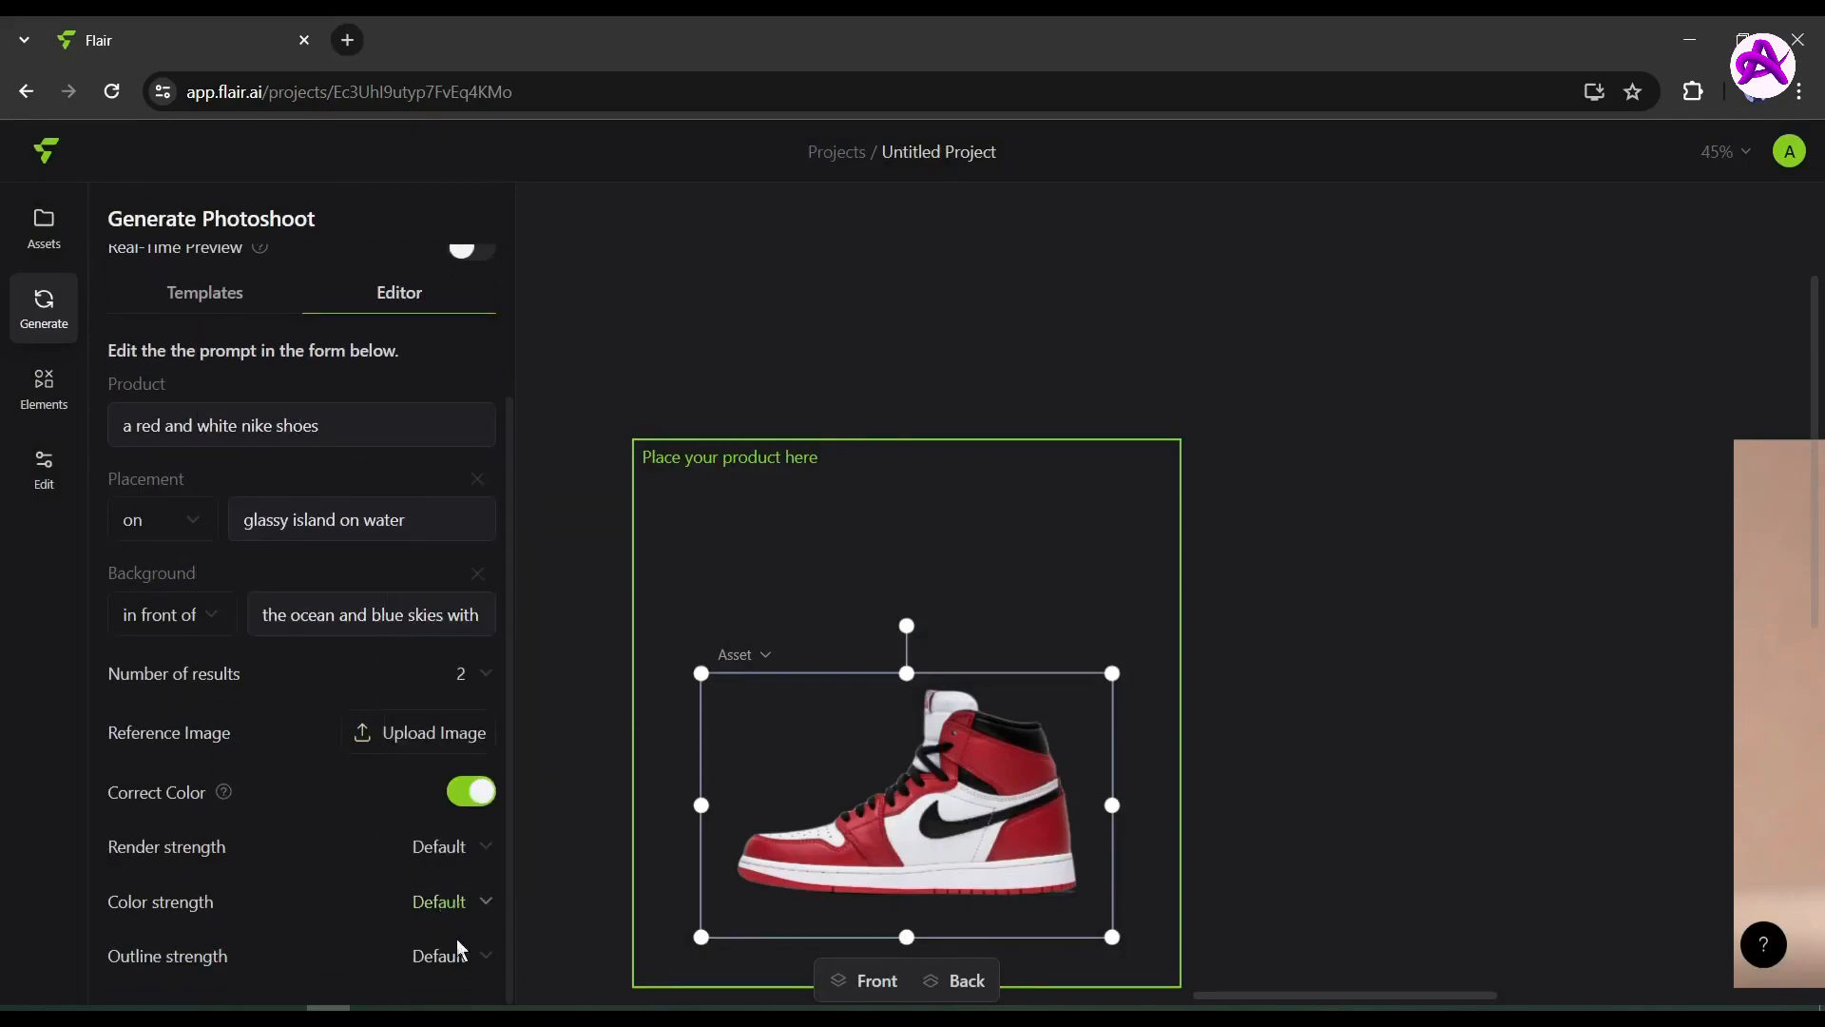
{"action": "scroll", "coordinate": [340, 886], "scroll_direction": "up", "scroll_amount": 3}
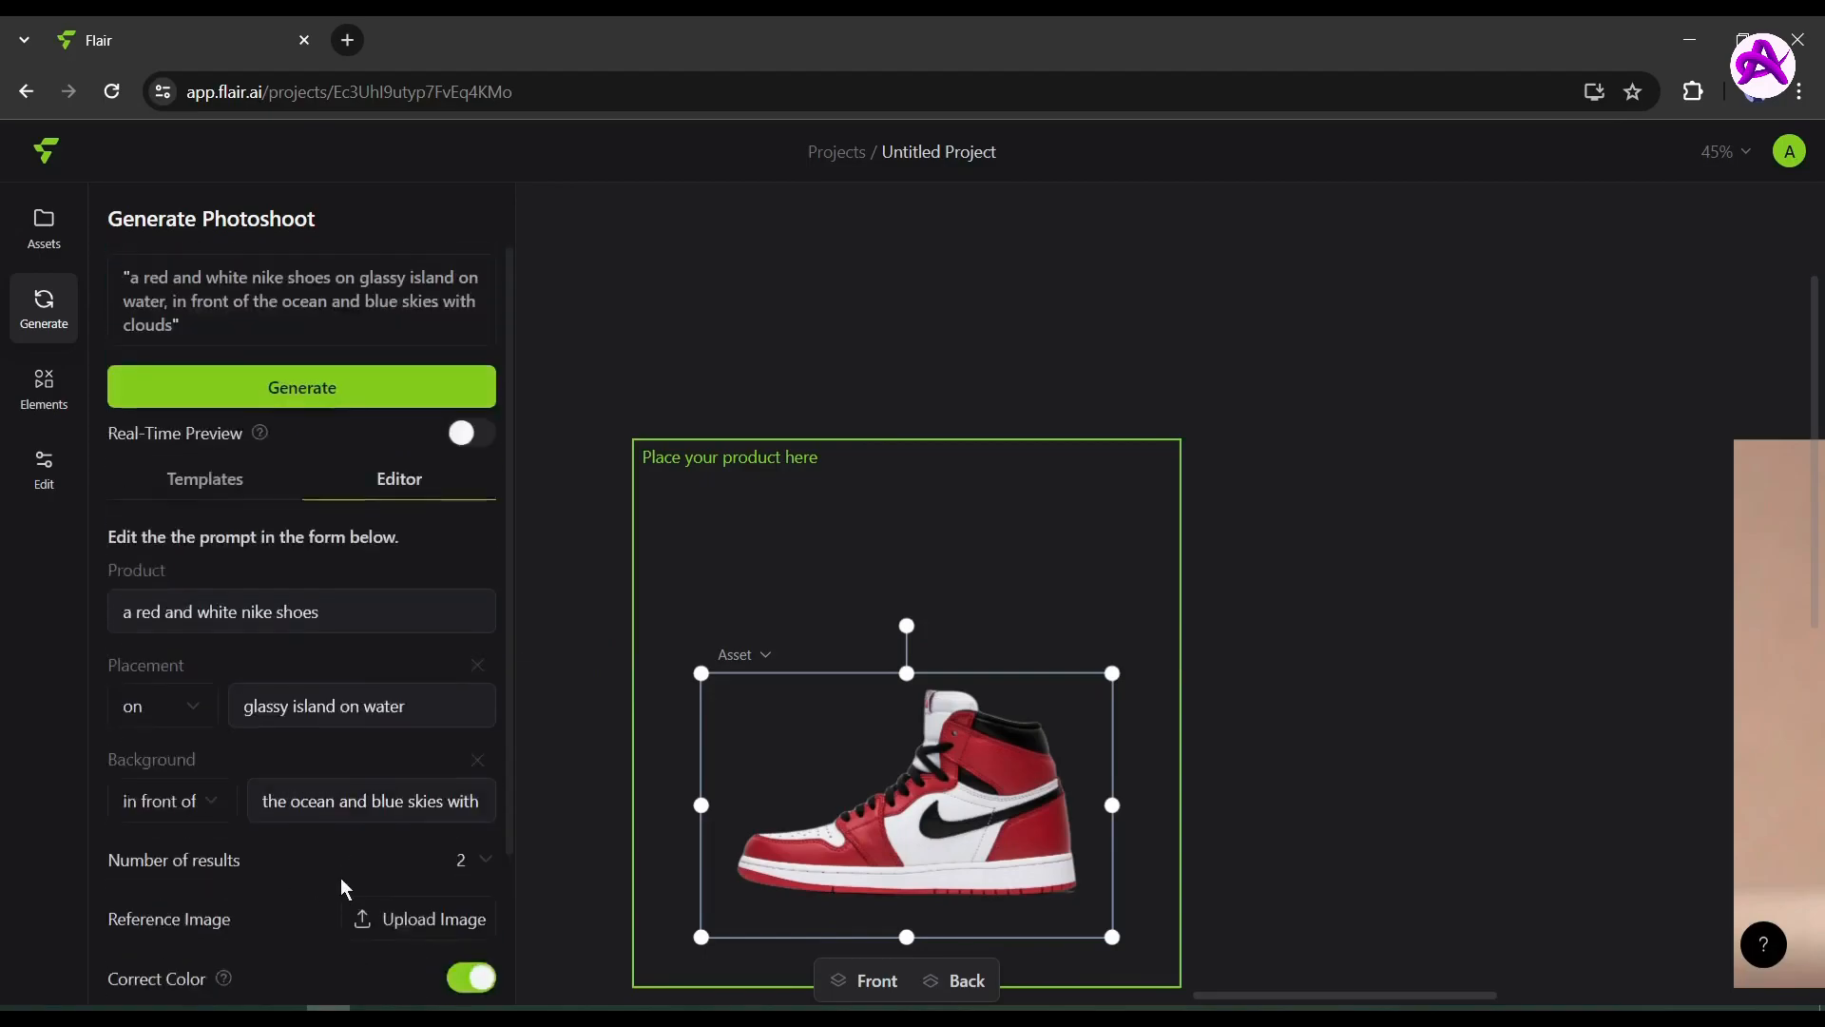
{"action": "left_click", "coordinate": [407, 400]}
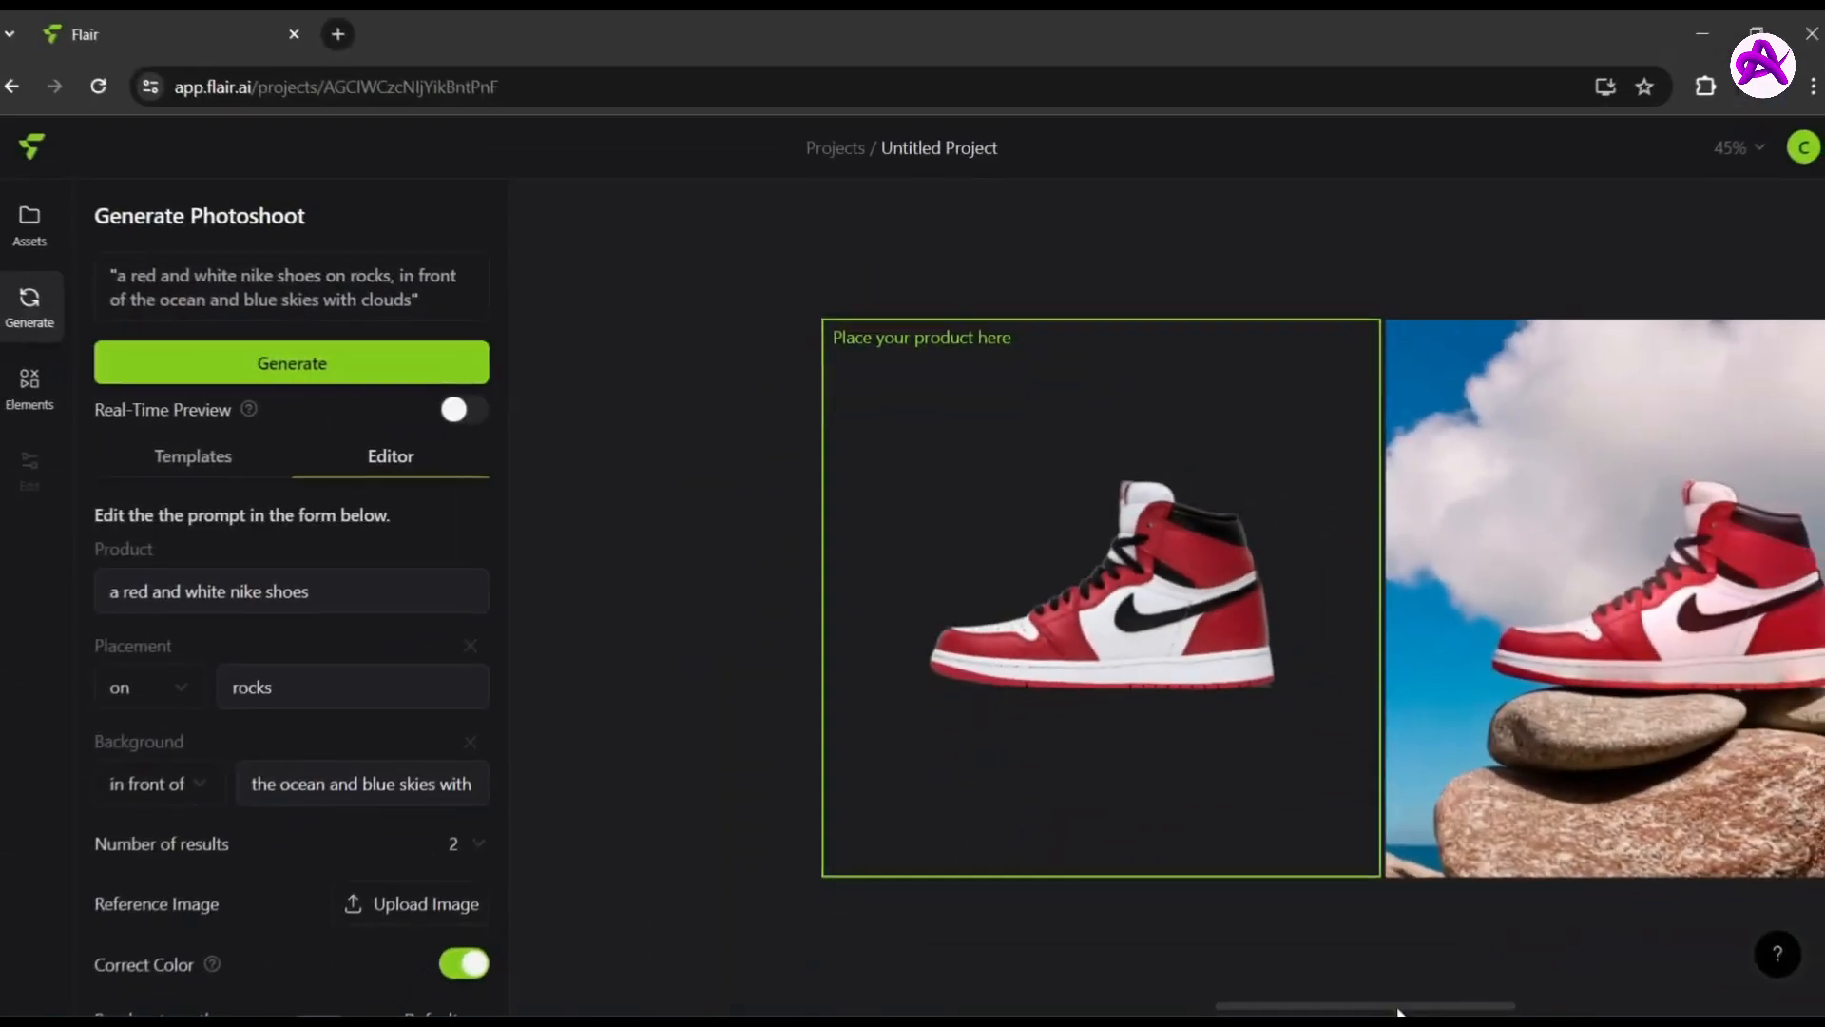
View the generated images of the sneaker on rocks in front of the ocean and blue sky.
{"action": "left_click_drag", "start_coordinate": [1464, 1007], "coordinate": [1809, 977]}
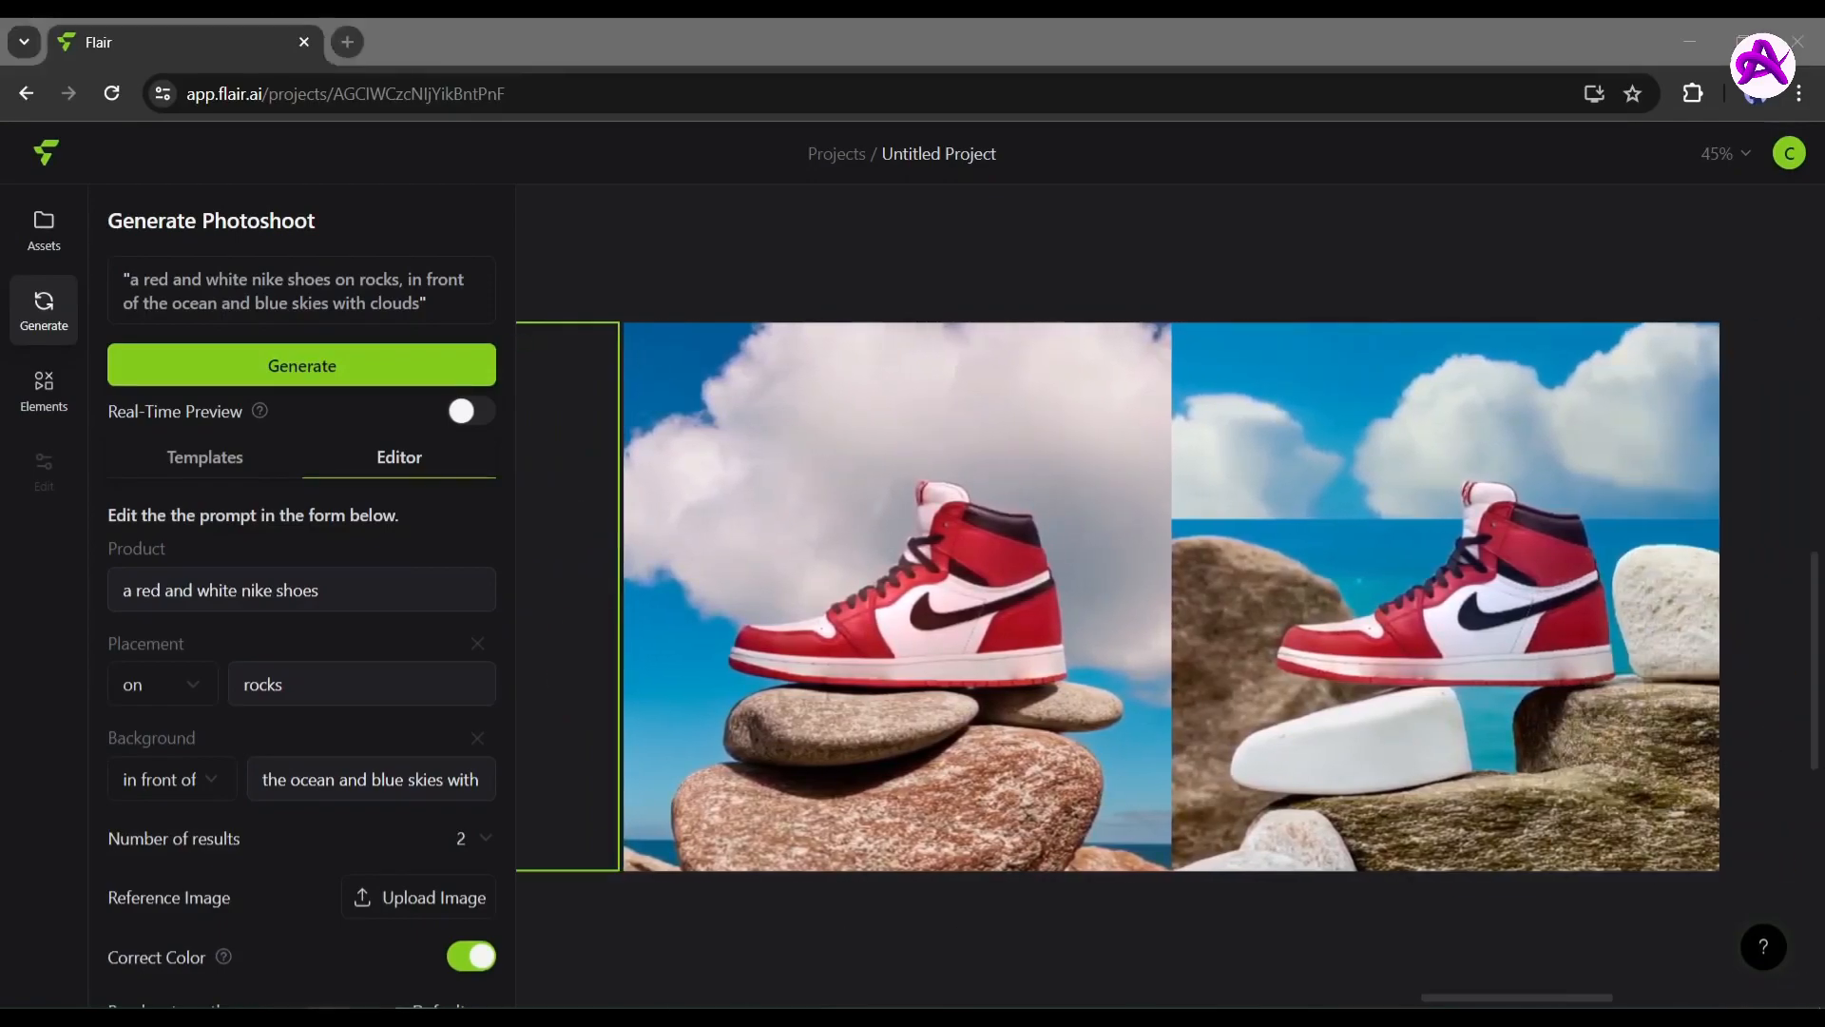
{"action": "left_click", "coordinate": [897, 608]}
{"action": "left_click", "coordinate": [1469, 983]}
{"action": "left_click_drag", "start_coordinate": [1489, 1003], "coordinate": [1304, 1000]}
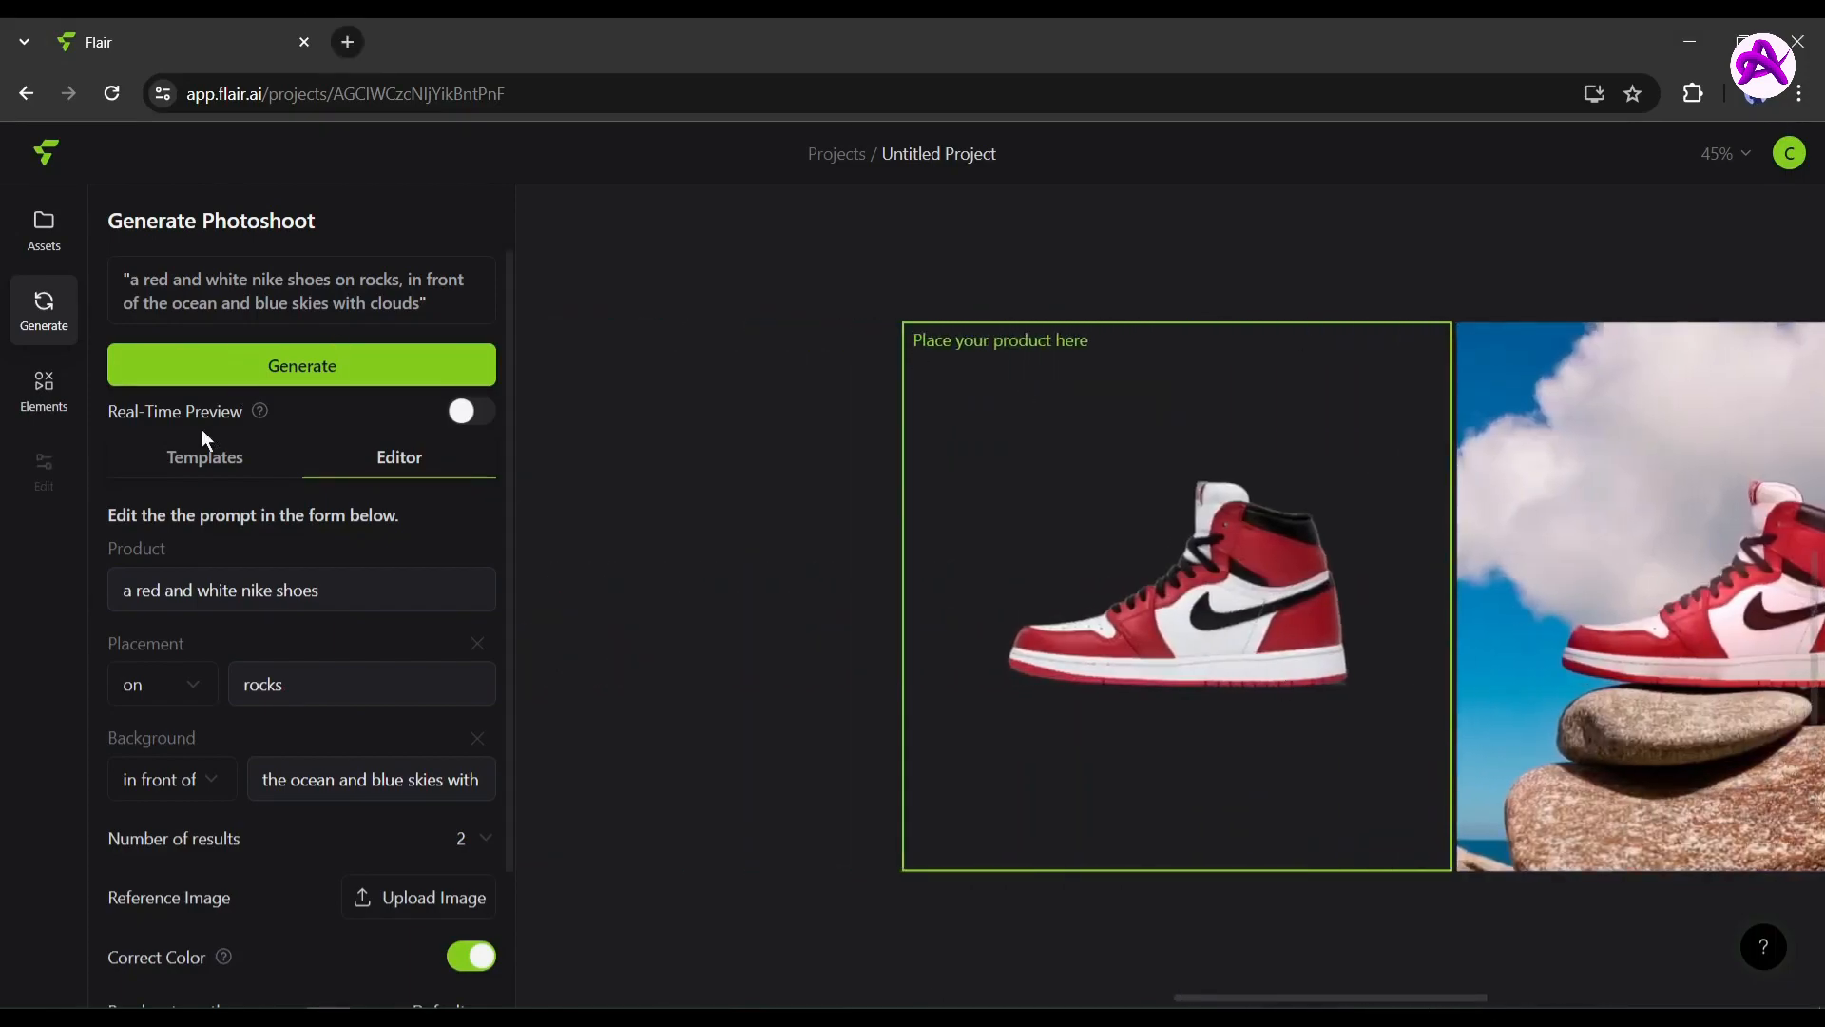
Apply the underwater ocean-floor template from the Darkness category and generate a new photoshoot with it.
{"action": "left_click", "coordinate": [194, 459]}
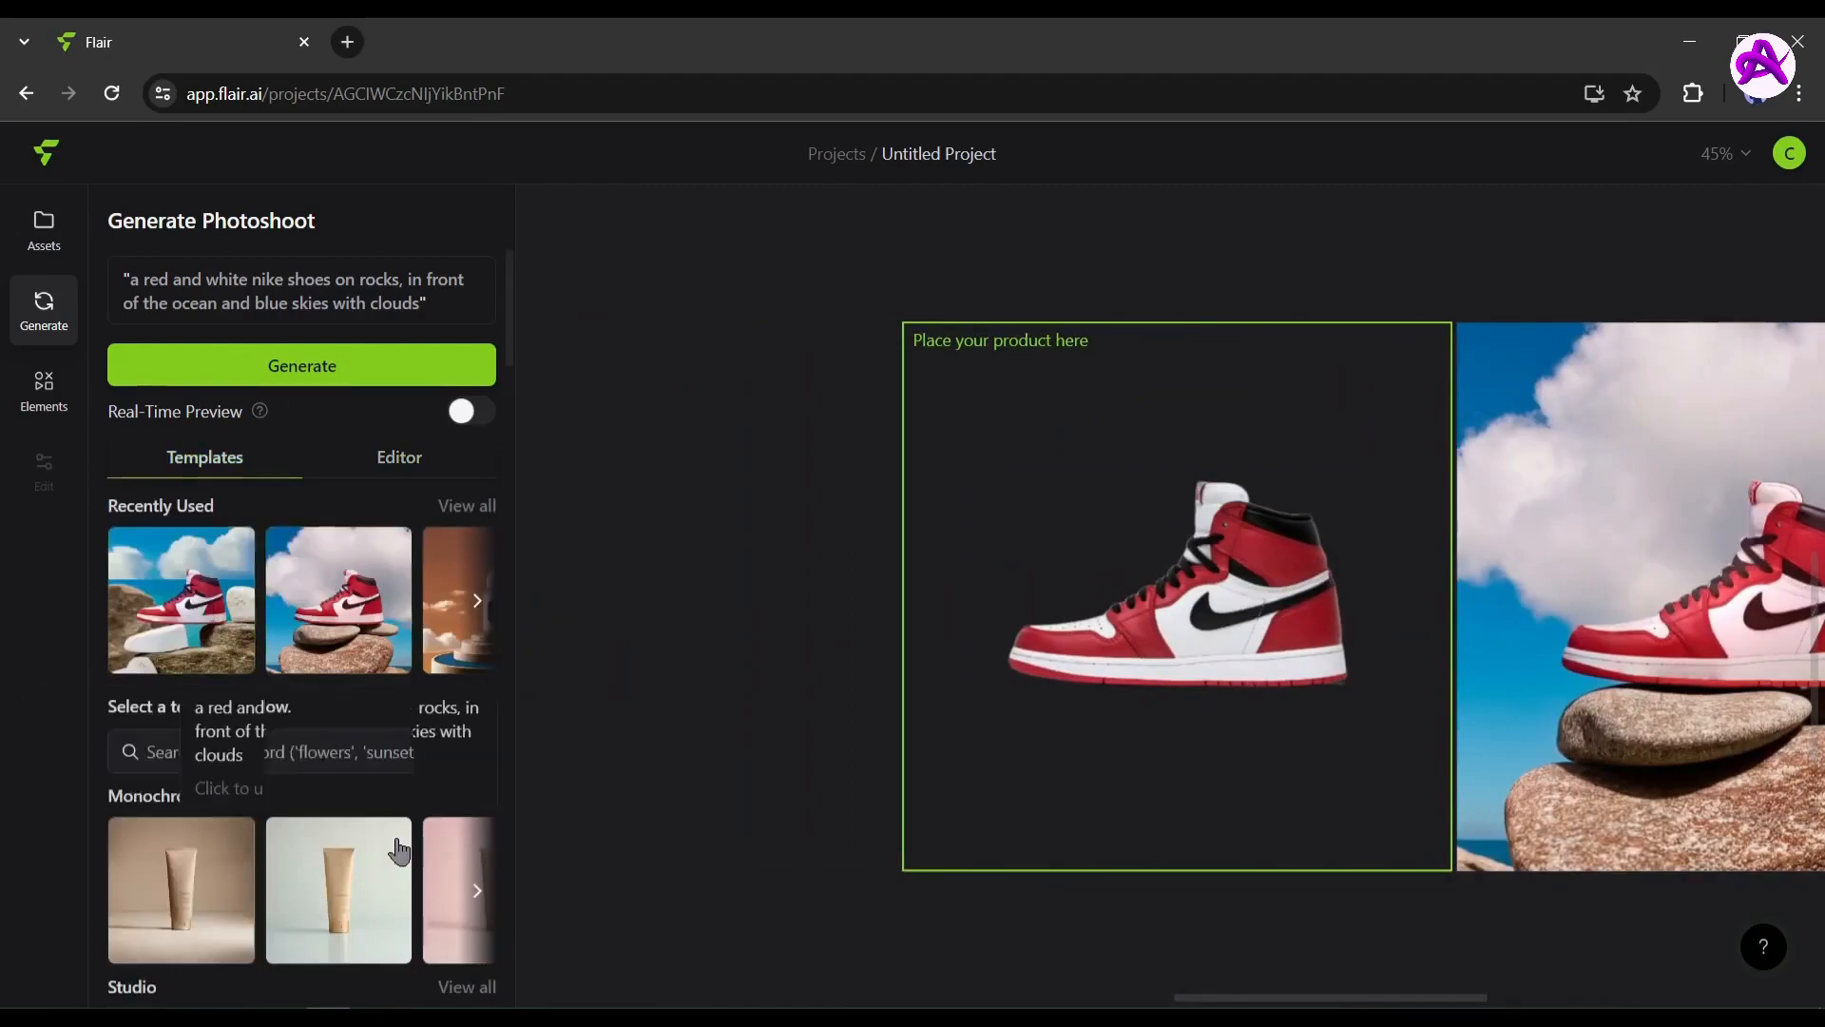
{"action": "scroll", "coordinate": [391, 817], "scroll_direction": "down", "scroll_amount": 5}
{"action": "scroll", "coordinate": [399, 827], "scroll_direction": "down", "scroll_amount": 10}
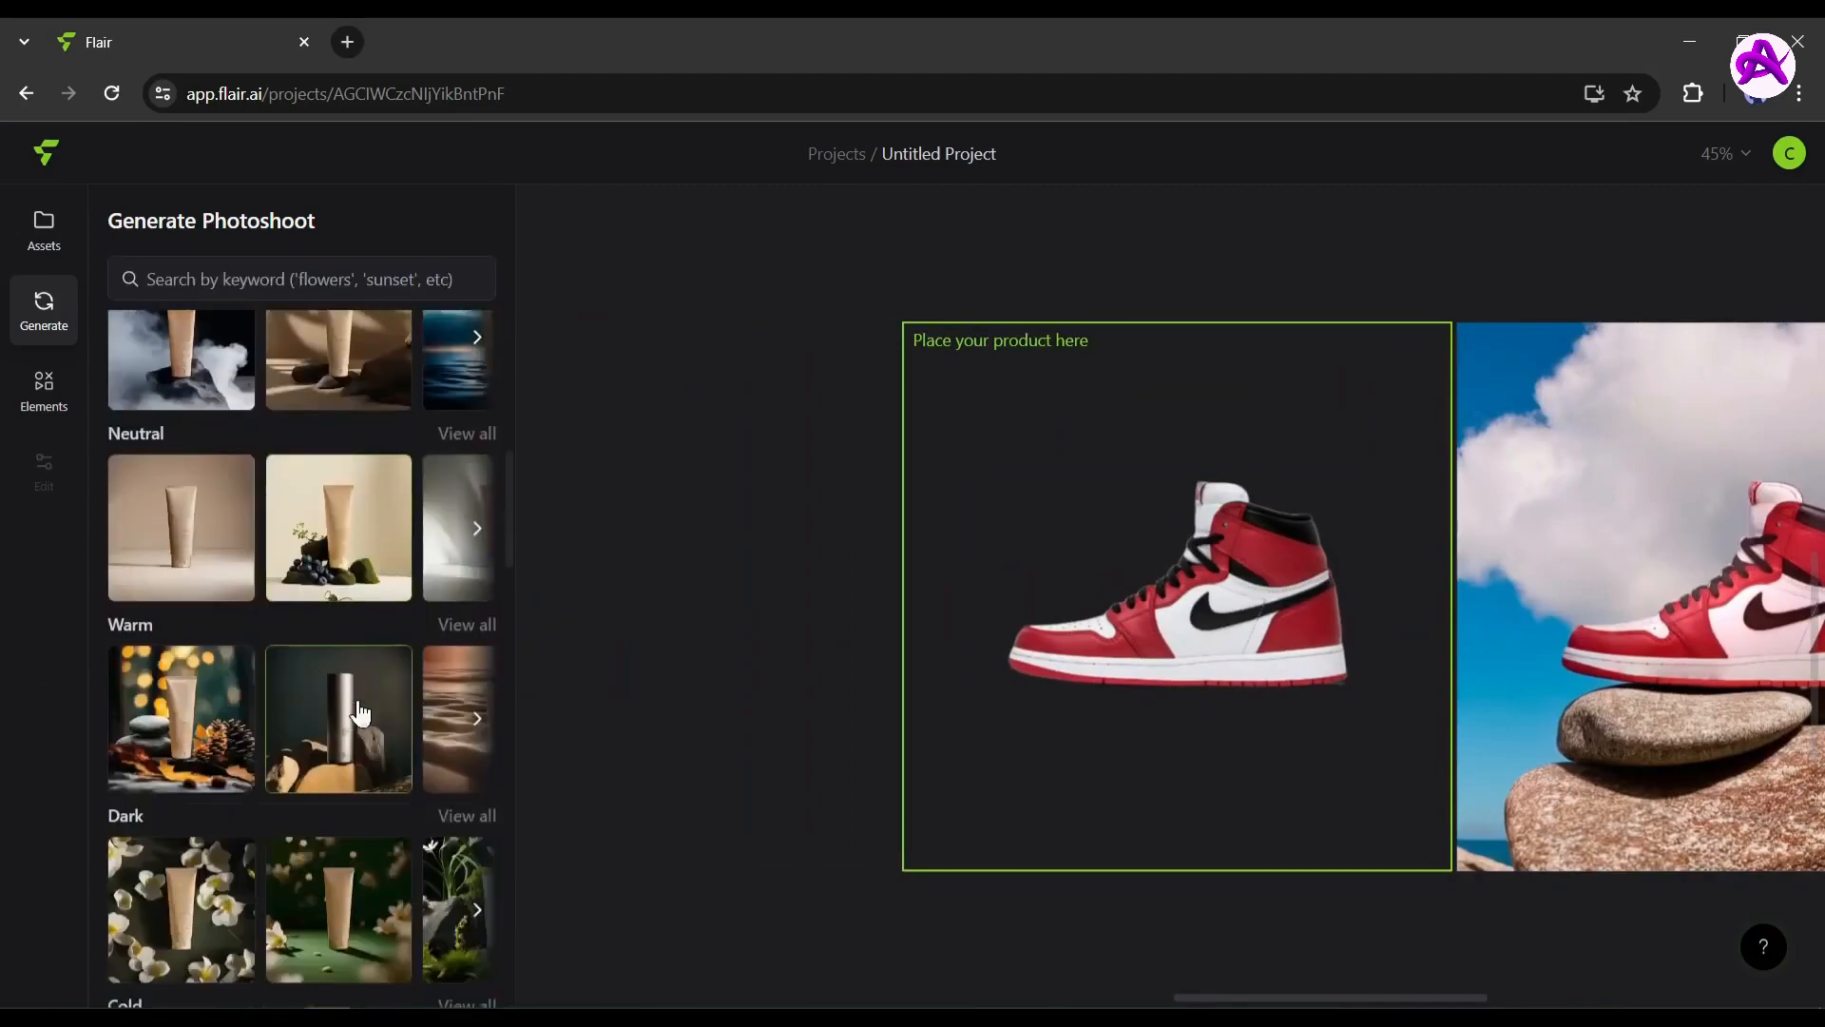
{"action": "scroll", "coordinate": [345, 760], "scroll_direction": "down", "scroll_amount": 5}
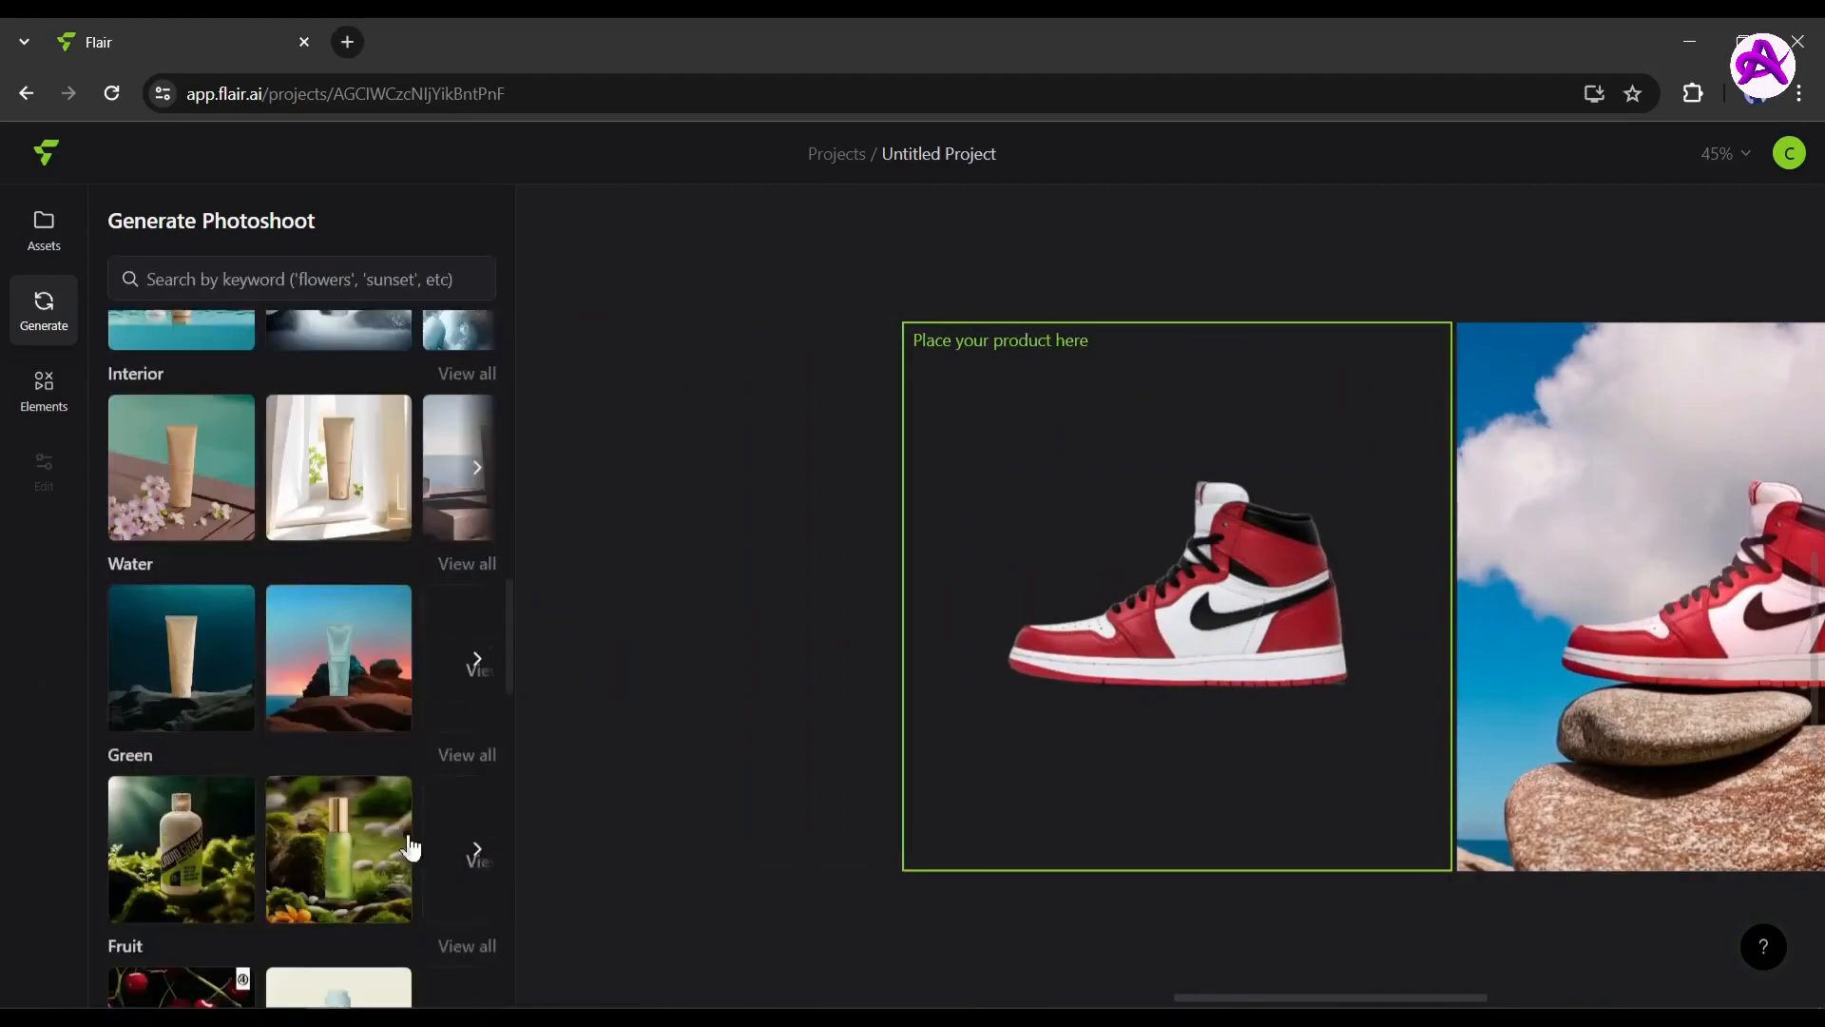
{"action": "scroll", "coordinate": [418, 817], "scroll_direction": "down", "scroll_amount": 2}
{"action": "scroll", "coordinate": [404, 782], "scroll_direction": "down", "scroll_amount": 1}
{"action": "scroll", "coordinate": [361, 794], "scroll_direction": "up", "scroll_amount": 15}
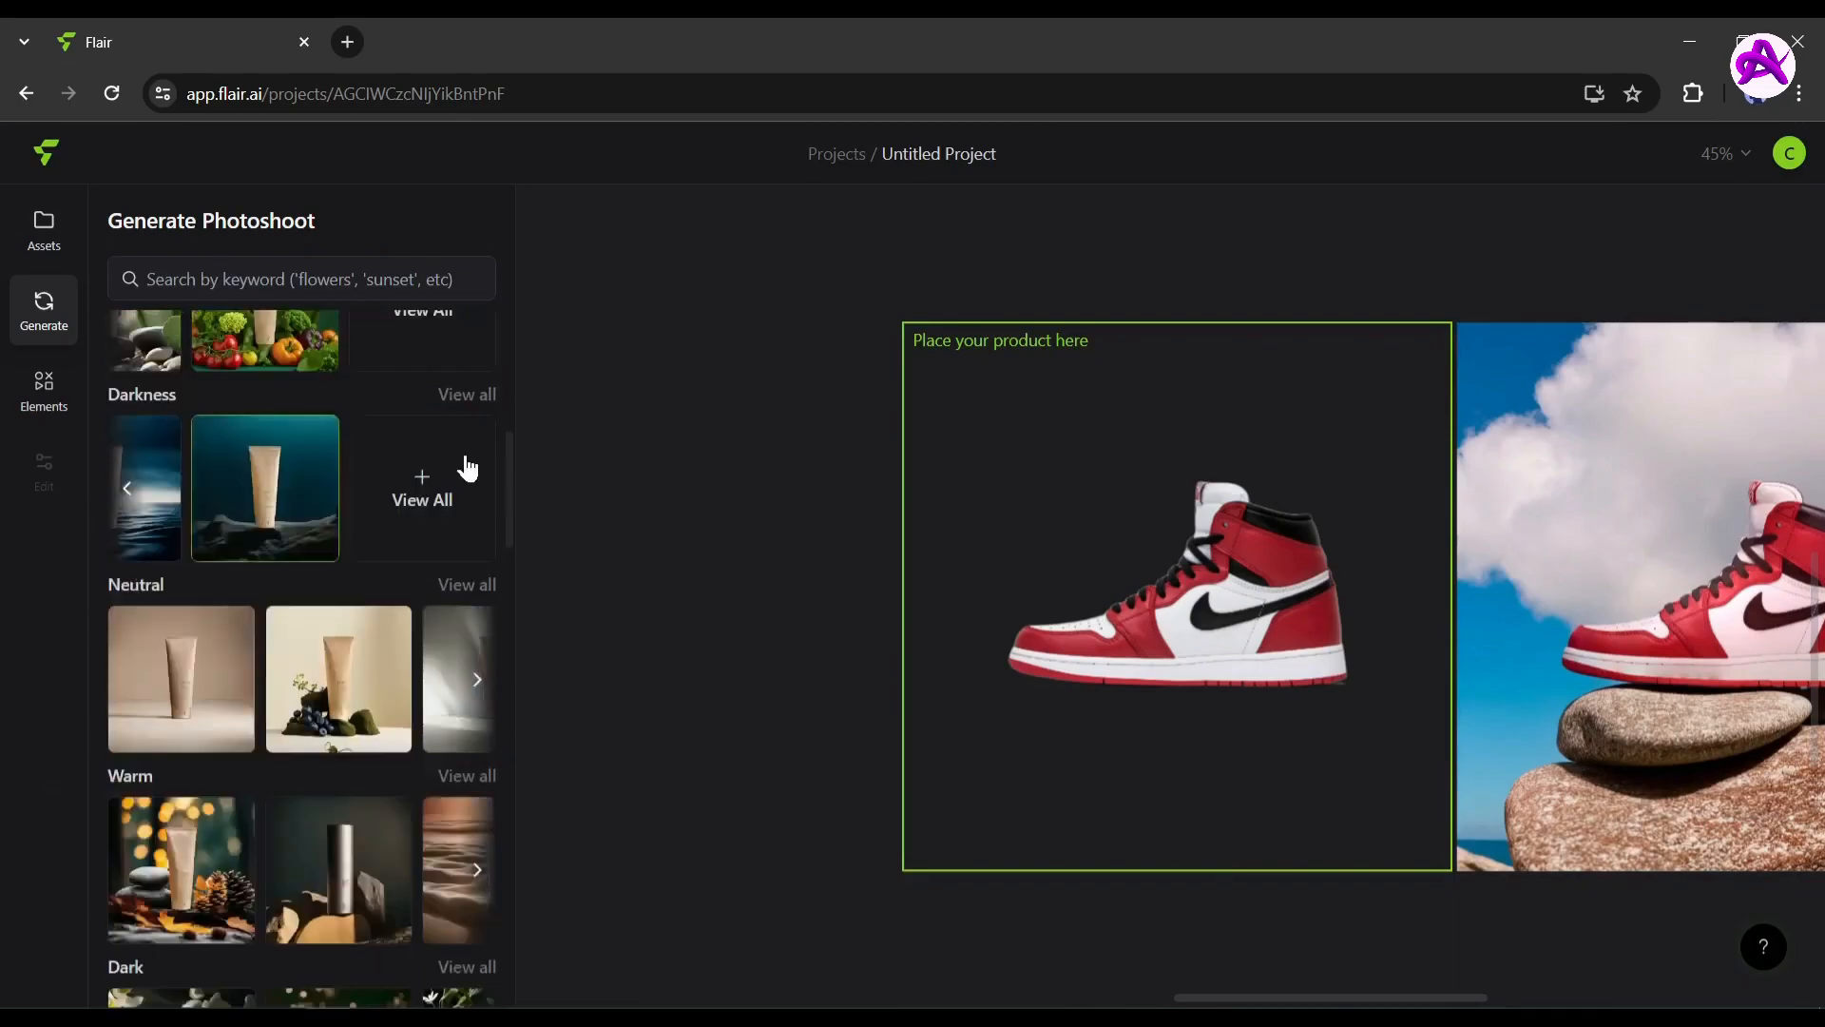
{"action": "scroll", "coordinate": [330, 515], "scroll_direction": "up", "scroll_amount": 8}
{"action": "left_click", "coordinate": [334, 399]}
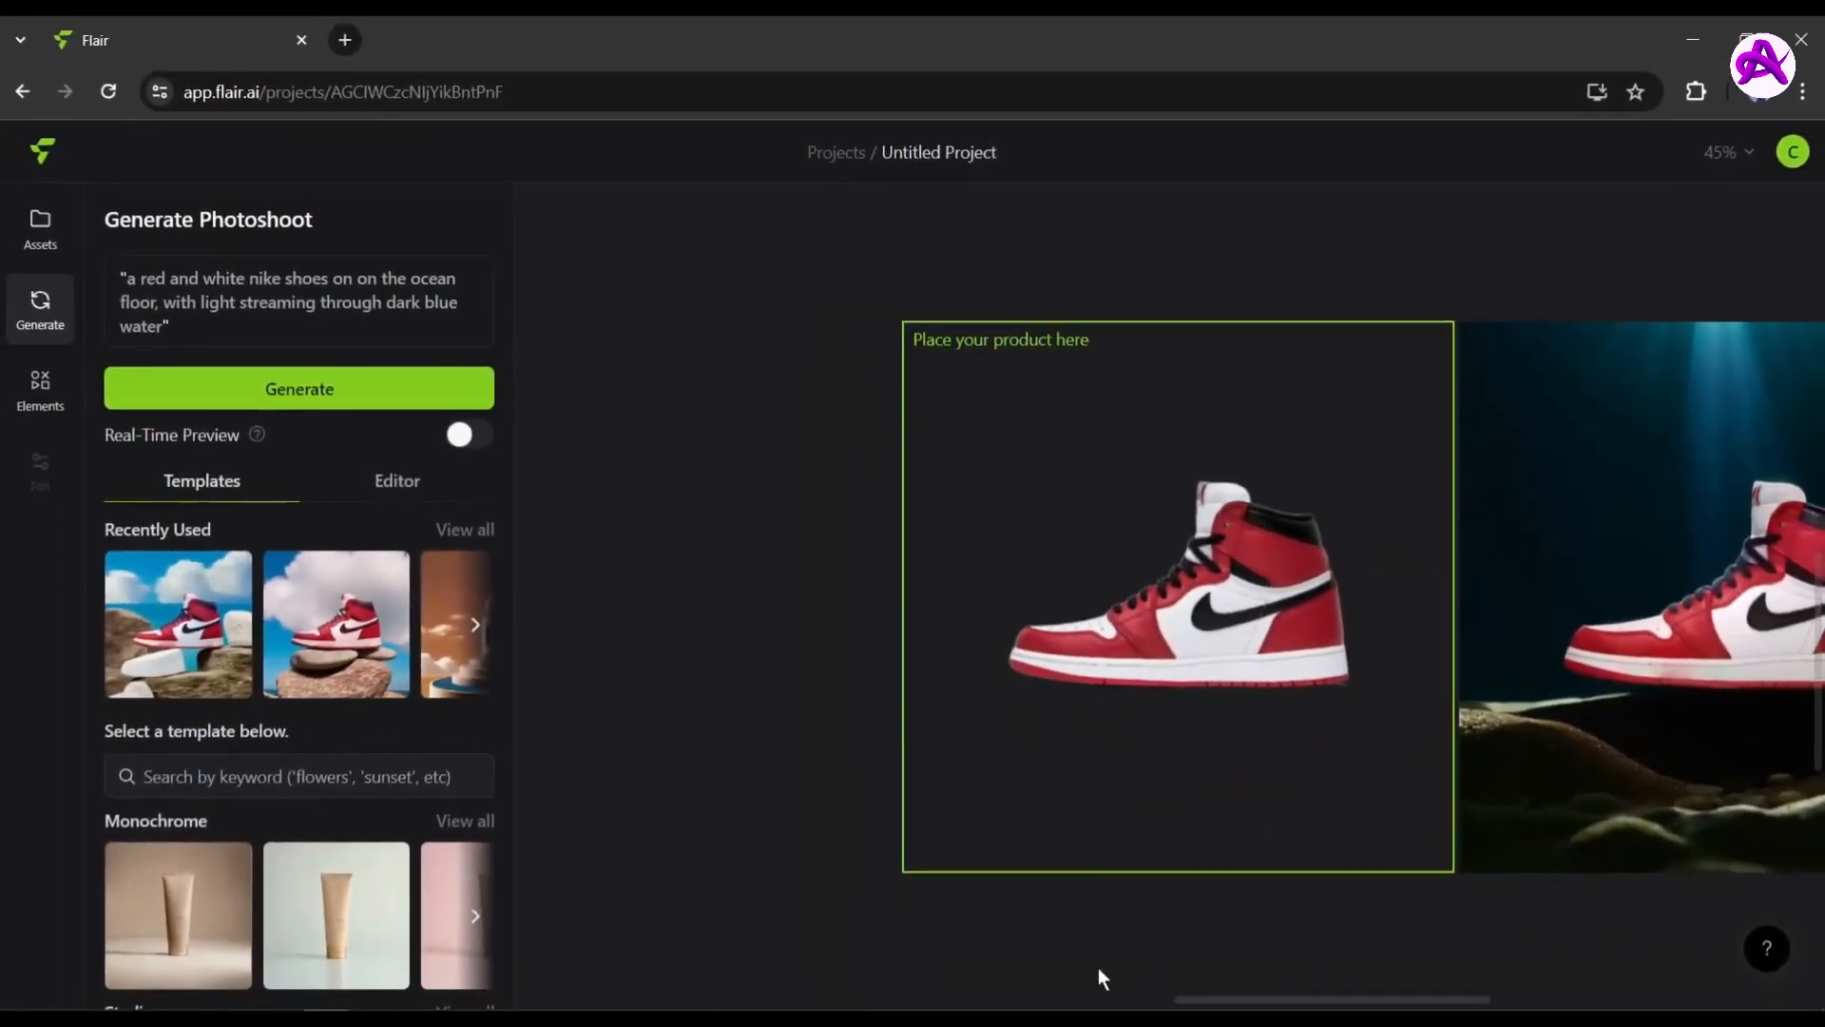
Select the generated underwater image with the sneaker on a flat block among pebbles, and turn on real-time preview.
{"action": "left_click_drag", "start_coordinate": [1241, 1001], "coordinate": [1626, 998]}
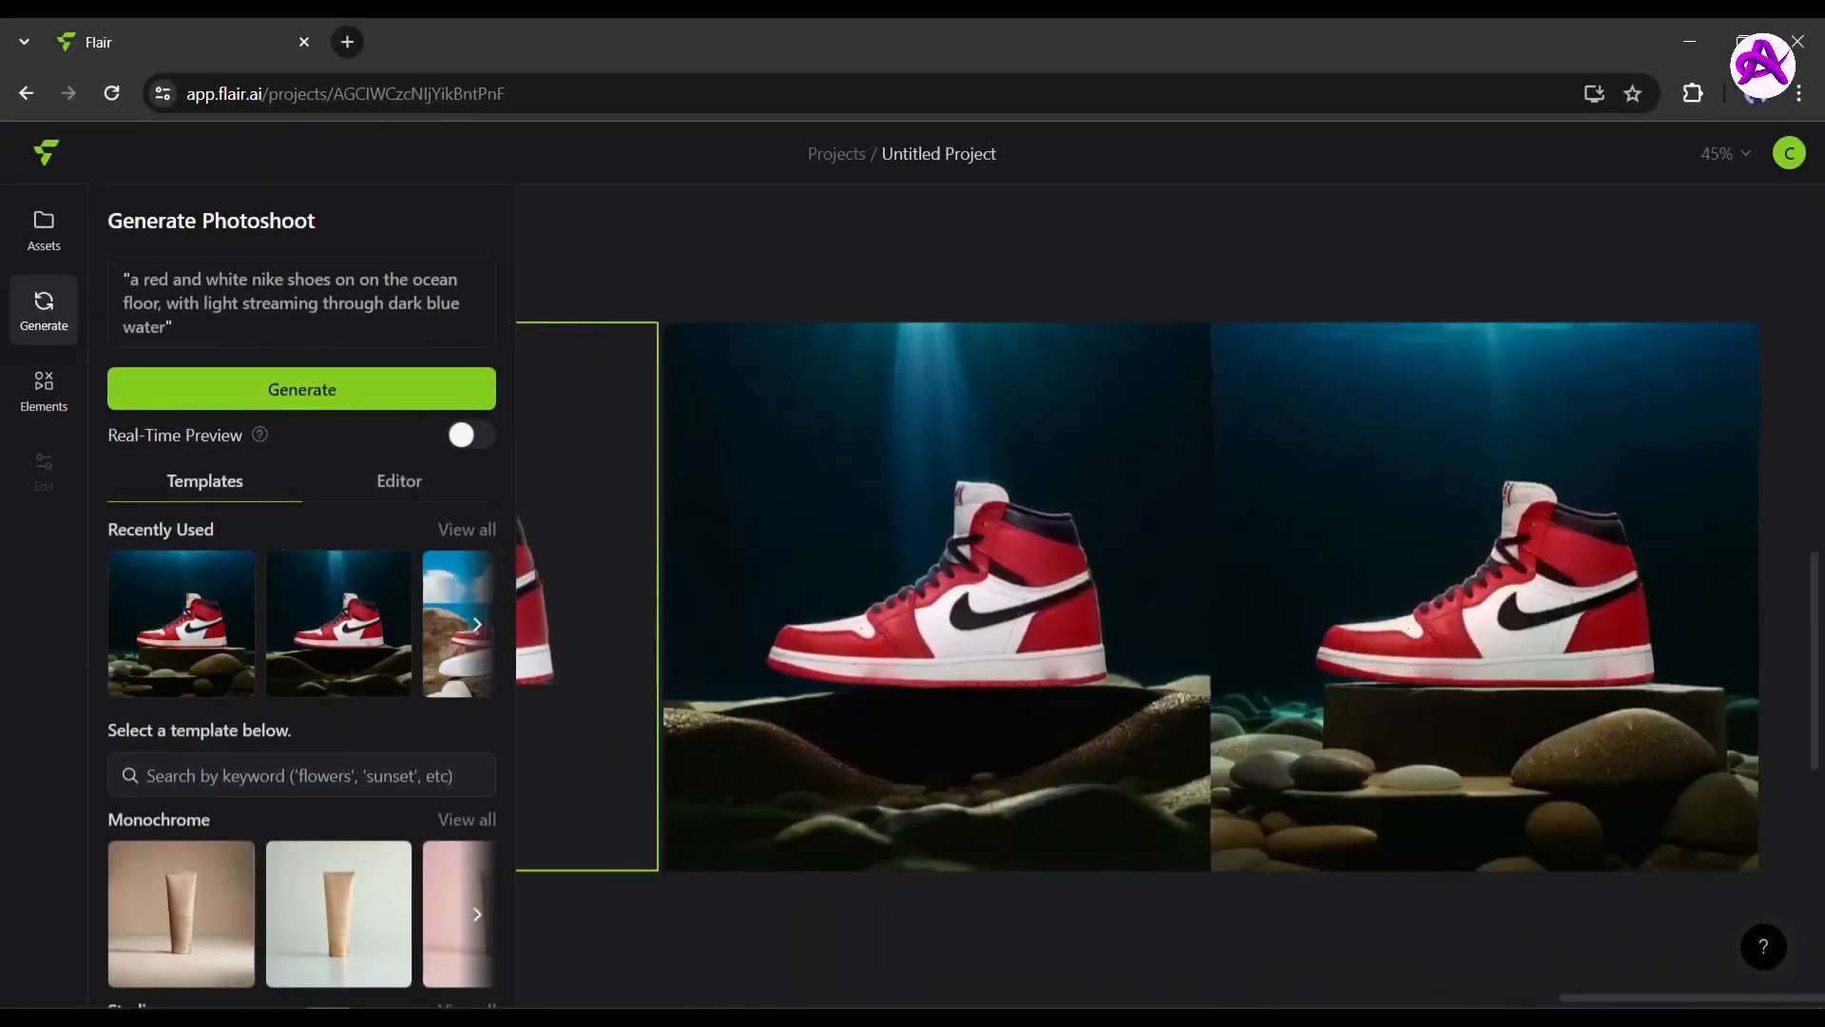
{"action": "scroll", "coordinate": [1141, 596], "scroll_direction": "right", "scroll_amount": 1}
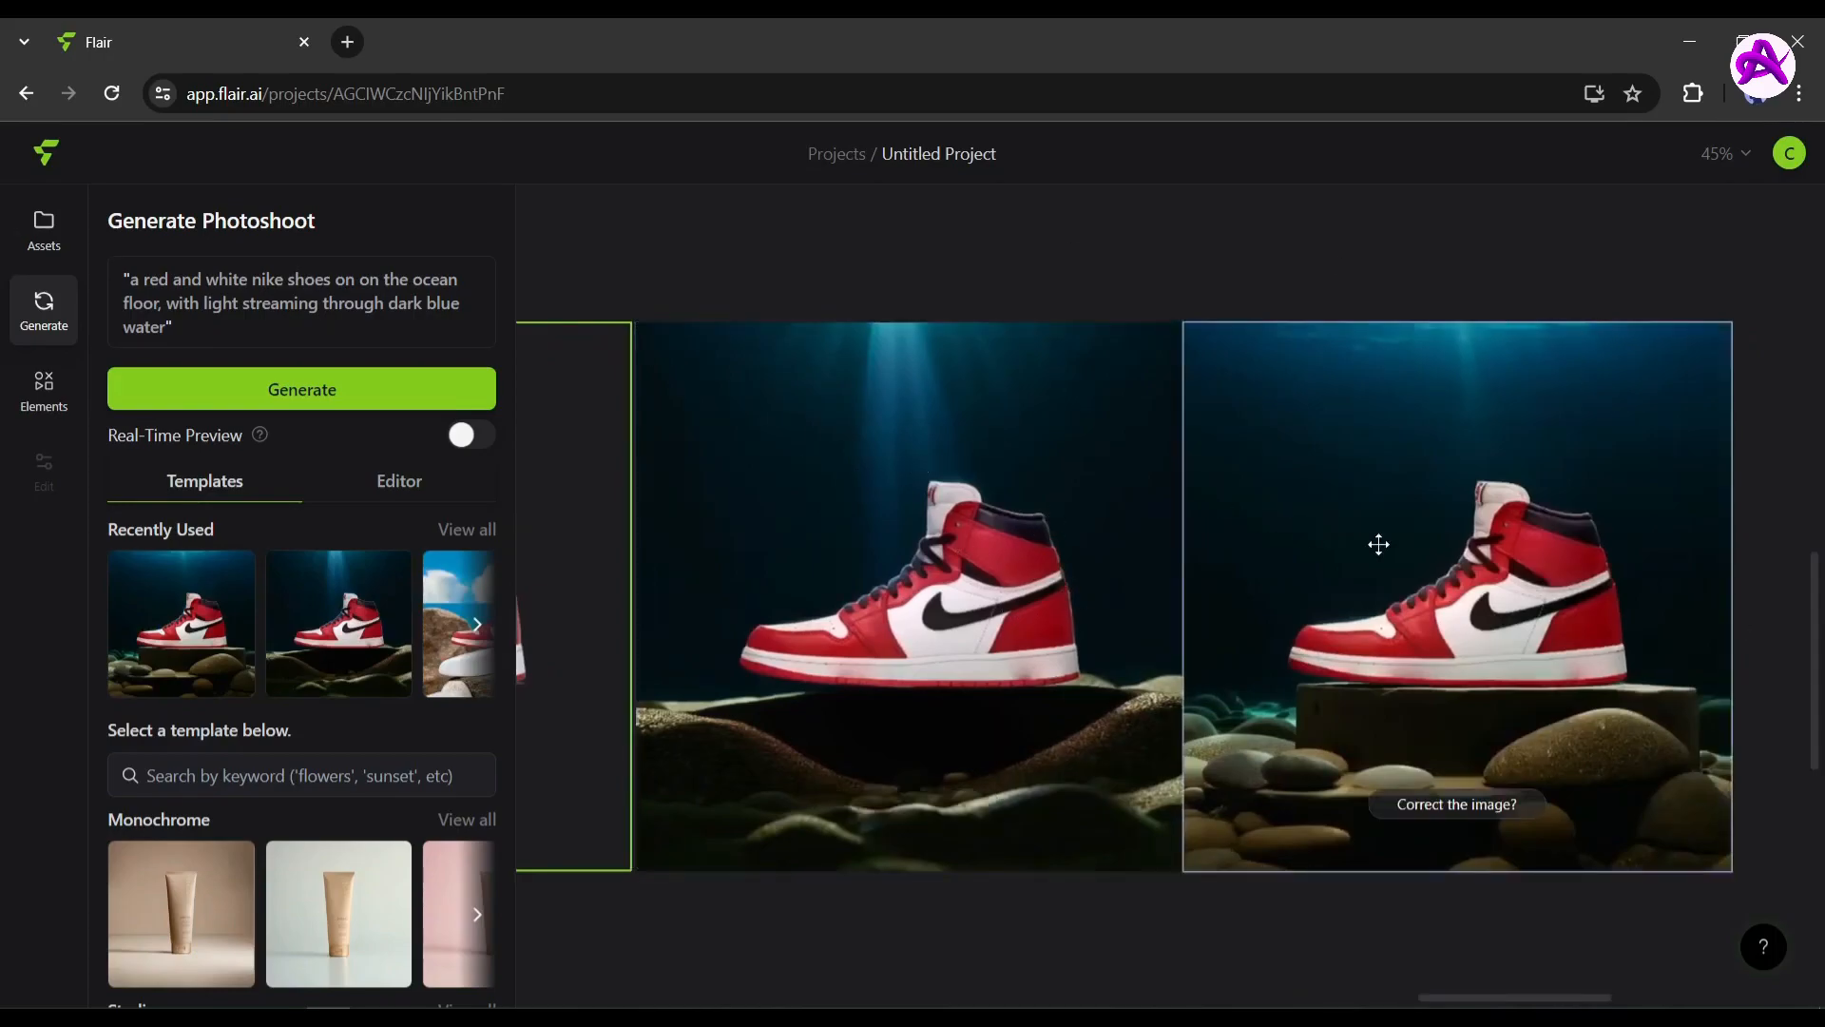
{"action": "left_click", "coordinate": [1485, 526]}
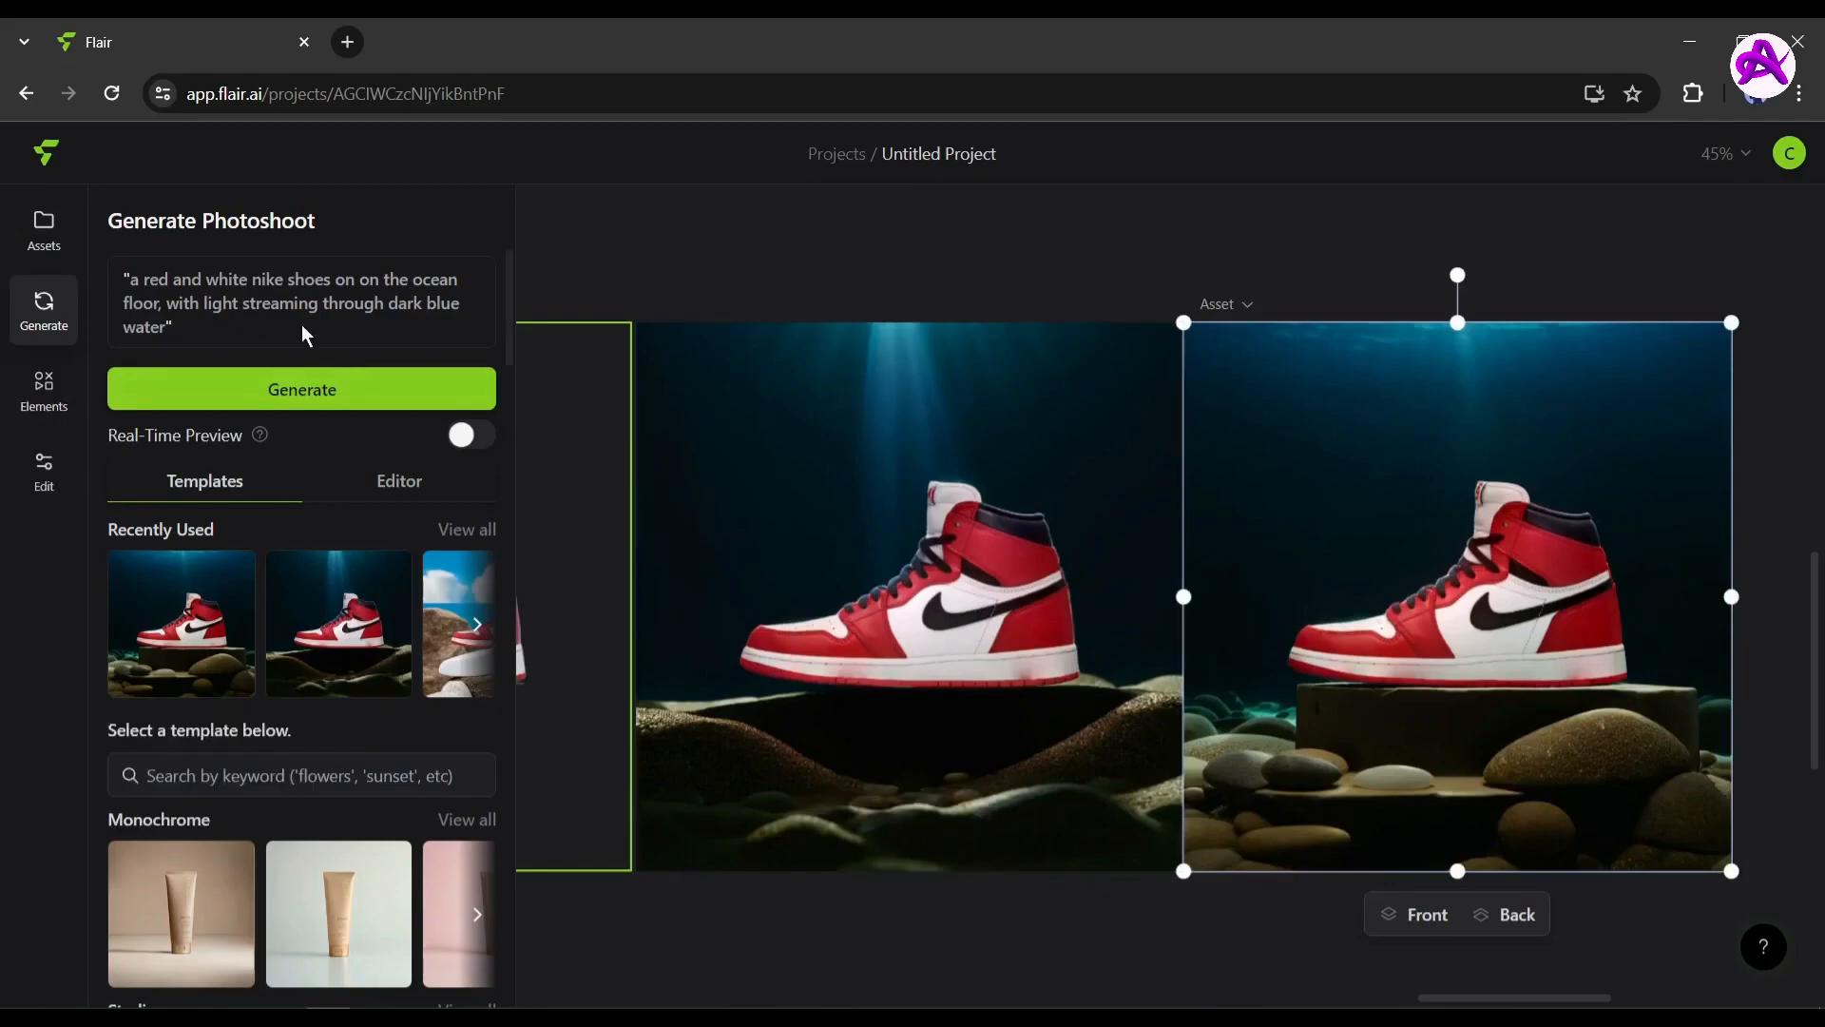
{"action": "left_click", "coordinate": [467, 435]}
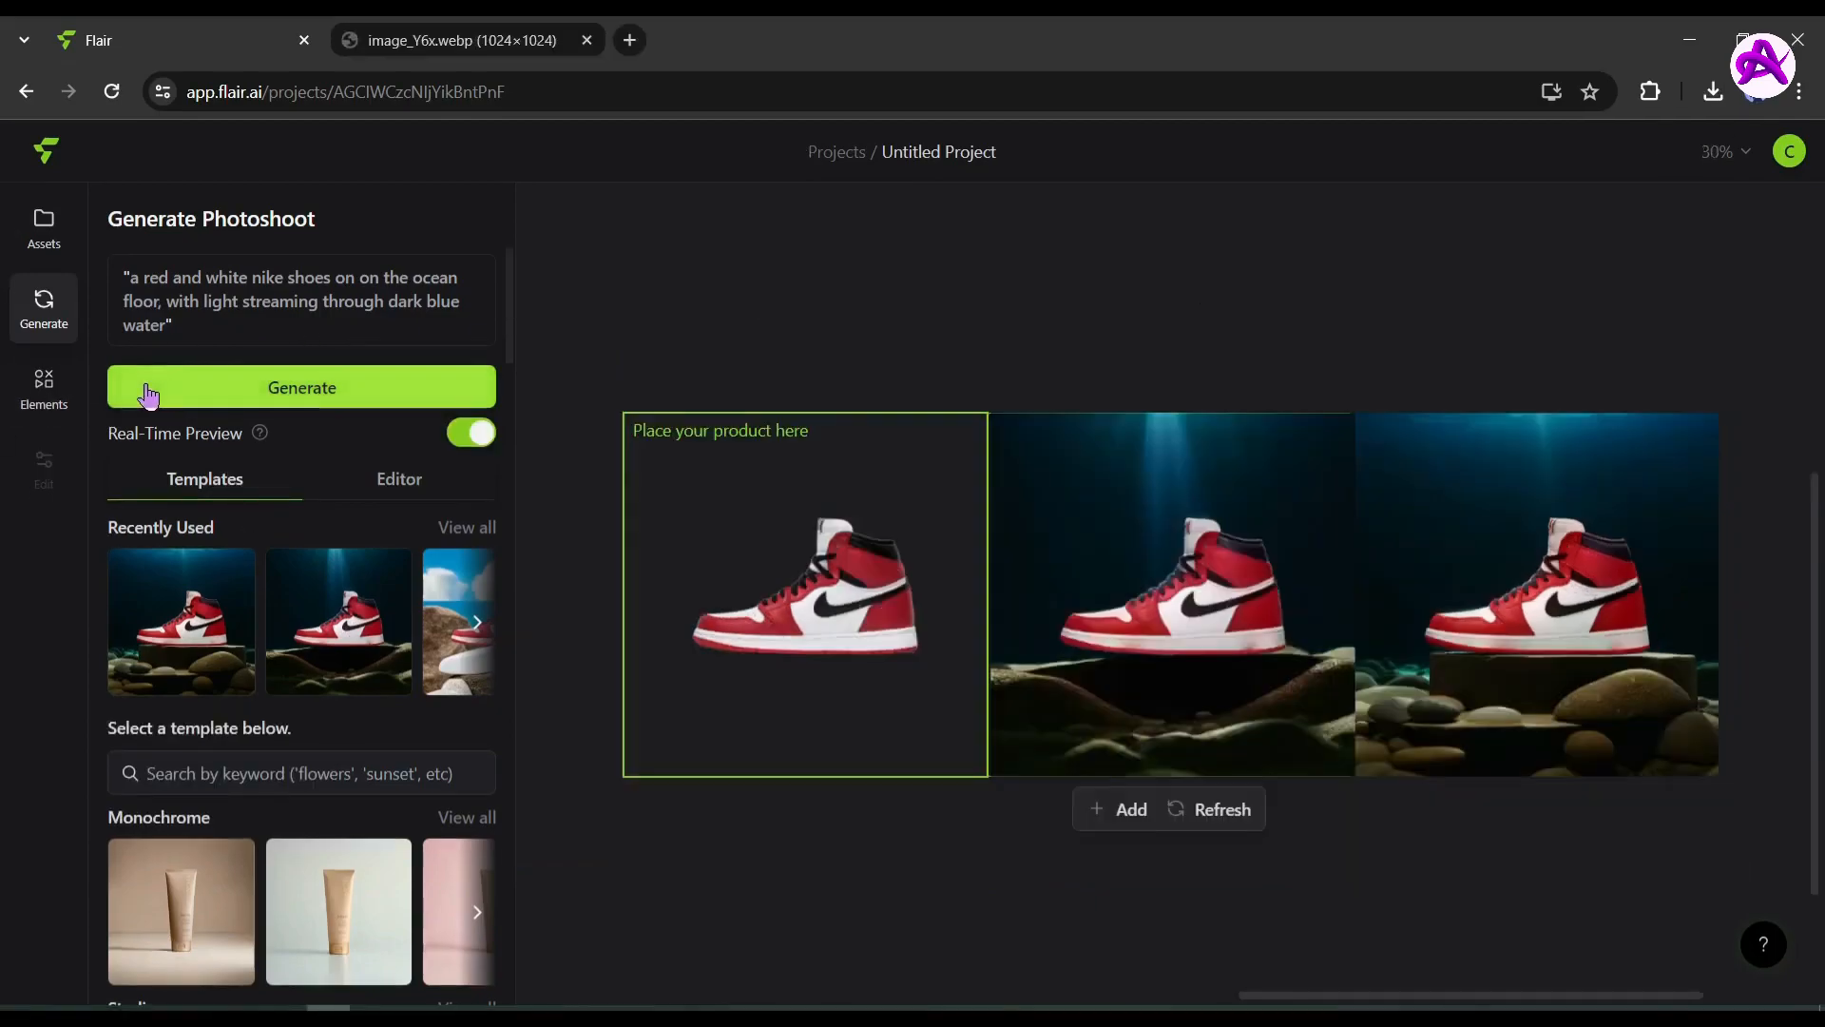
Add the brown mushroom element from the Rocks and Natural Elements category to the canvas.
{"action": "left_click", "coordinate": [46, 390]}
{"action": "scroll", "coordinate": [428, 514], "scroll_direction": "down", "scroll_amount": 15}
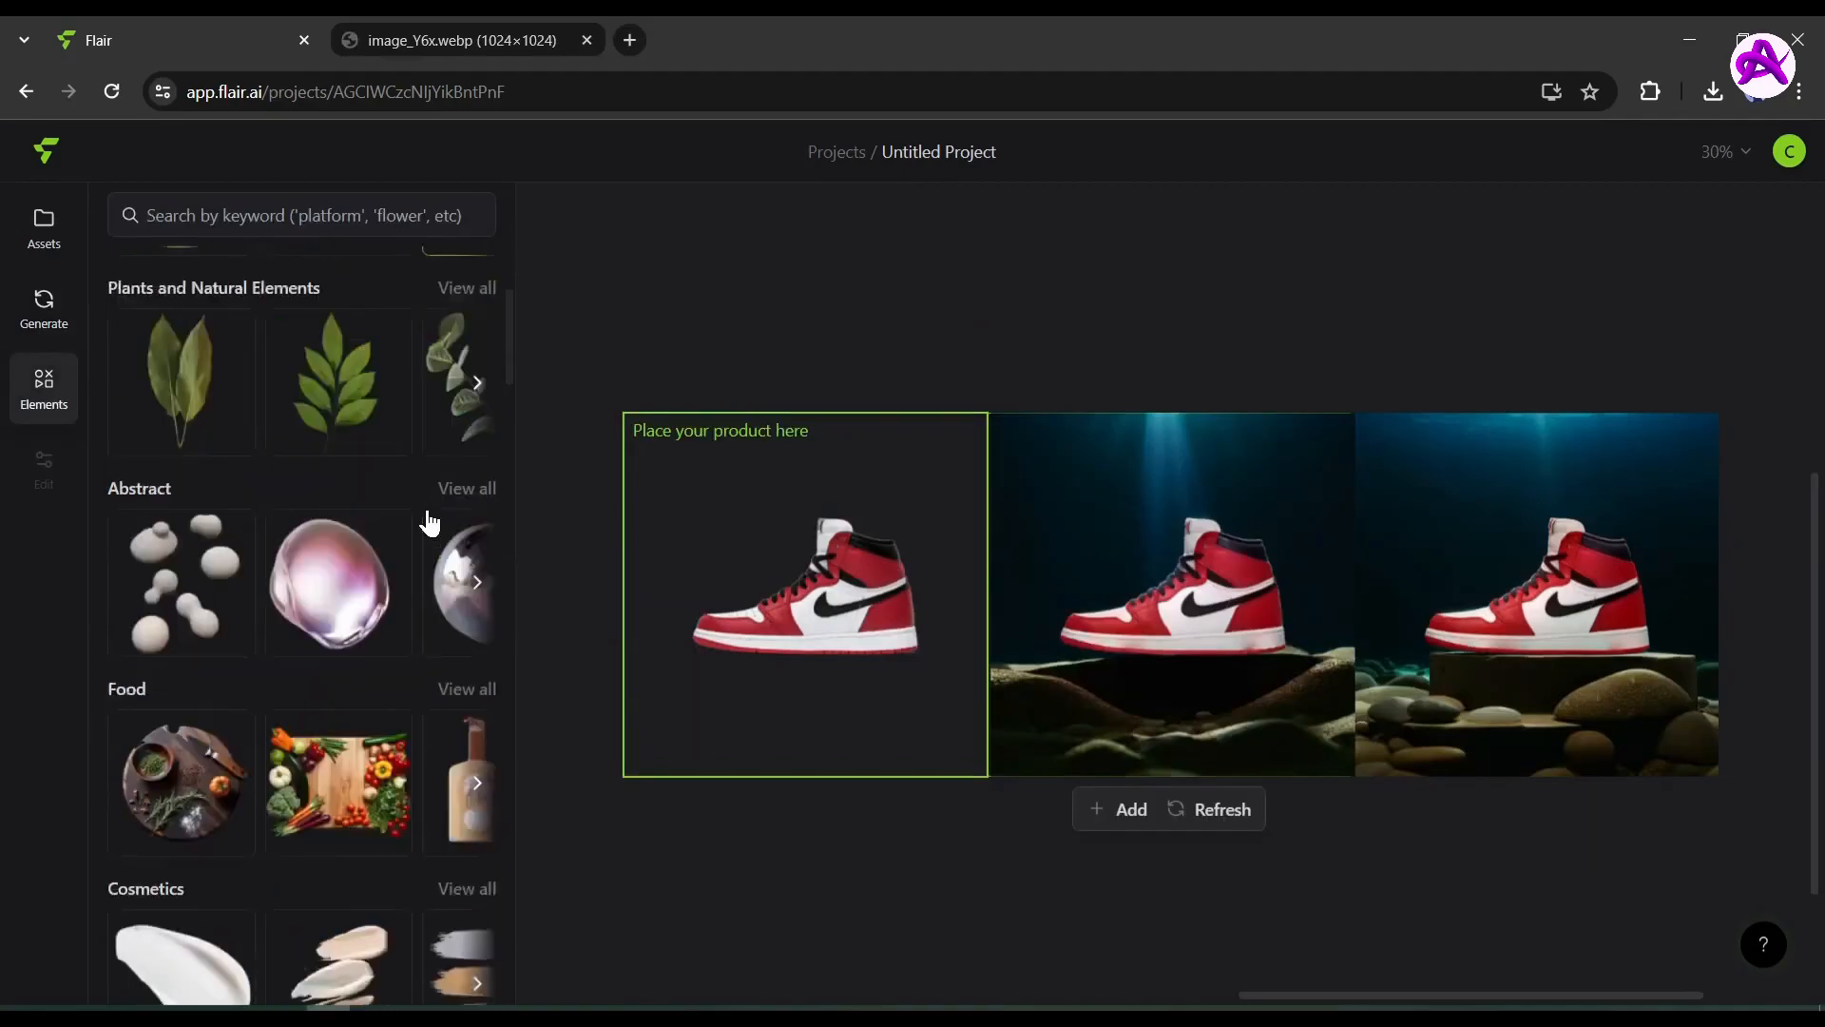
{"action": "scroll", "coordinate": [400, 504], "scroll_direction": "down", "scroll_amount": 10}
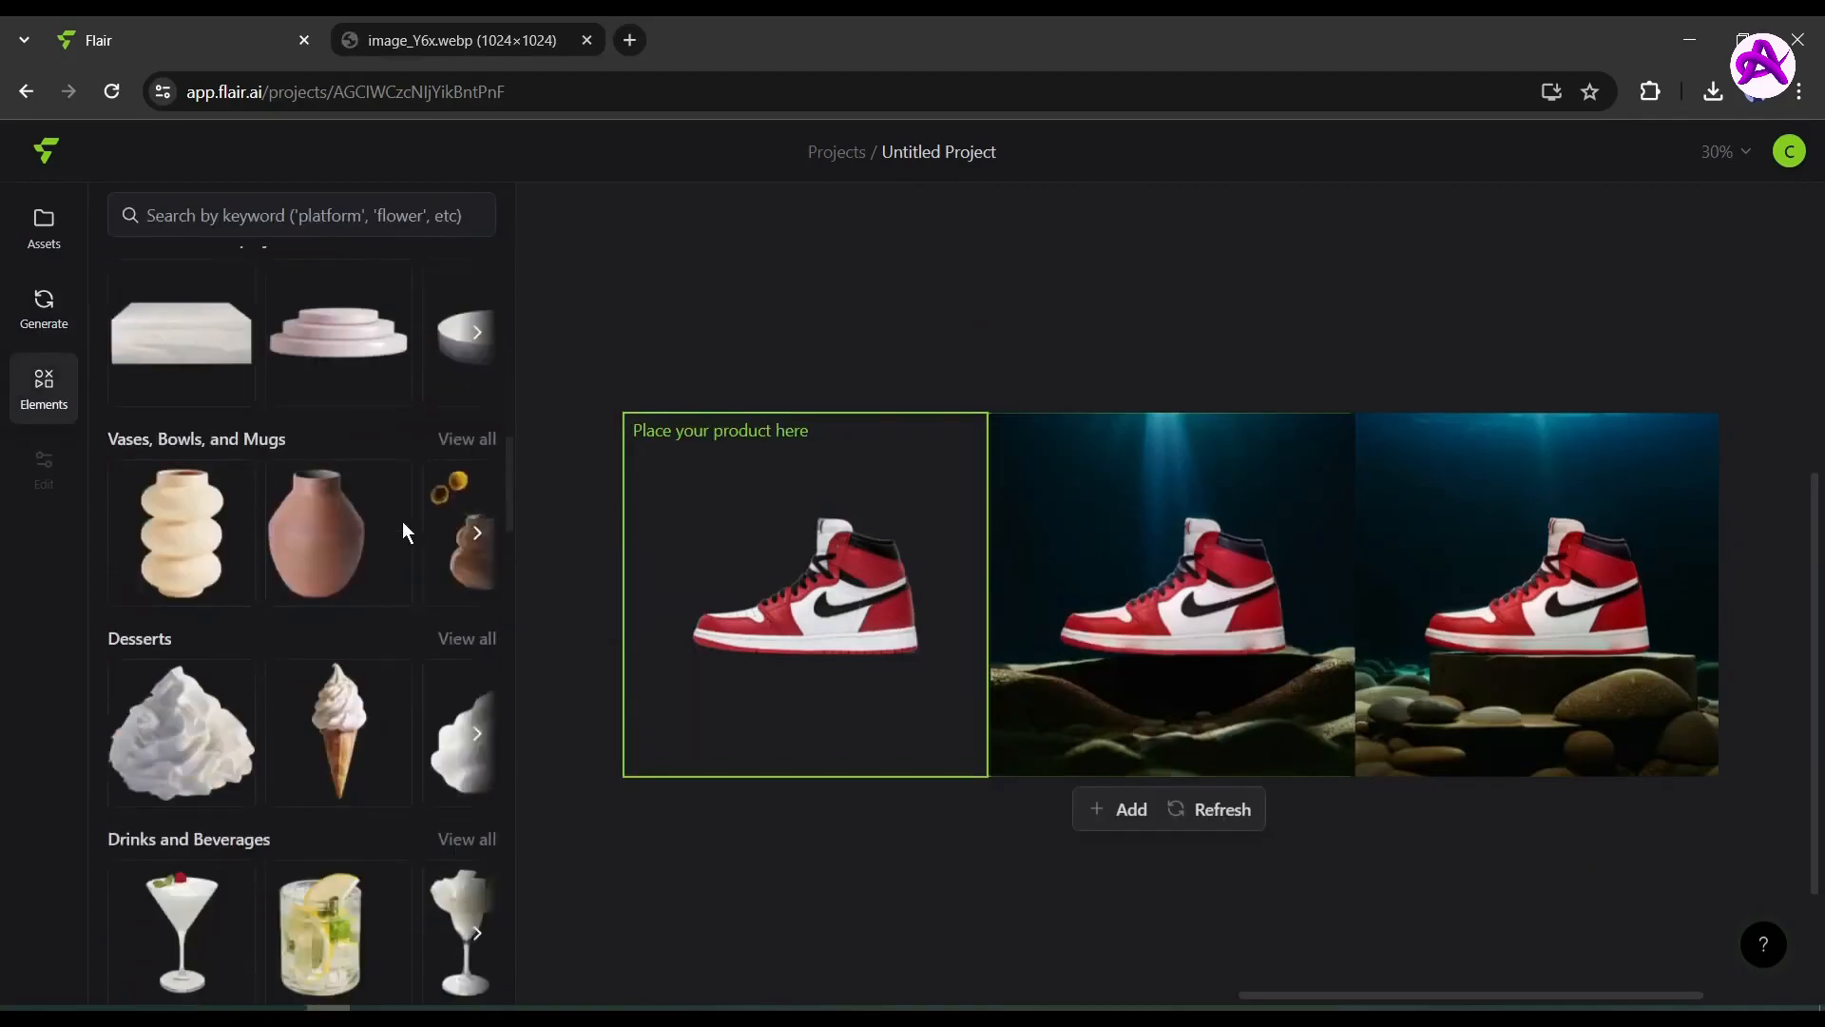
{"action": "scroll", "coordinate": [378, 714], "scroll_direction": "up", "scroll_amount": 8}
{"action": "scroll", "coordinate": [379, 714], "scroll_direction": "up", "scroll_amount": 10}
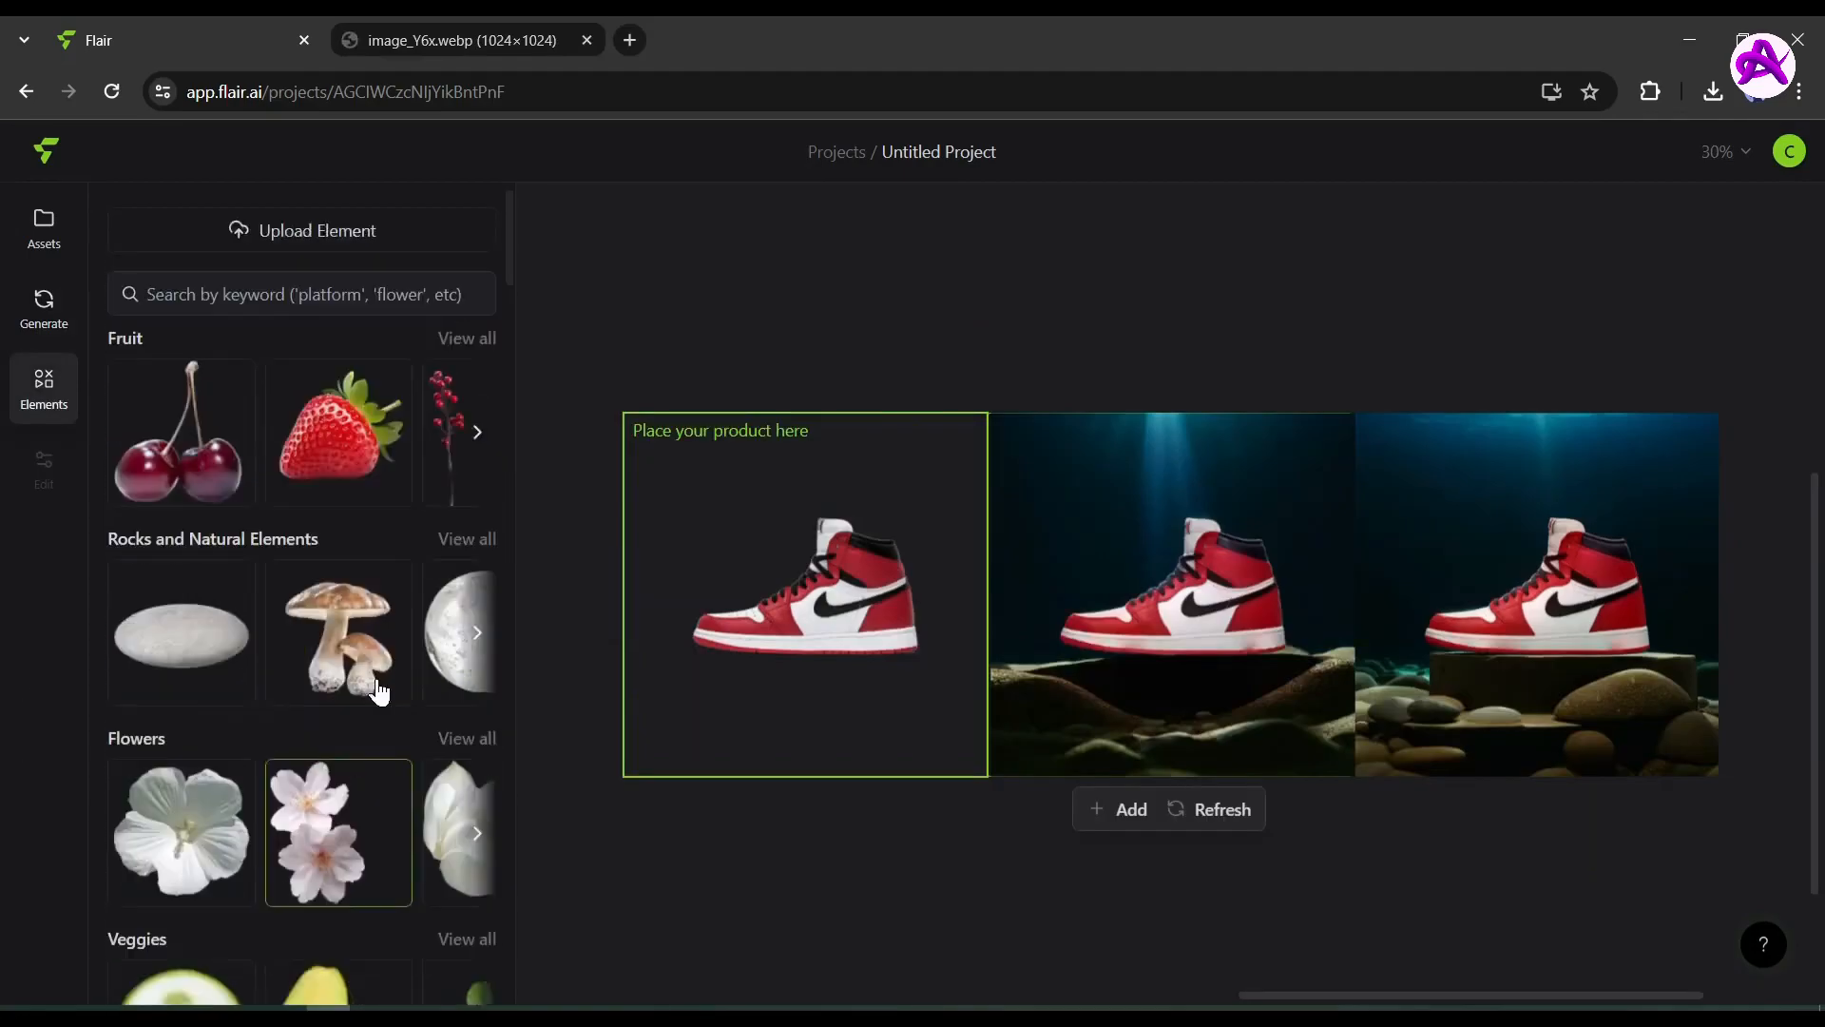
{"action": "scroll", "coordinate": [241, 803], "scroll_direction": "down", "scroll_amount": 1}
{"action": "left_click", "coordinate": [339, 552]}
Resize and arrange the mushrooms and the sneaker side by side in the lower part of the product frame.
{"action": "left_click", "coordinate": [936, 607]}
{"action": "left_click_drag", "start_coordinate": [937, 606], "coordinate": [905, 676]}
{"action": "left_click", "coordinate": [711, 605]}
{"action": "left_click_drag", "start_coordinate": [778, 550], "coordinate": [831, 497]}
{"action": "left_click_drag", "start_coordinate": [727, 608], "coordinate": [701, 628]}
{"action": "left_click_drag", "start_coordinate": [889, 651], "coordinate": [893, 651]}
Generate a photoshoot with the prompt "a red and white nike shoes on on the ocean floor with mushrooms, with light streaming through dark blue water".
{"action": "scroll", "coordinate": [344, 372], "scroll_direction": "up", "scroll_amount": 1}
{"action": "left_click", "coordinate": [44, 314]}
{"action": "left_click", "coordinate": [298, 390]}
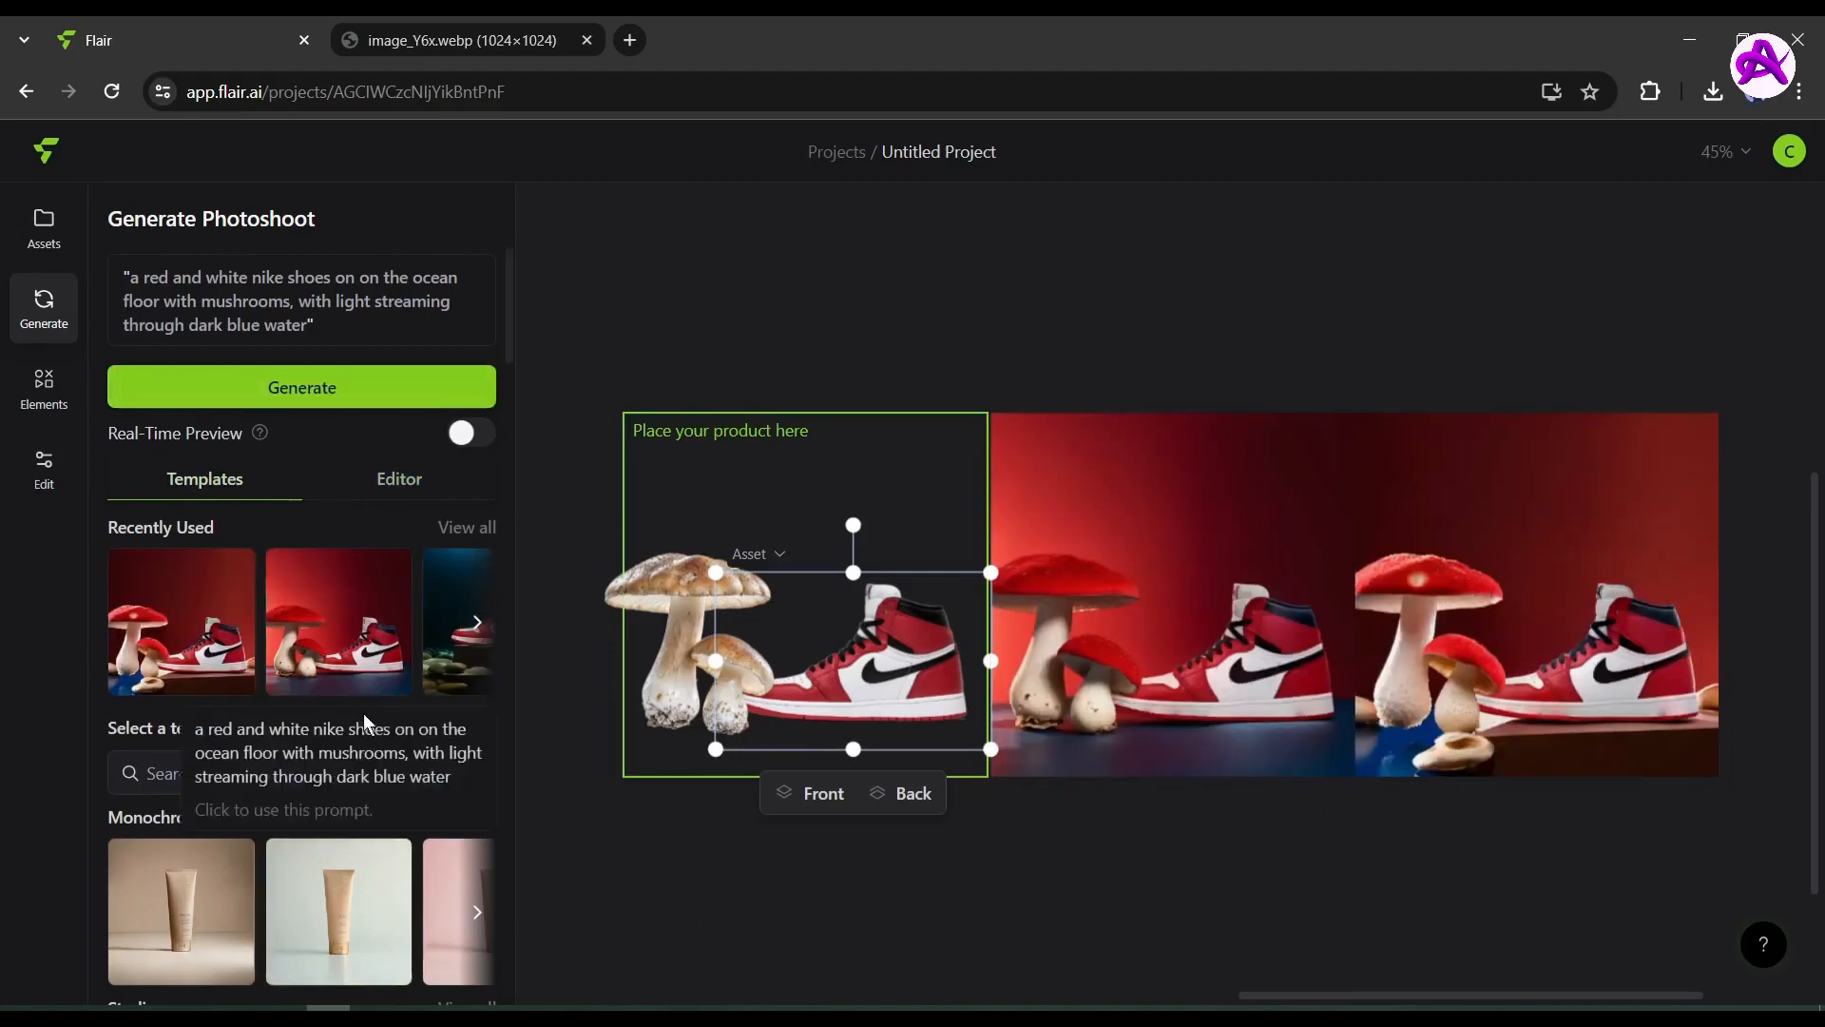
Download the first generated mushroom image as WEBP, open the downloaded file to view it, and return to the project.
{"action": "scroll", "coordinate": [380, 666], "scroll_direction": "down", "scroll_amount": 6}
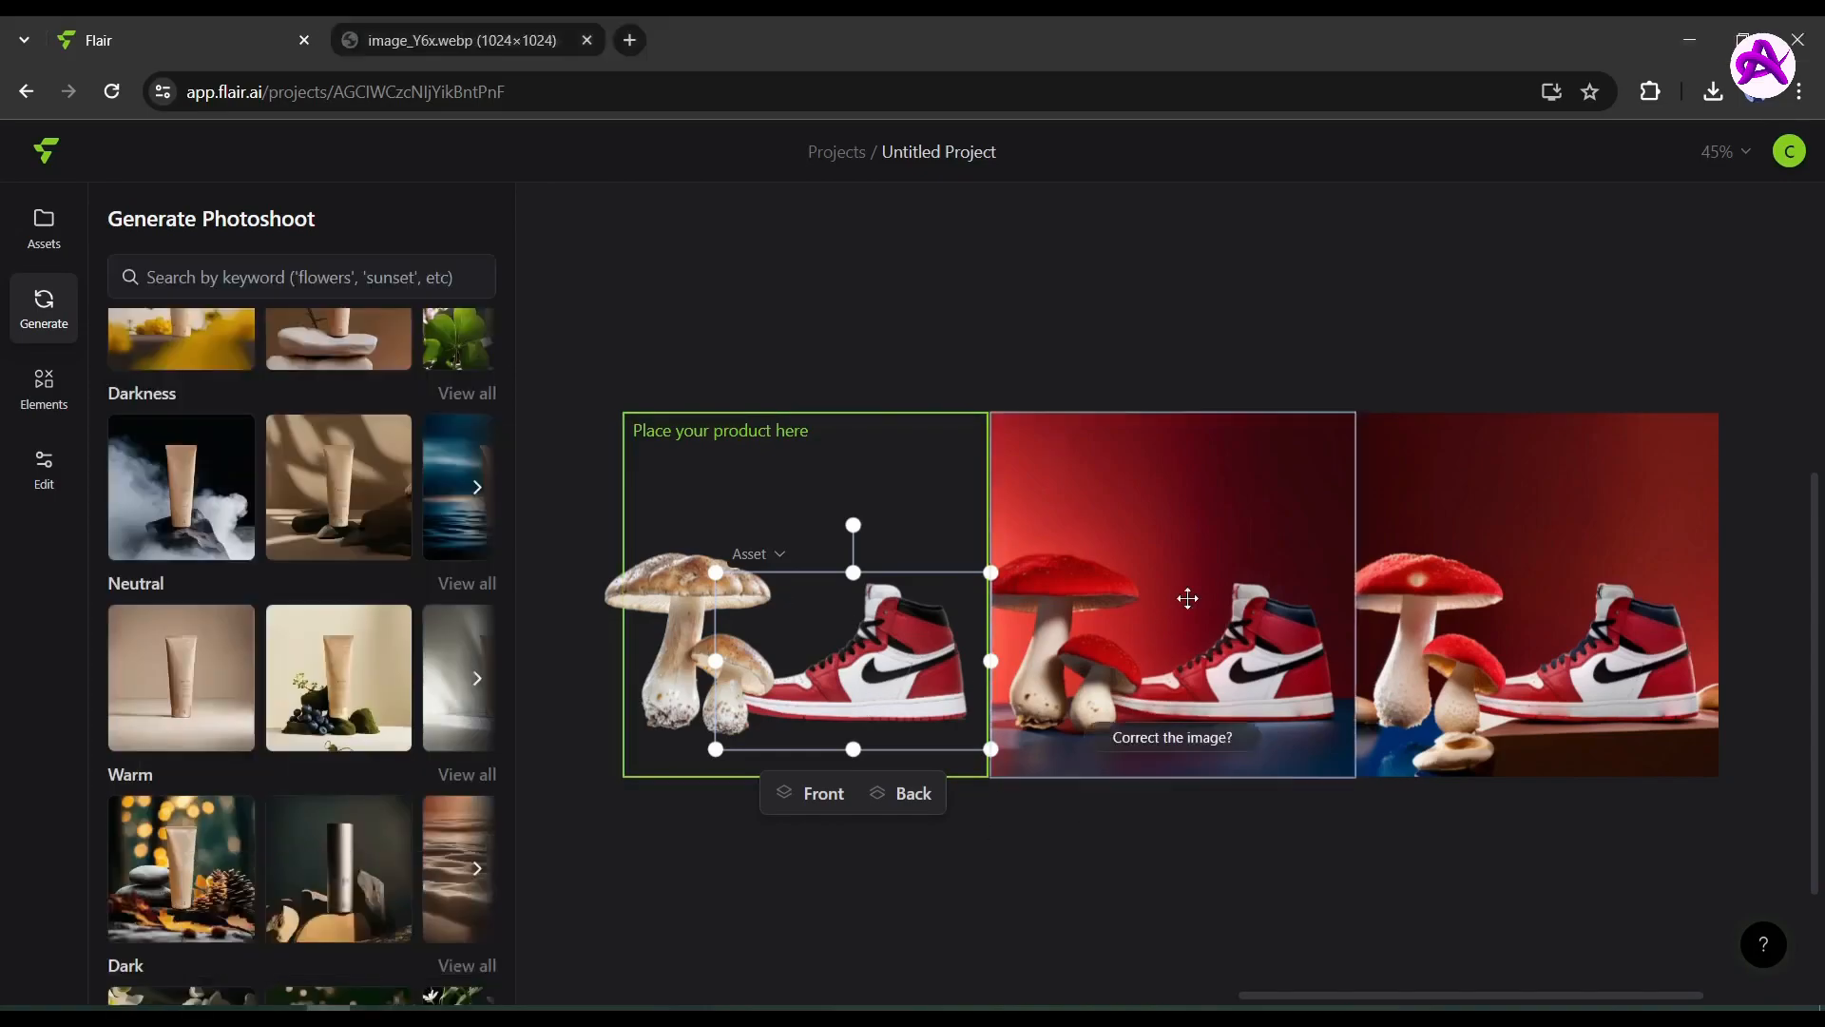
{"action": "left_click", "coordinate": [1052, 618]}
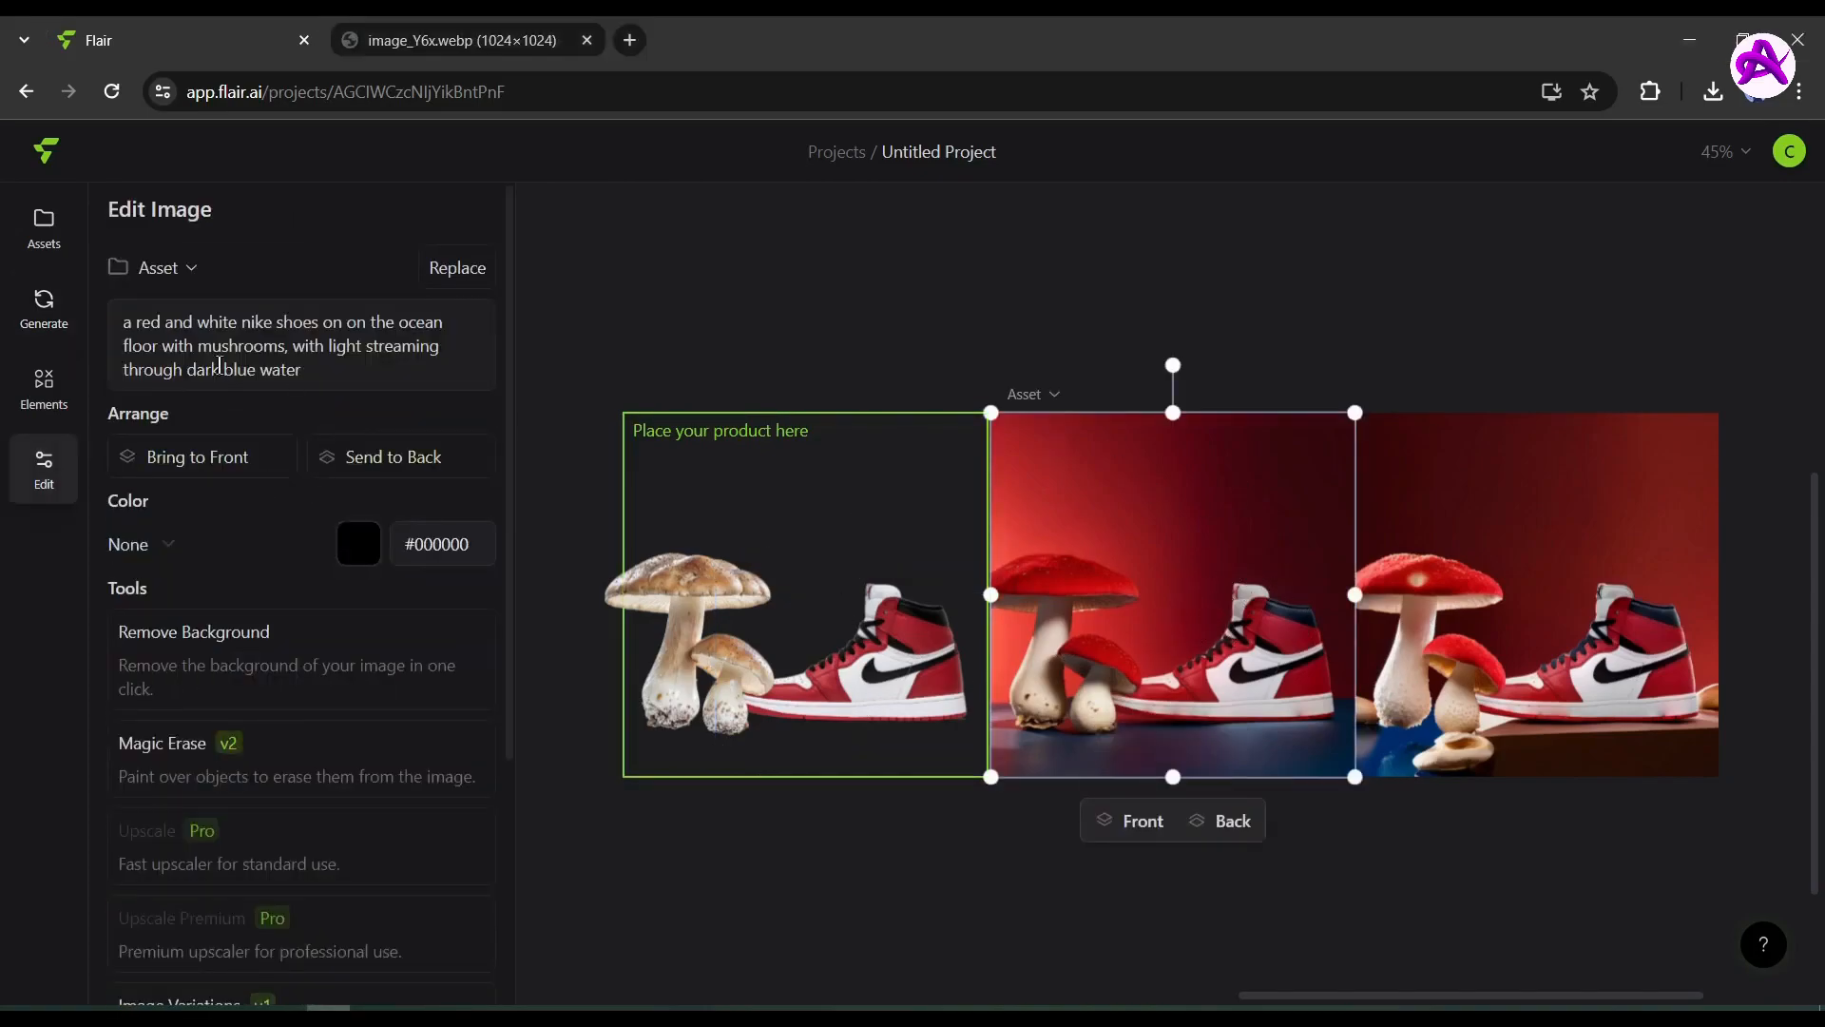
{"action": "scroll", "coordinate": [249, 532], "scroll_direction": "down", "scroll_amount": 3}
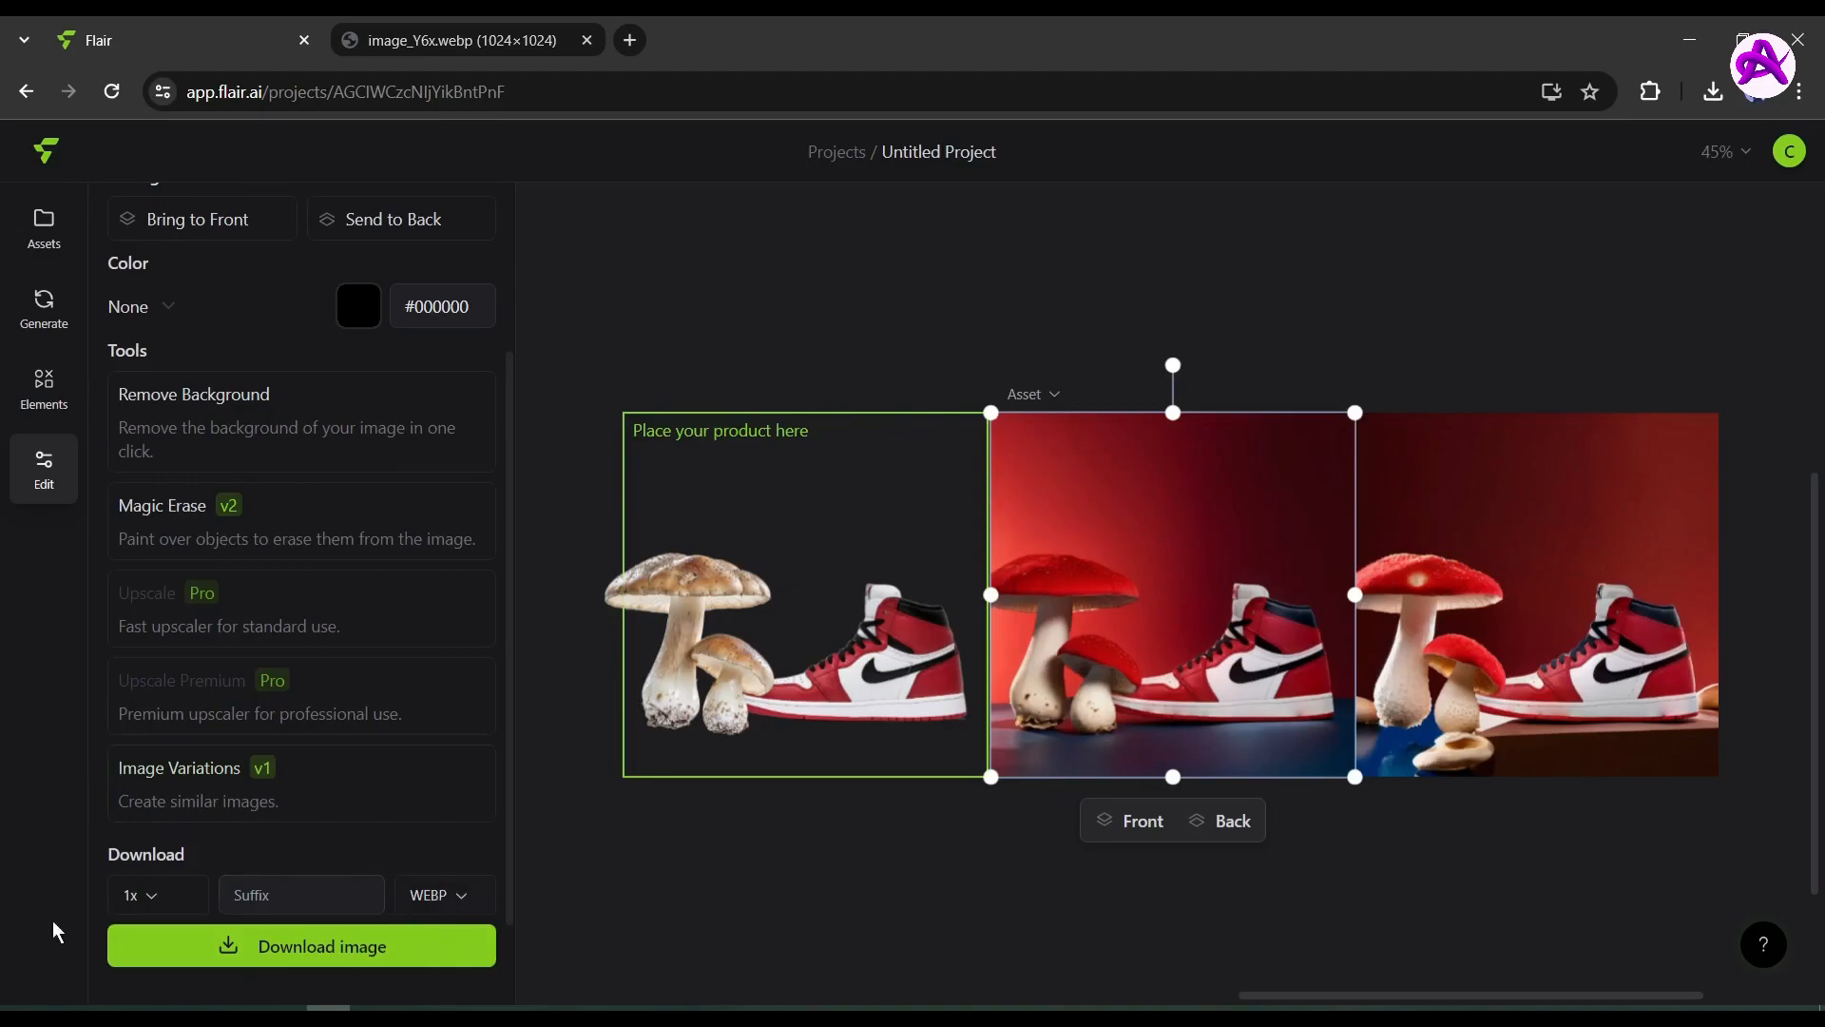
{"action": "left_click", "coordinate": [335, 950]}
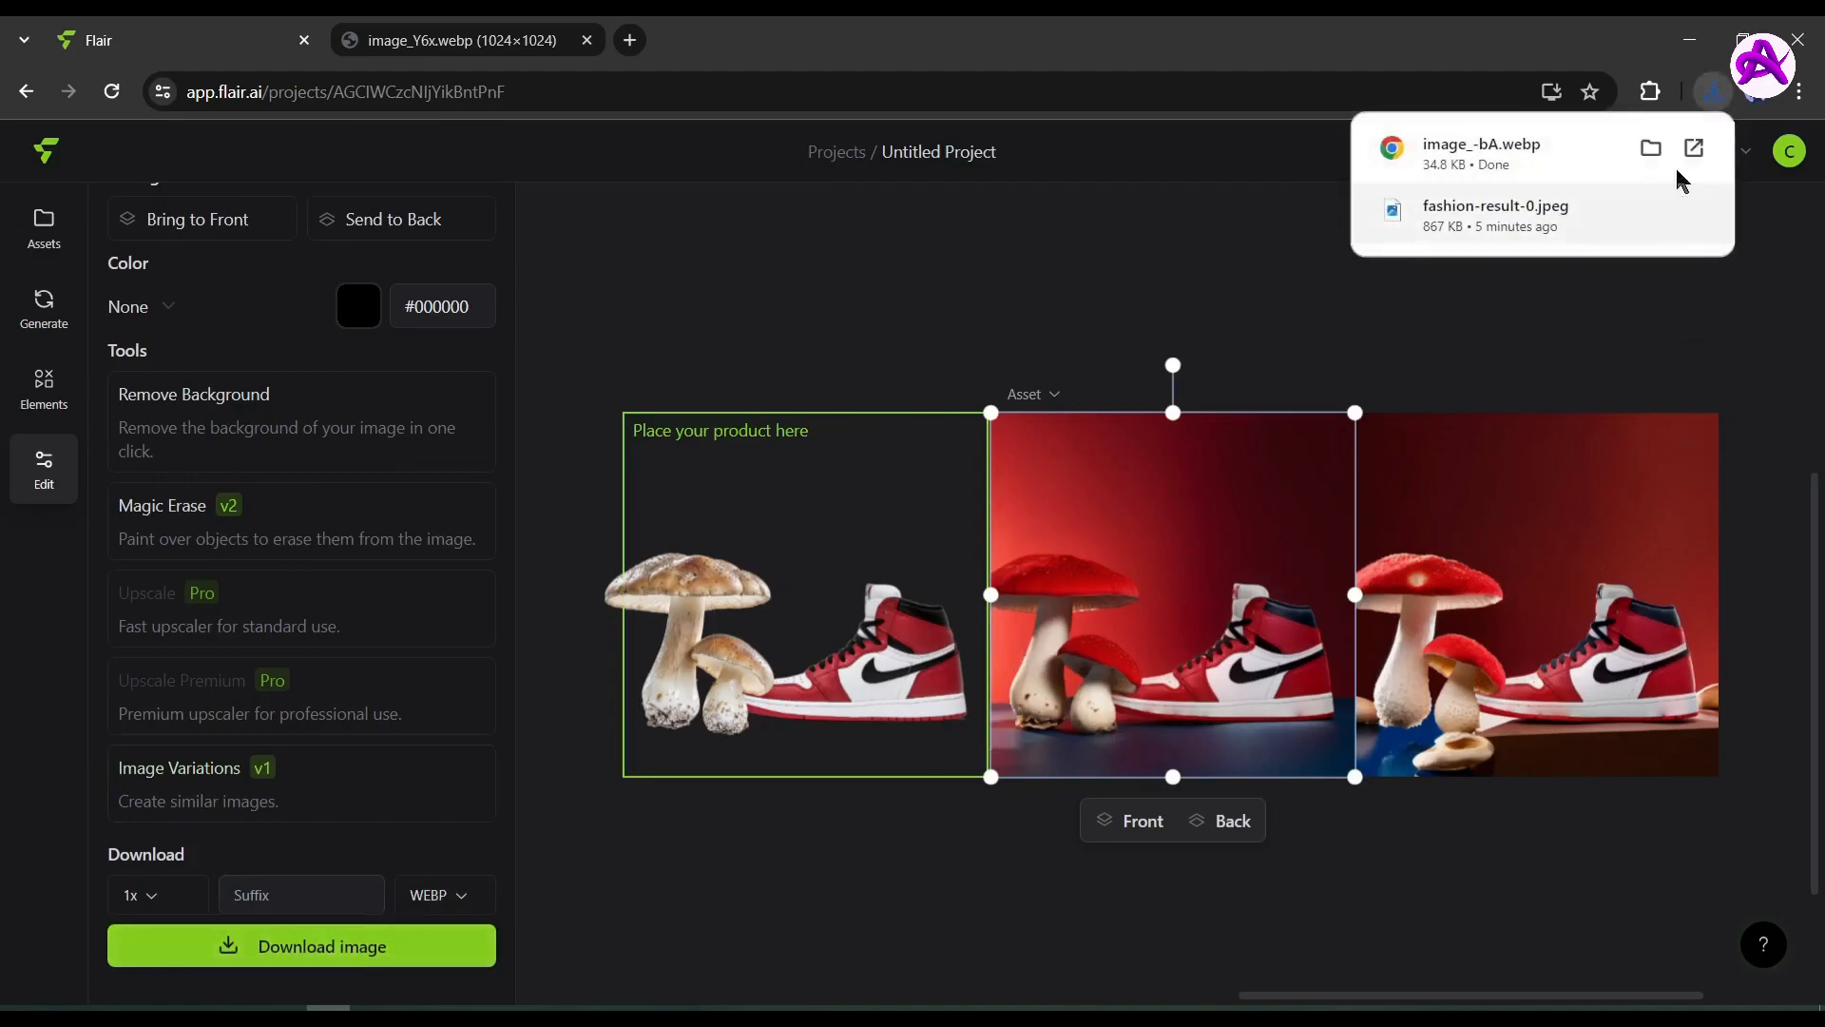
{"action": "left_click", "coordinate": [1550, 147]}
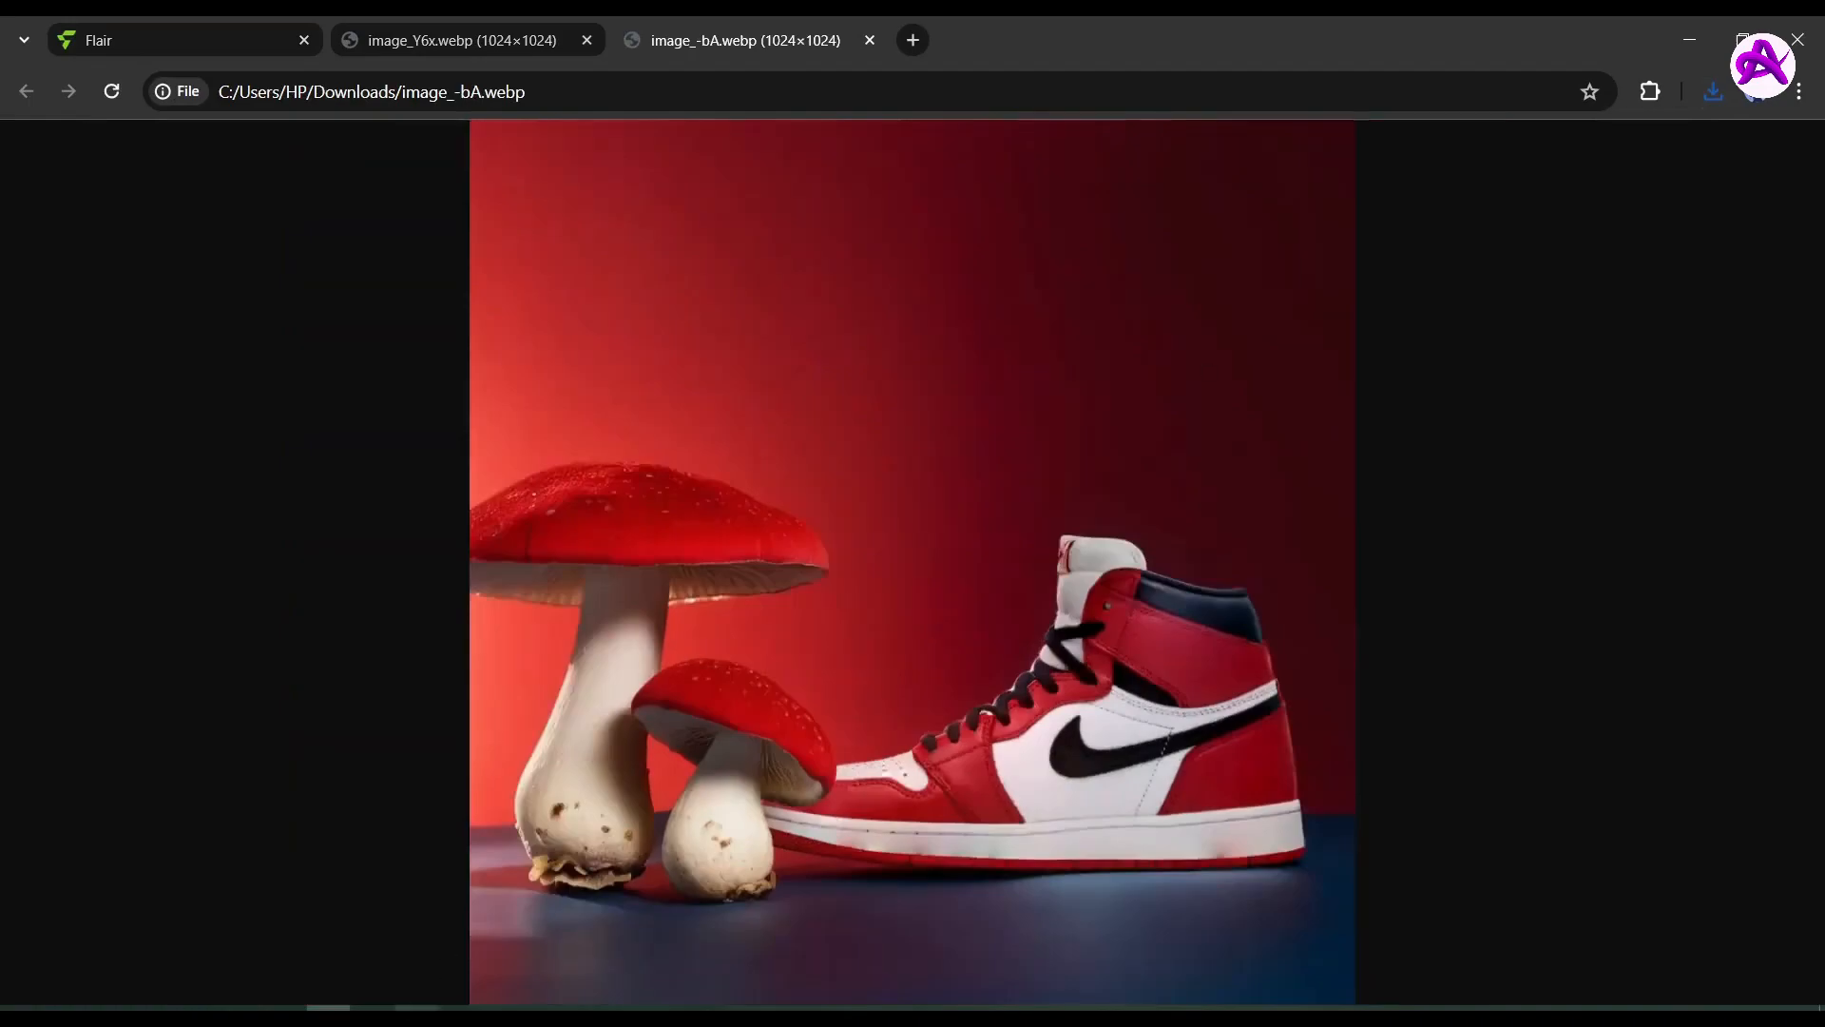
{"action": "left_click", "coordinate": [267, 28]}
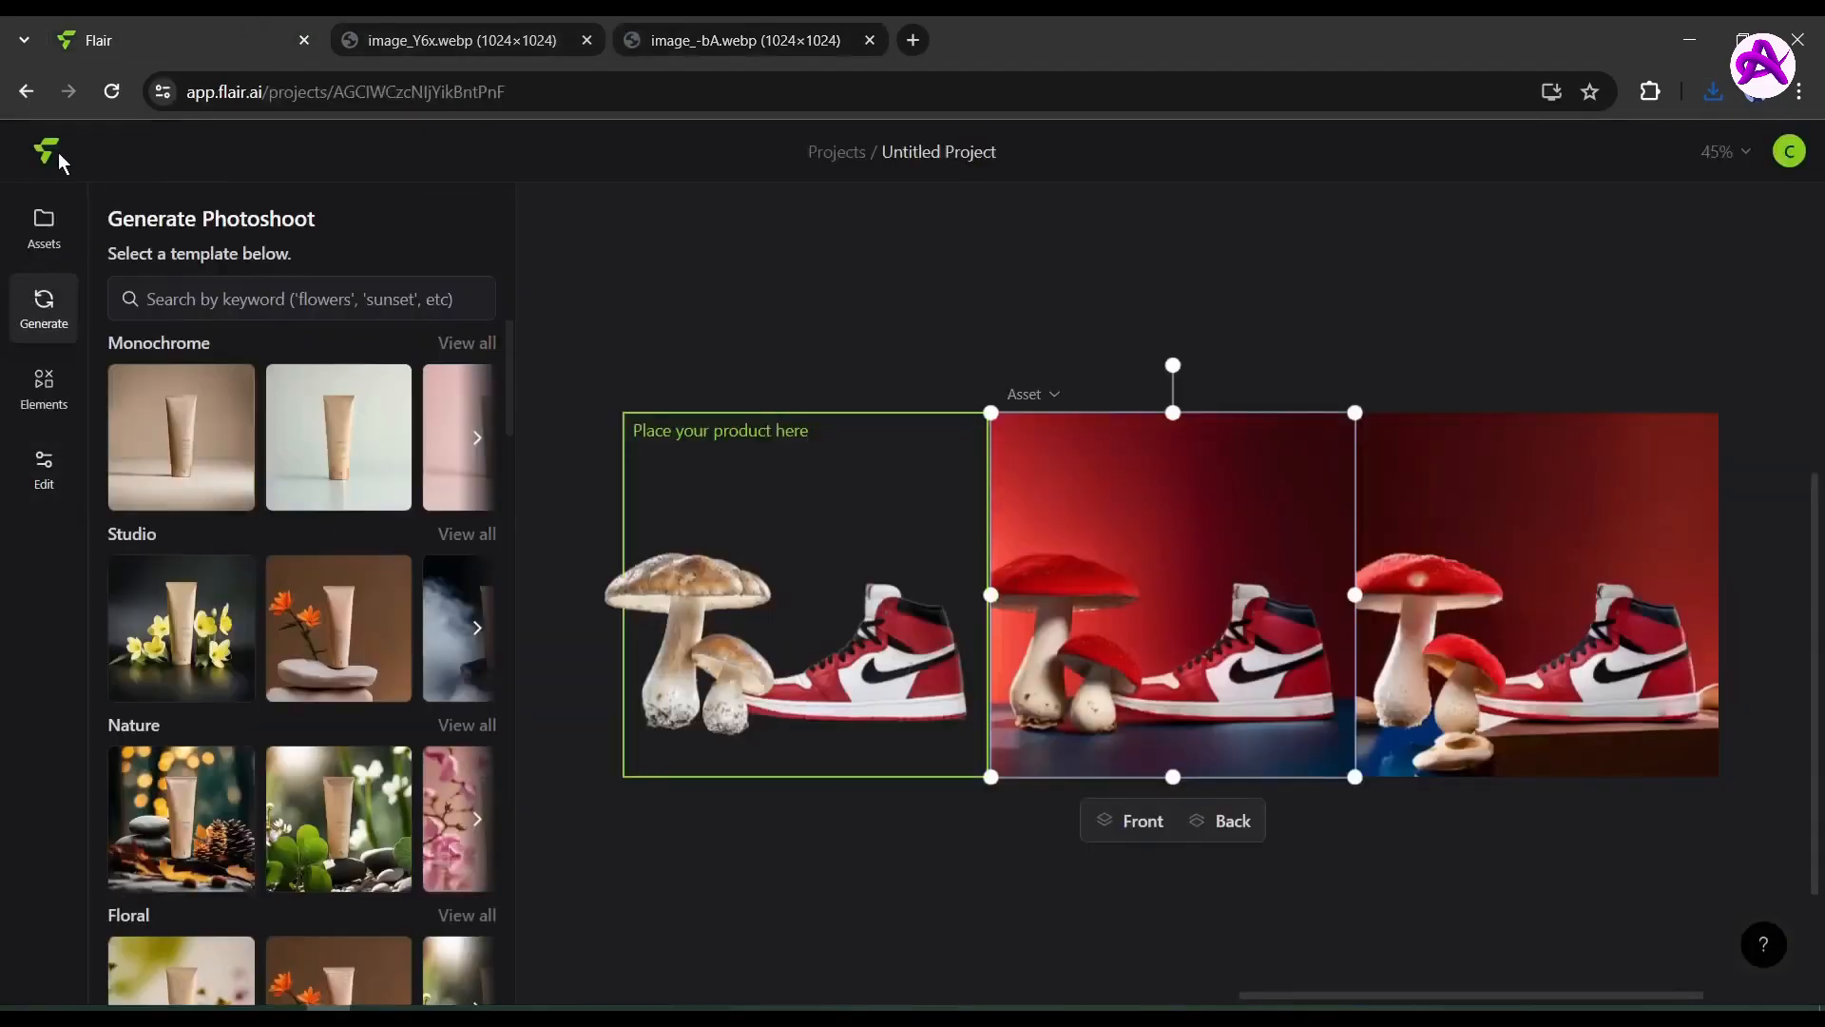
Create a fashion project with the navy blue short-sleeve T-shirt and fit it to the turned pose with hands at the belted waist.
{"action": "left_click", "coordinate": [71, 213]}
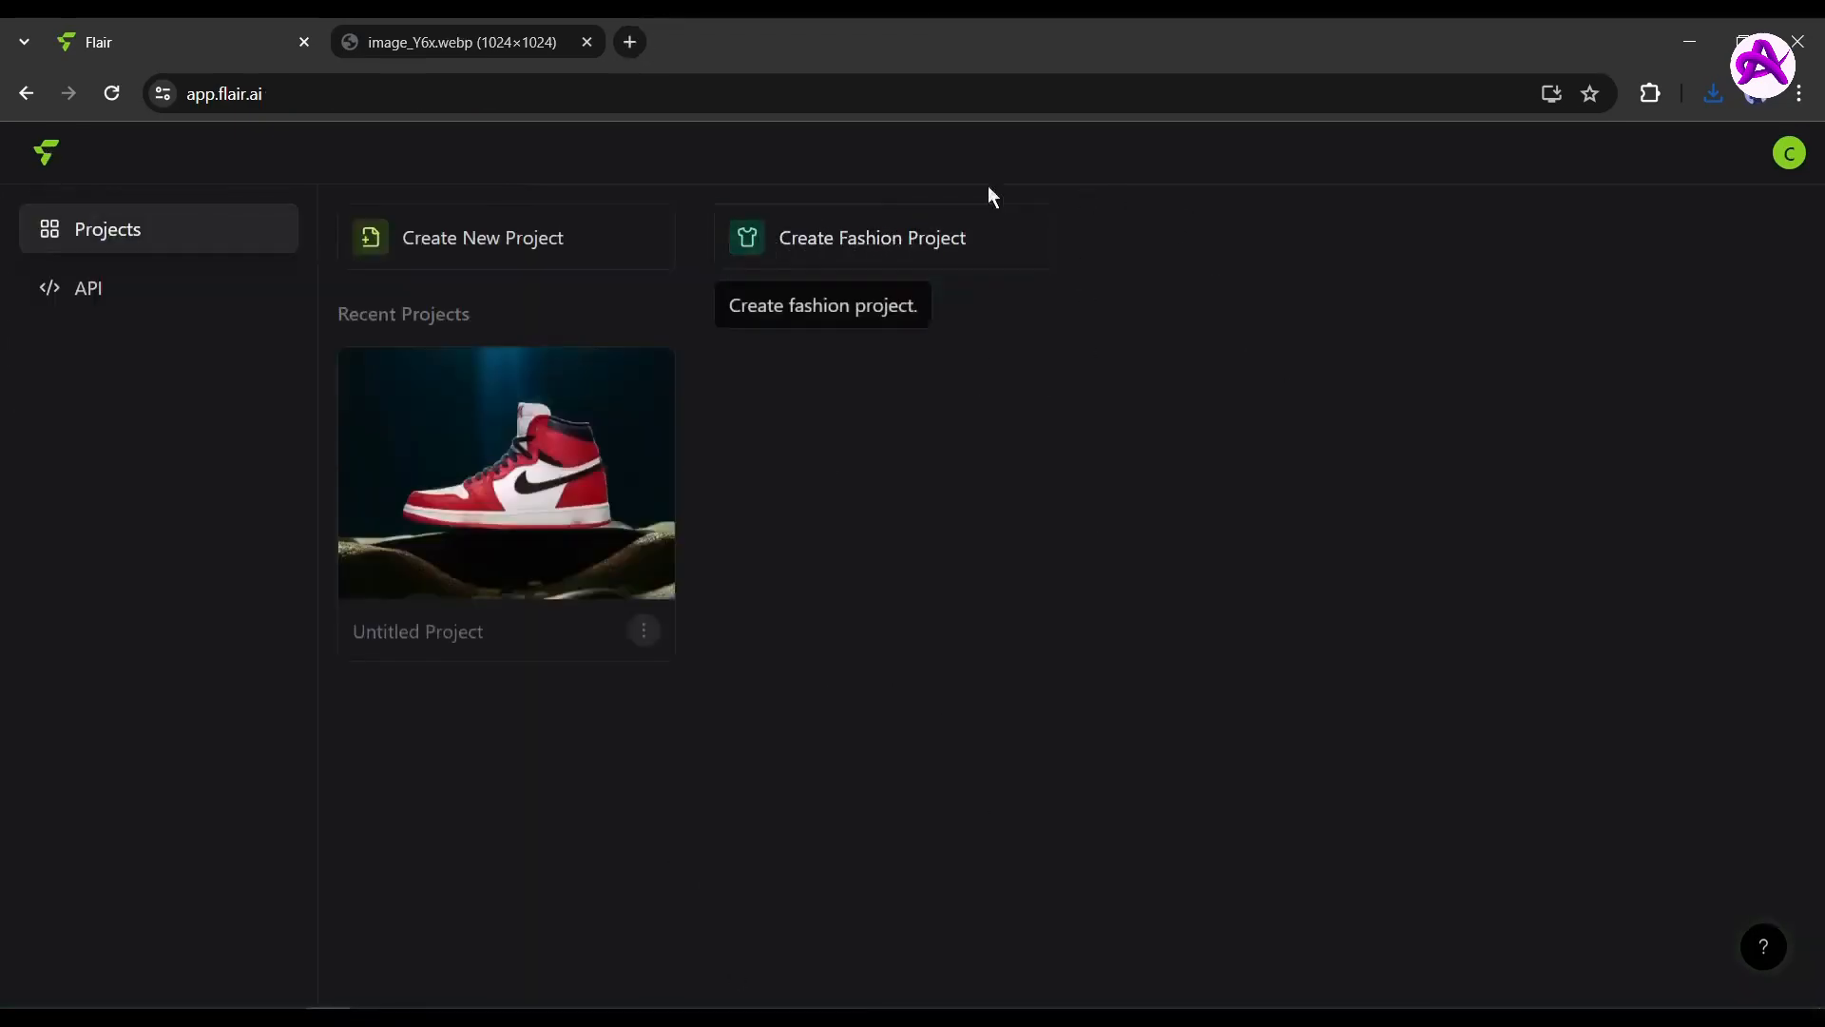
{"action": "left_click", "coordinate": [911, 237]}
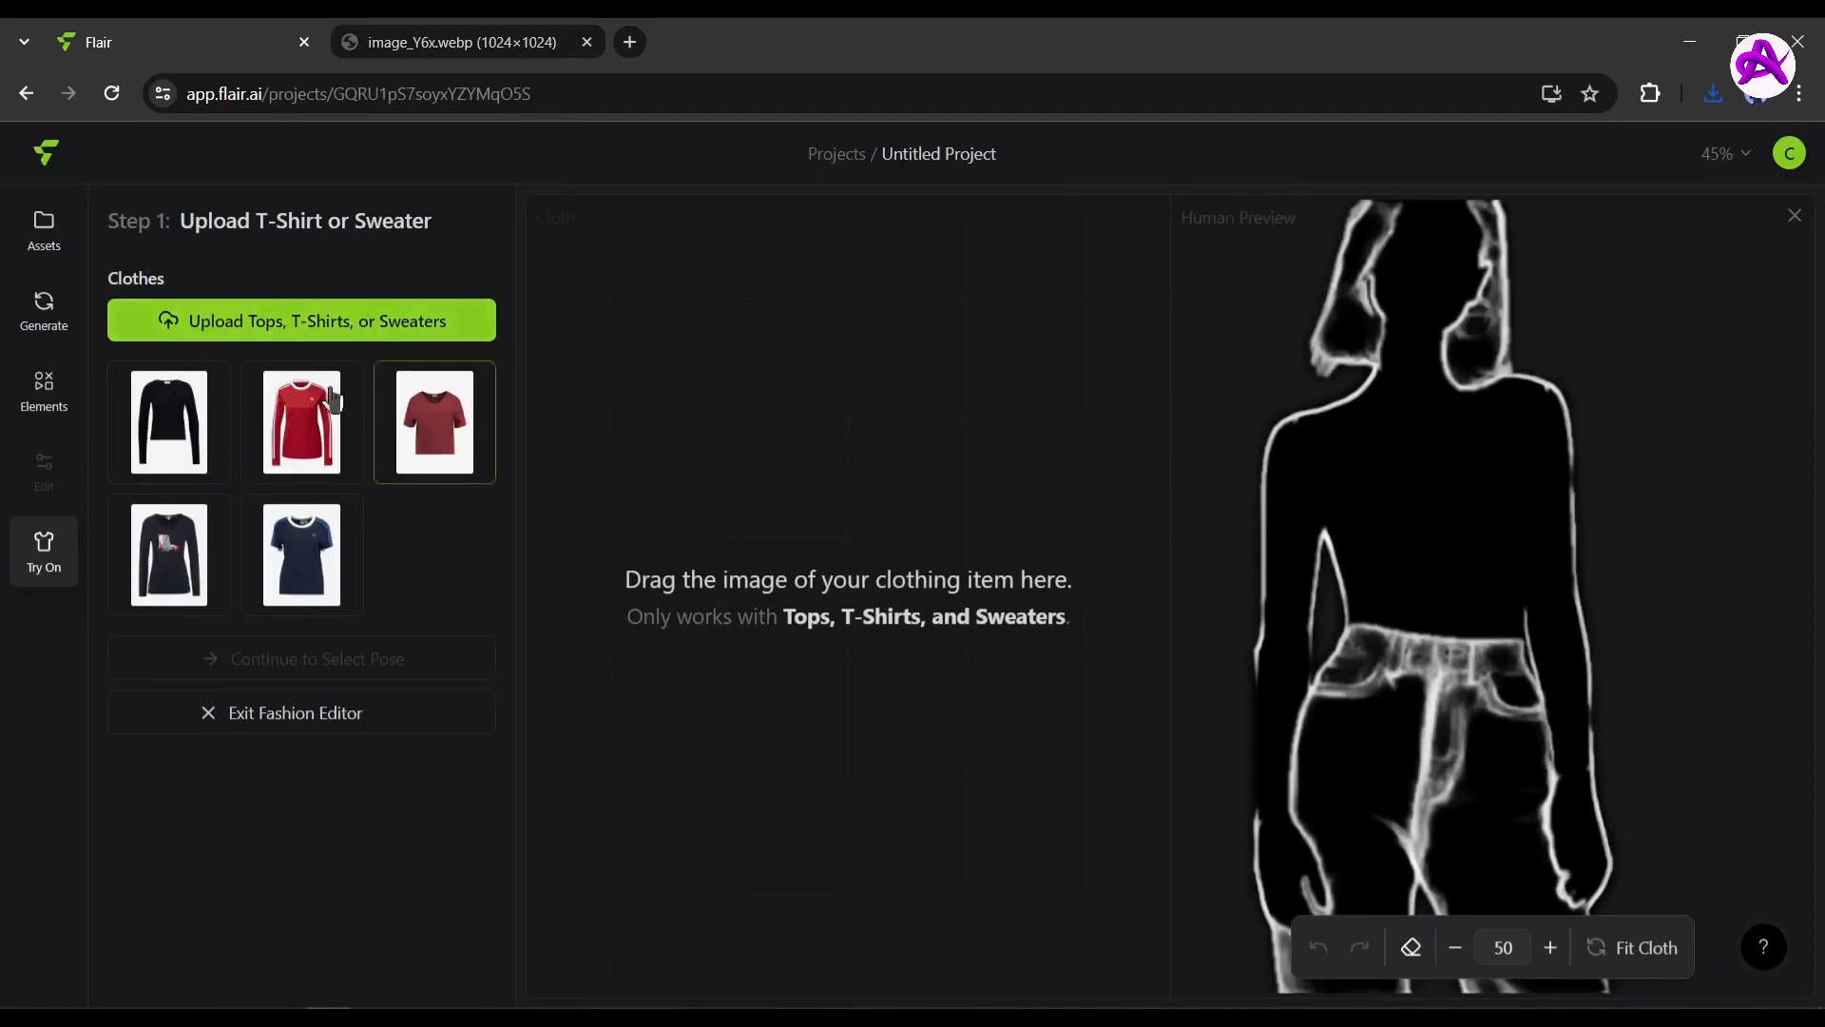
{"action": "left_click", "coordinate": [321, 550]}
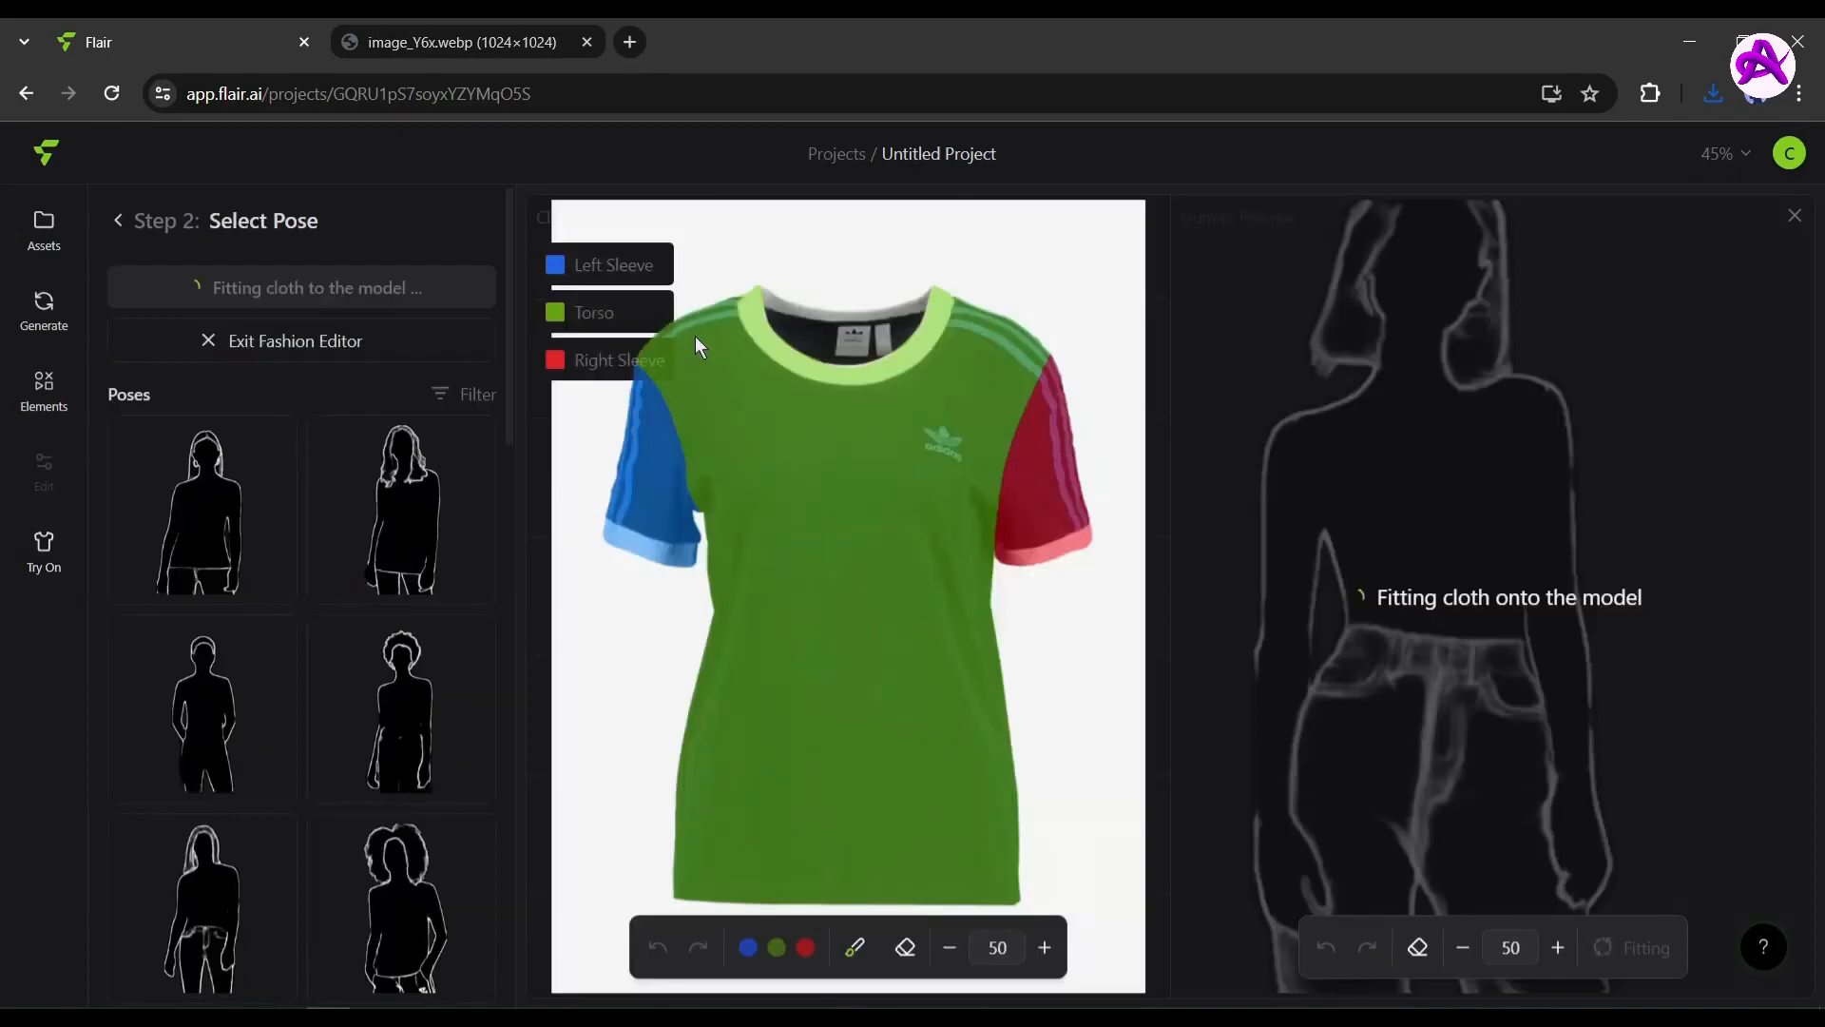
{"action": "scroll", "coordinate": [399, 628], "scroll_direction": "down", "scroll_amount": 5}
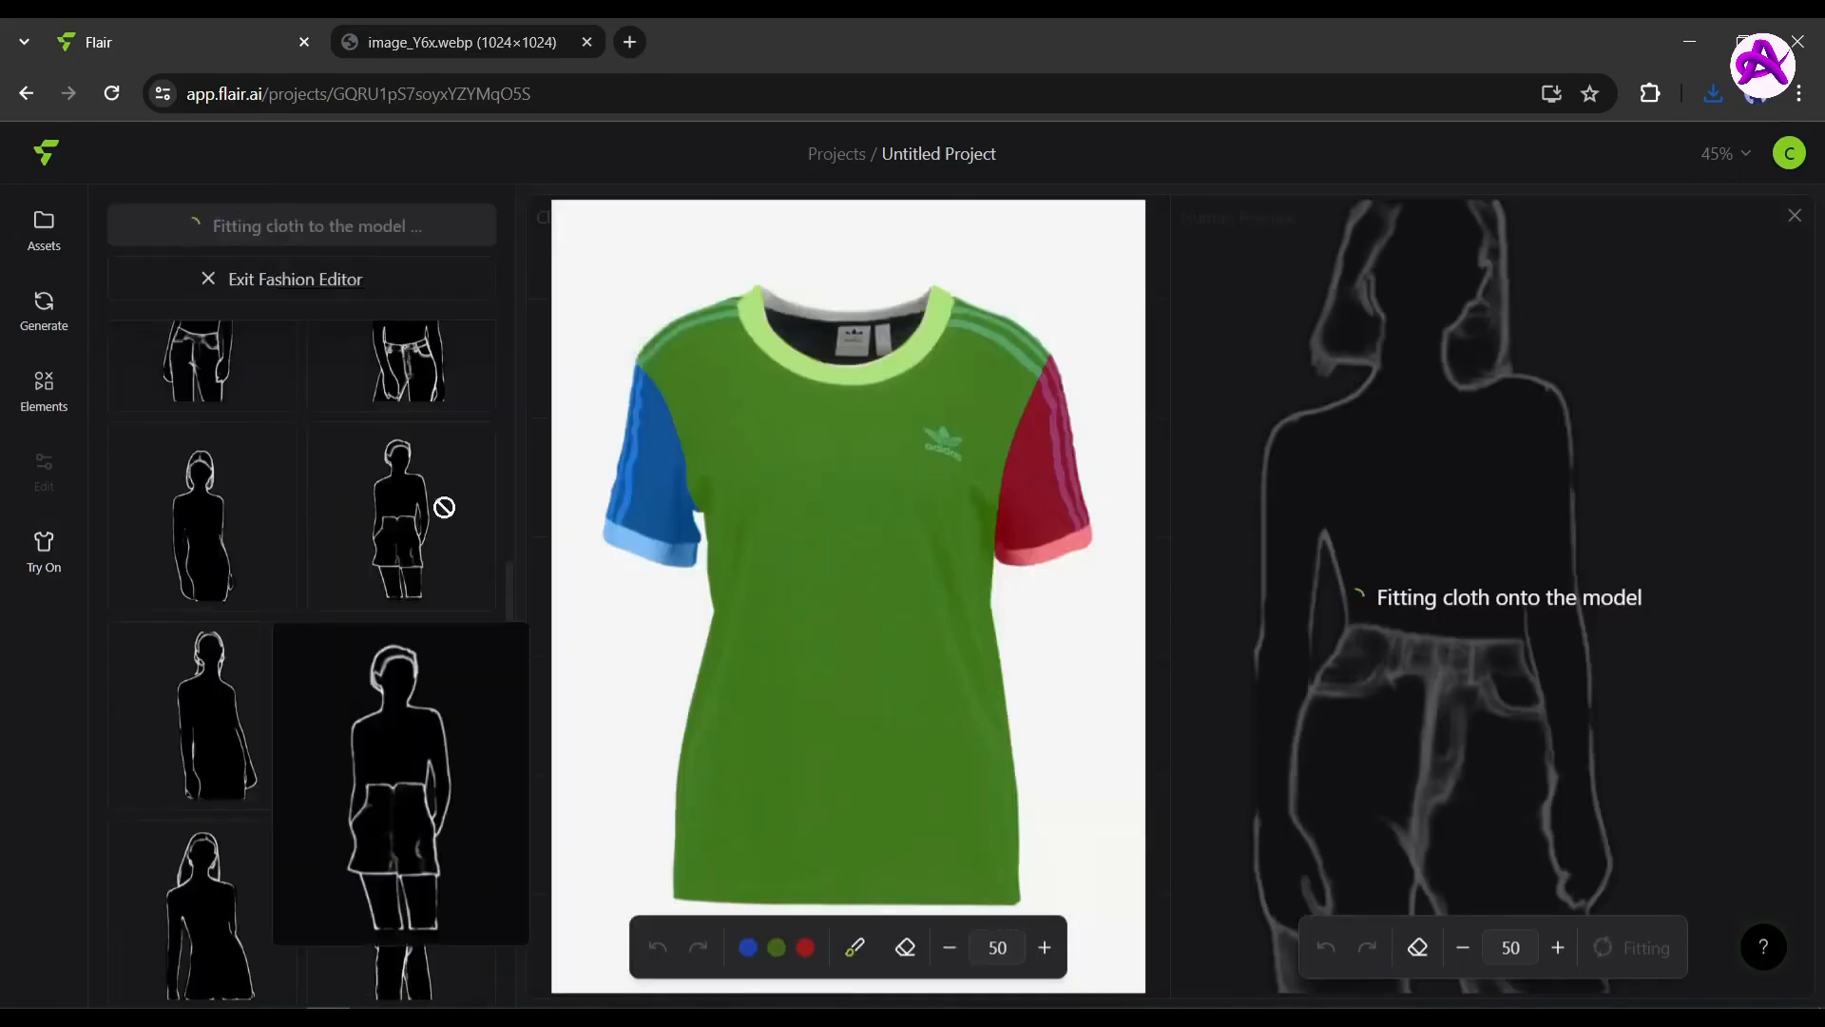
{"action": "left_click", "coordinate": [441, 699]}
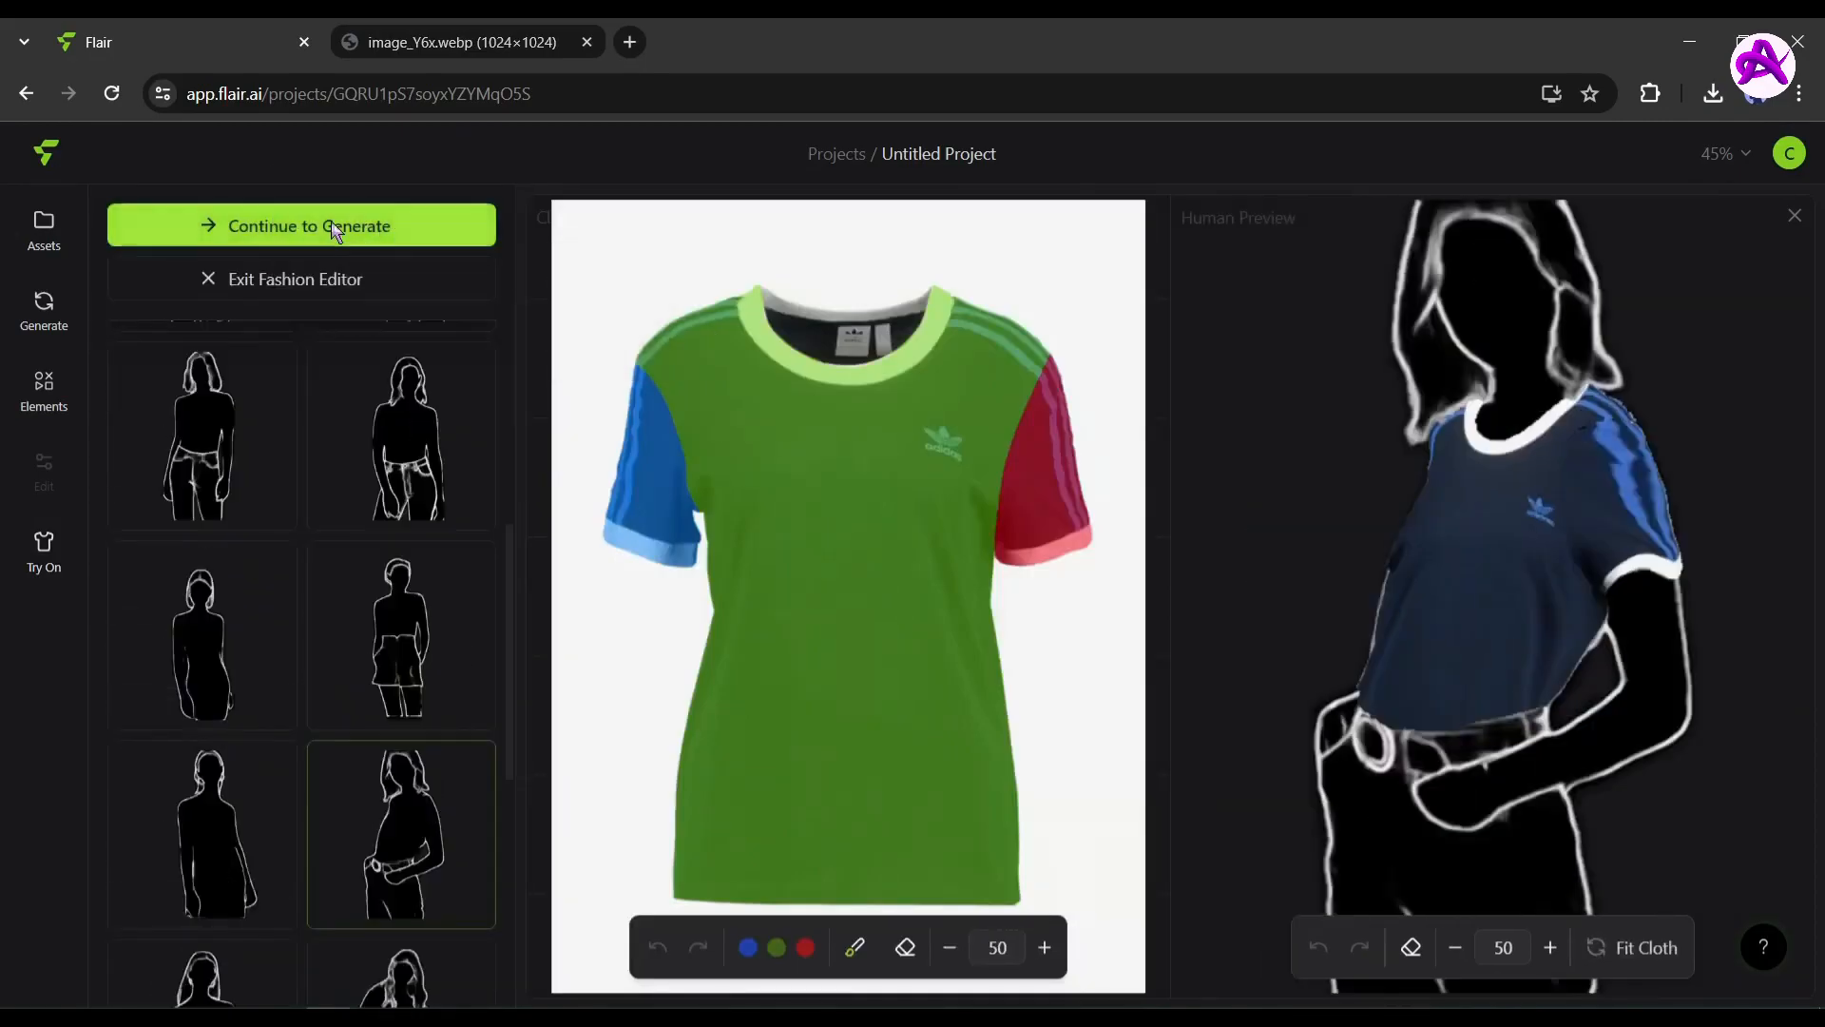
Set the background prompt to "in front of a forest background" and generate the model image with the blue T-shirt.
{"action": "left_click", "coordinate": [332, 227]}
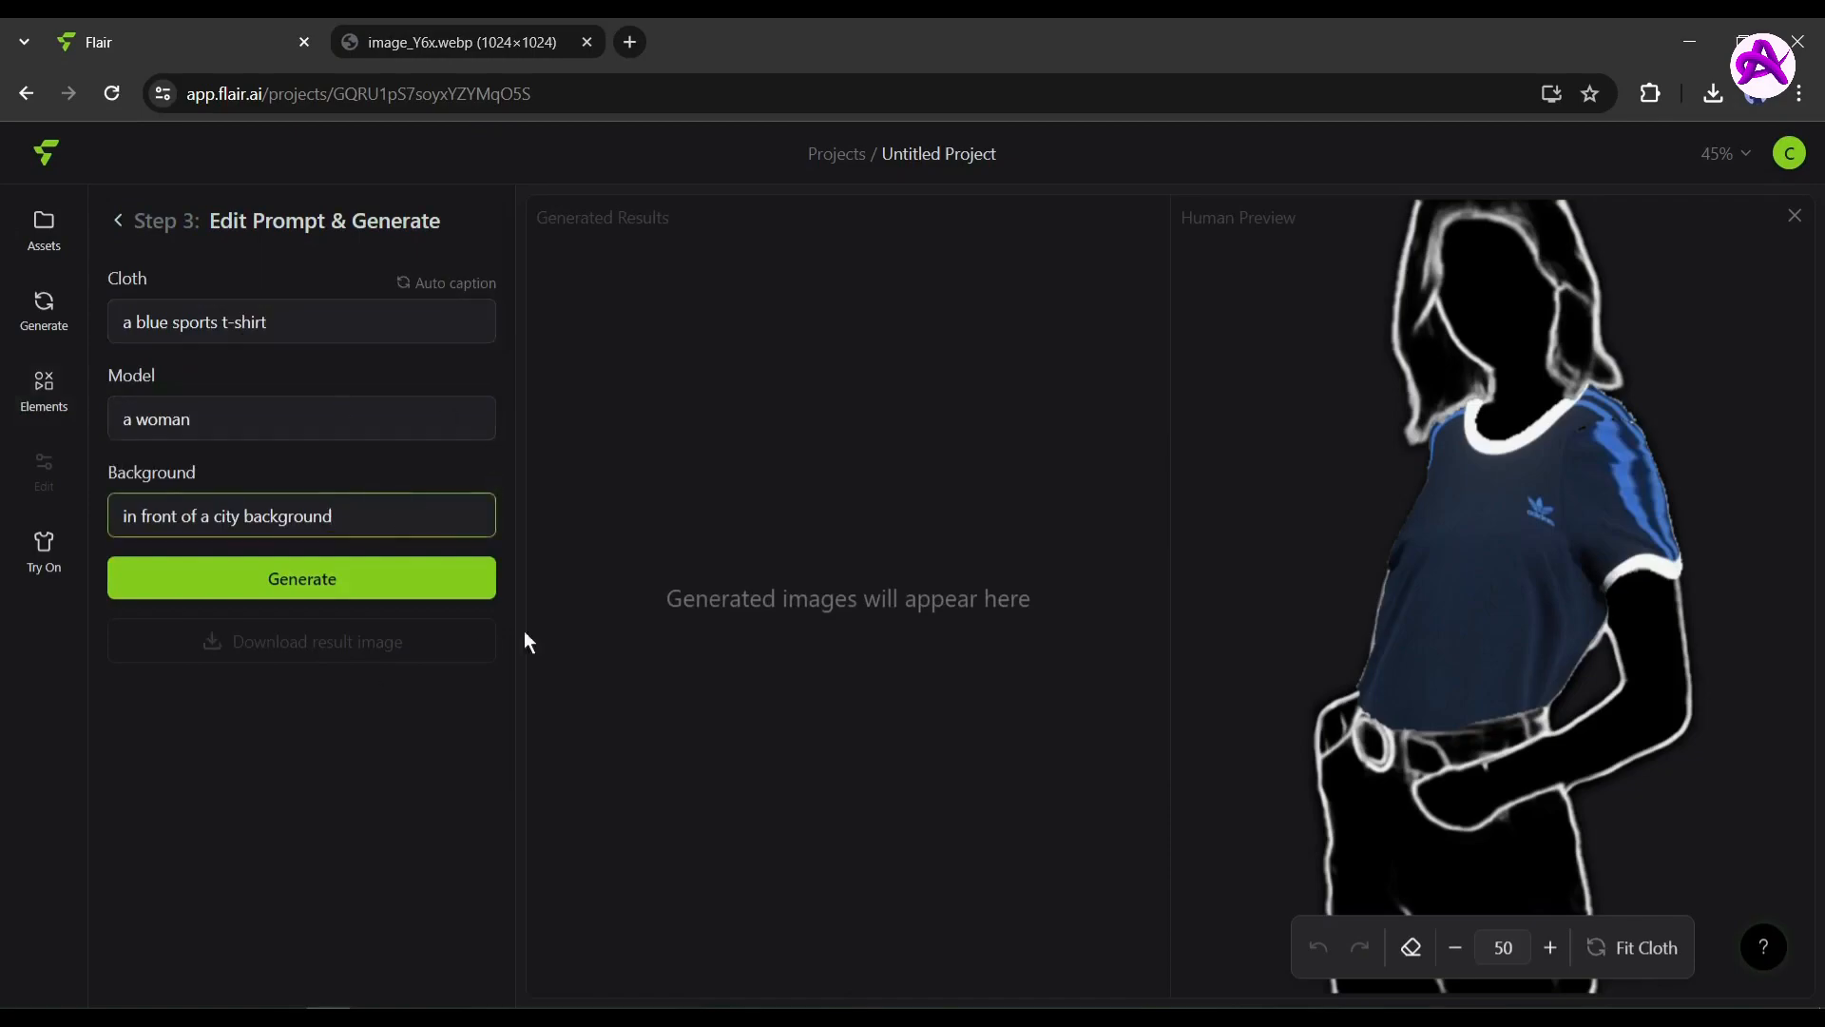
{"action": "type", "text": "orest"}
{"action": "left_click", "coordinate": [262, 576]}
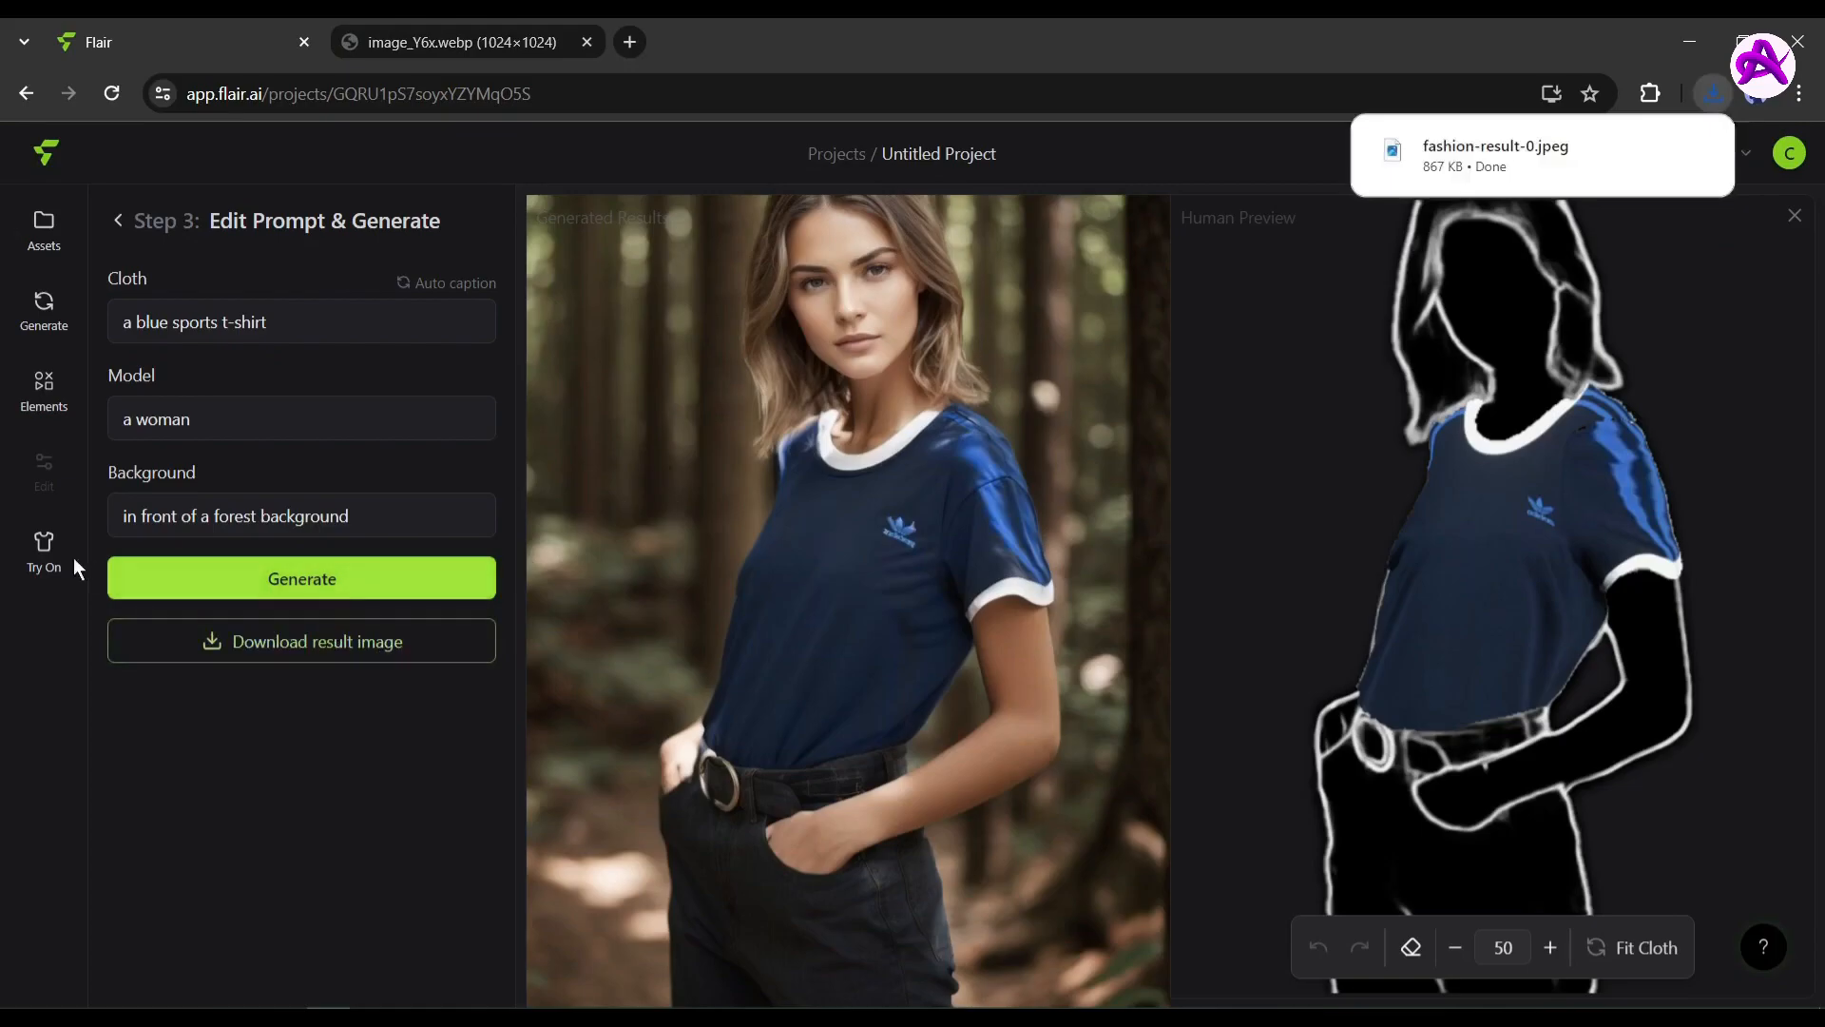
Switch the clothing to the red long-sleeve sports T-shirt on a front-facing pose and generate a new model image.
{"action": "left_click", "coordinate": [44, 548]}
{"action": "left_click", "coordinate": [344, 456]}
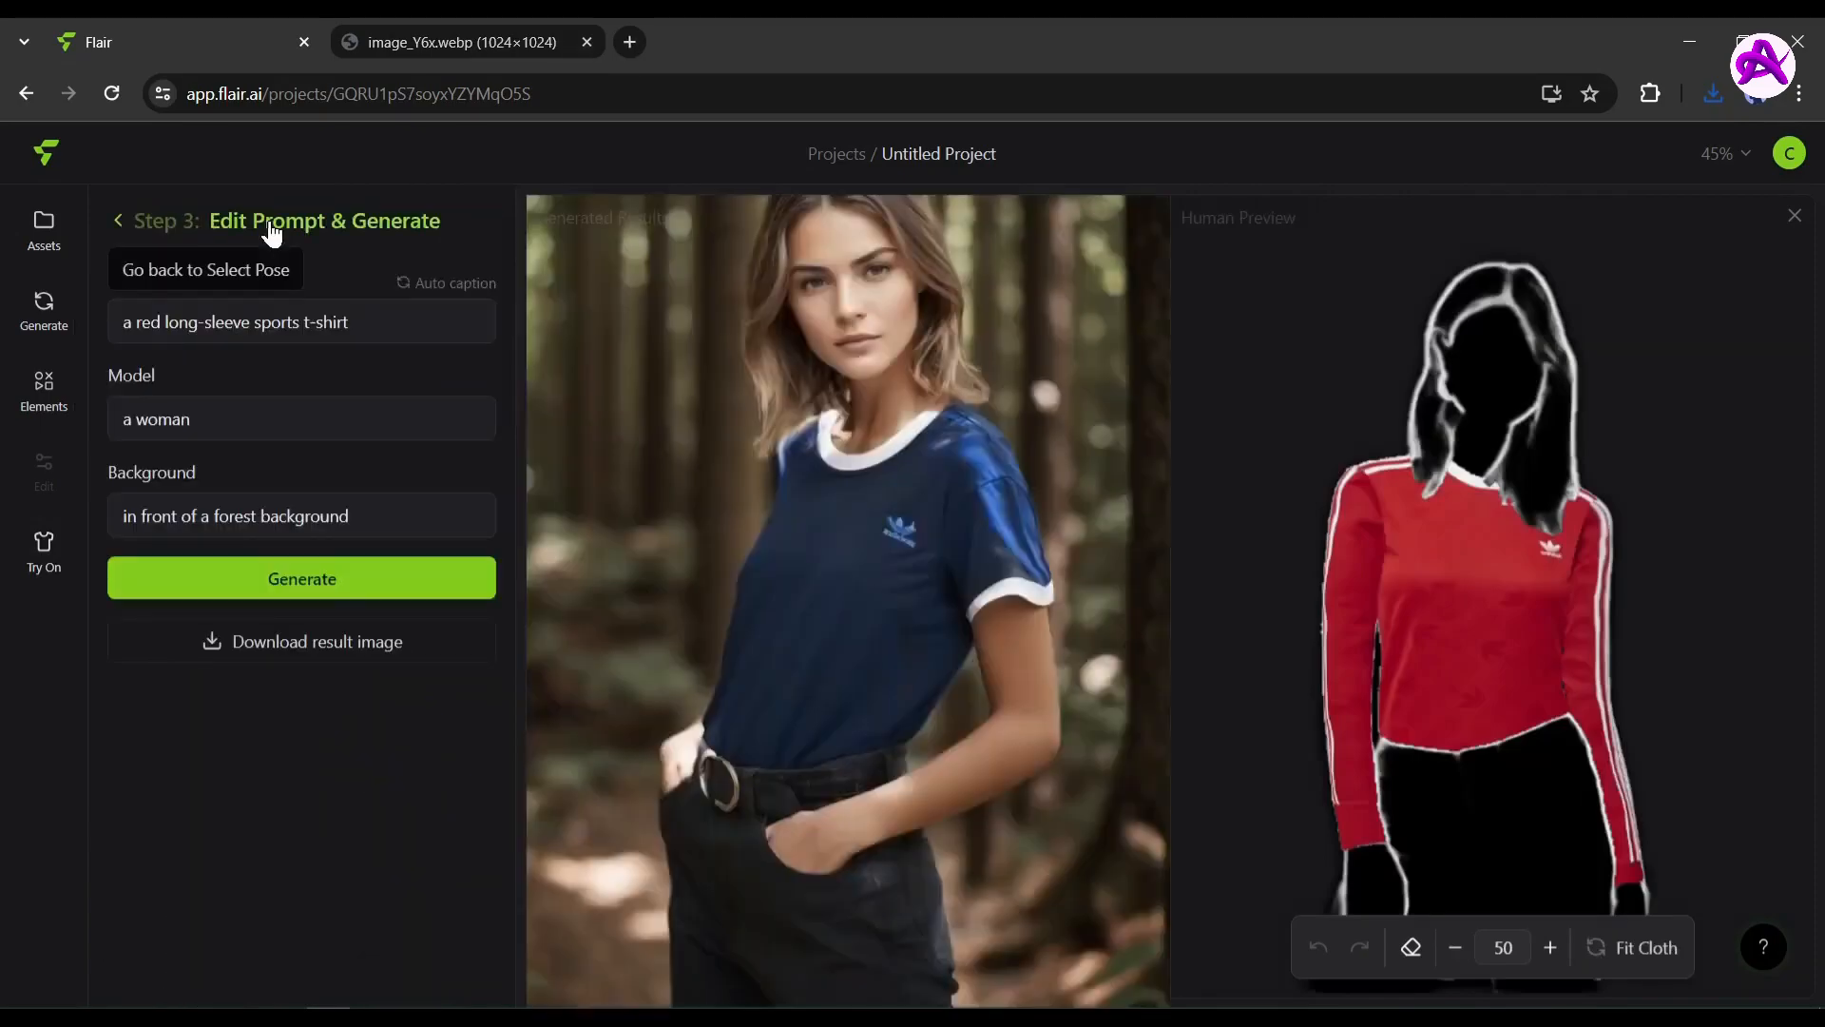
{"action": "left_click", "coordinate": [338, 582]}
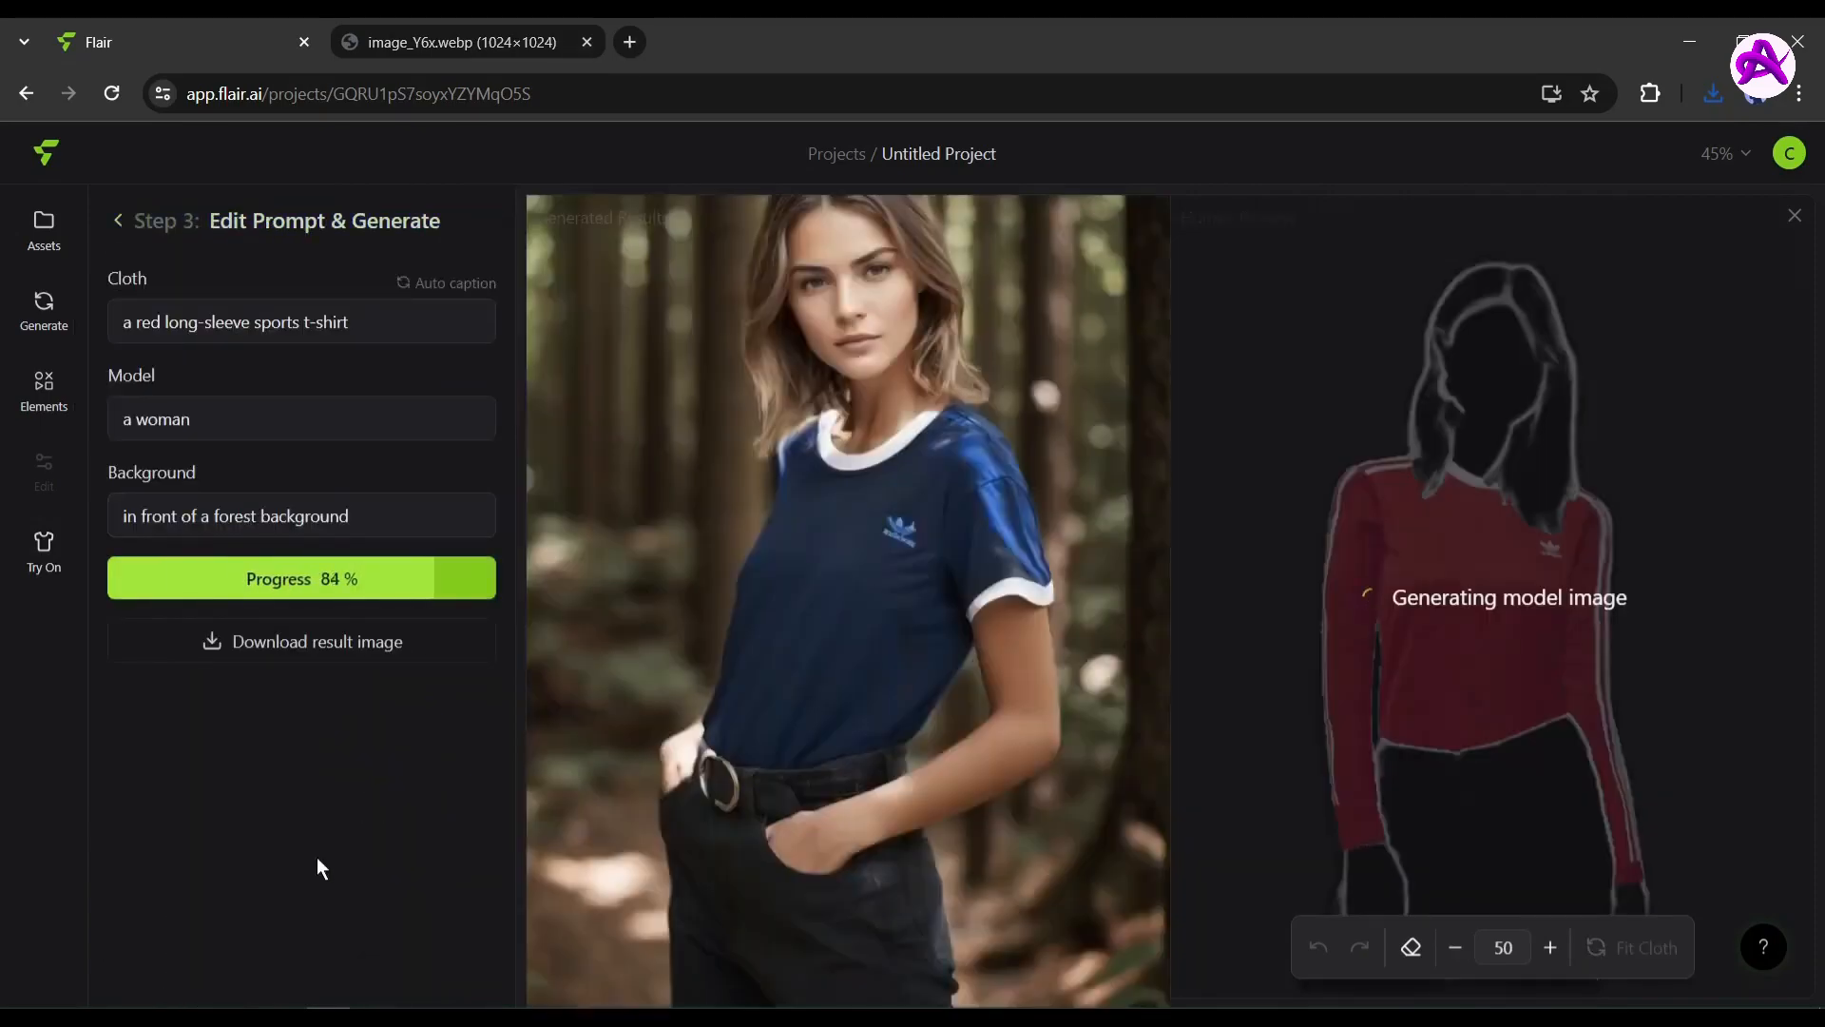